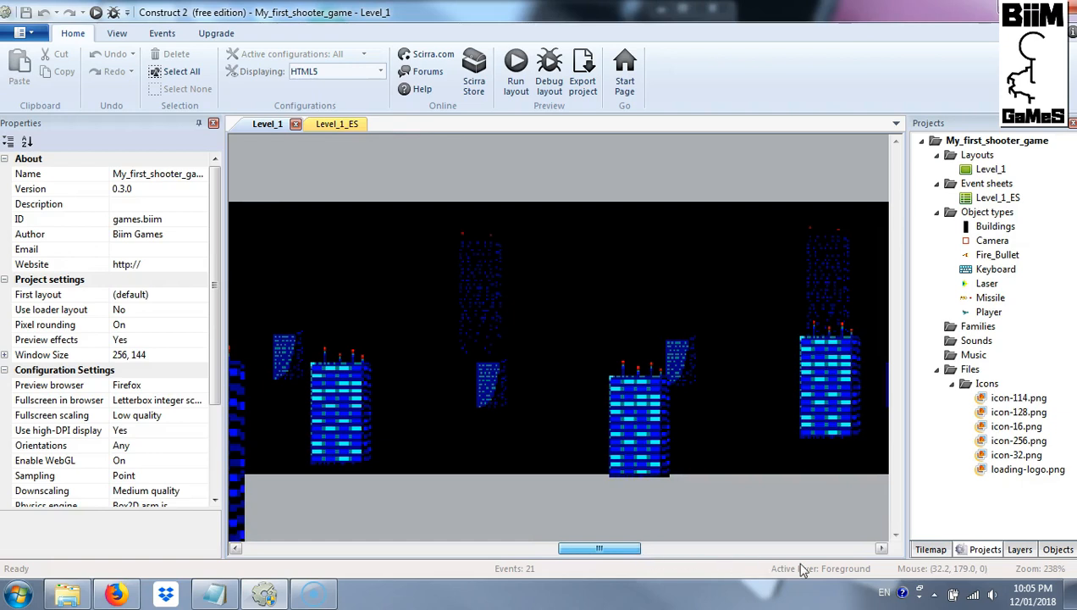
Examine the buildings along Level_1, the project's layers, and the Z Order options for a tall background building
{"action": "left_click", "coordinate": [700, 555]}
{"action": "left_click_drag", "start_coordinate": [699, 555], "coordinate": [347, 556]}
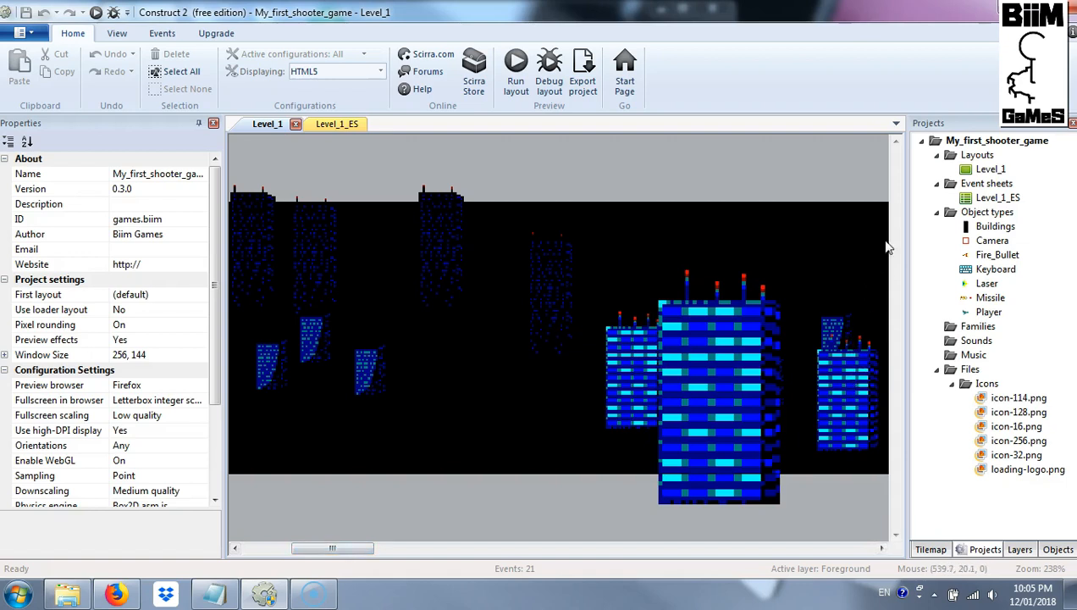
{"action": "left_click", "coordinate": [1020, 550]}
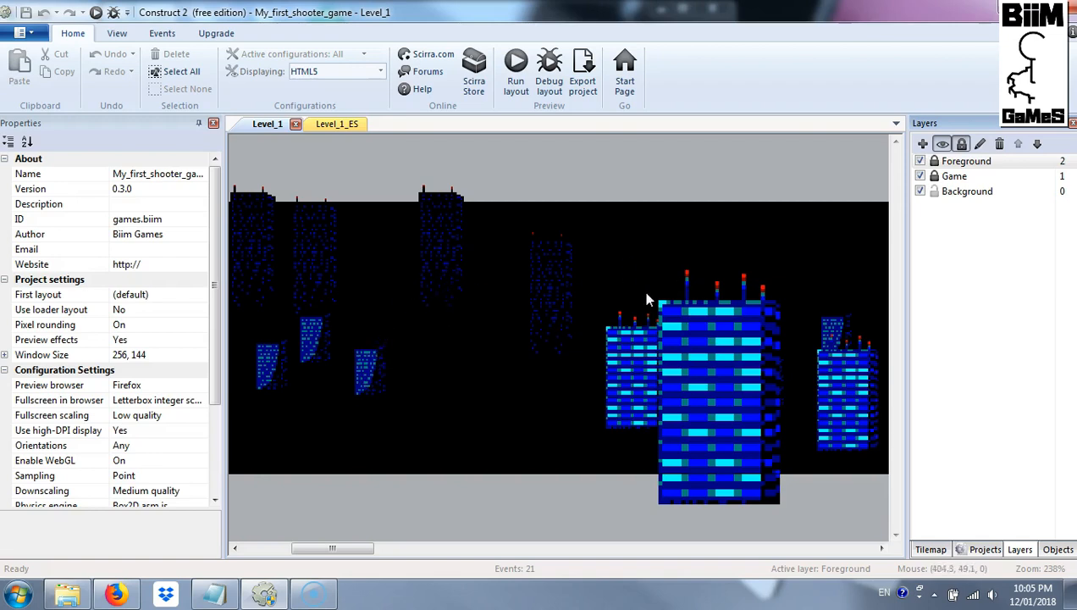
{"action": "left_click", "coordinate": [627, 368]}
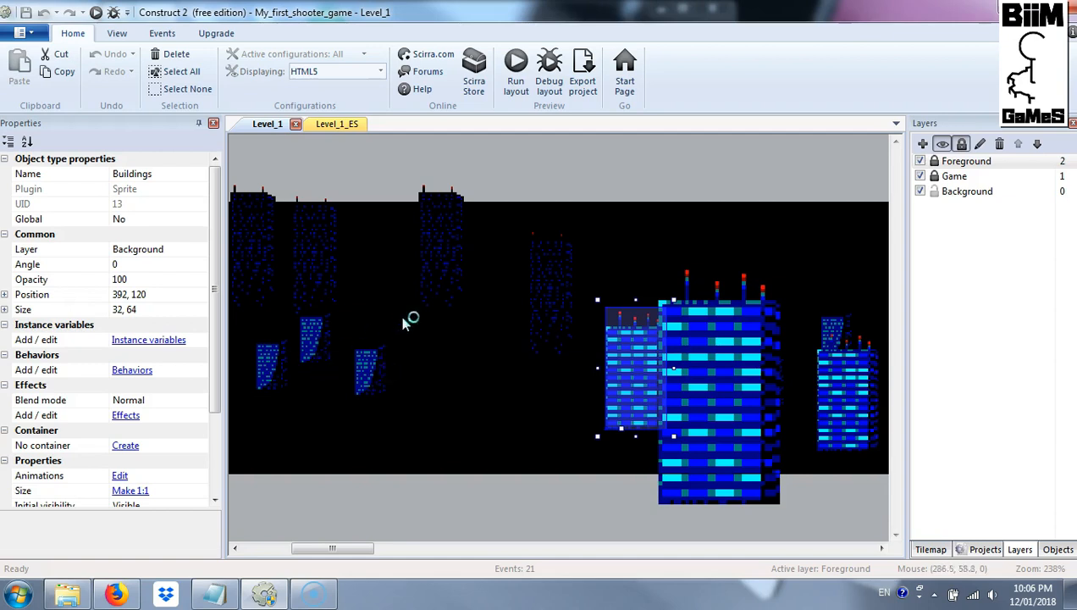
{"action": "left_click", "coordinate": [437, 242]}
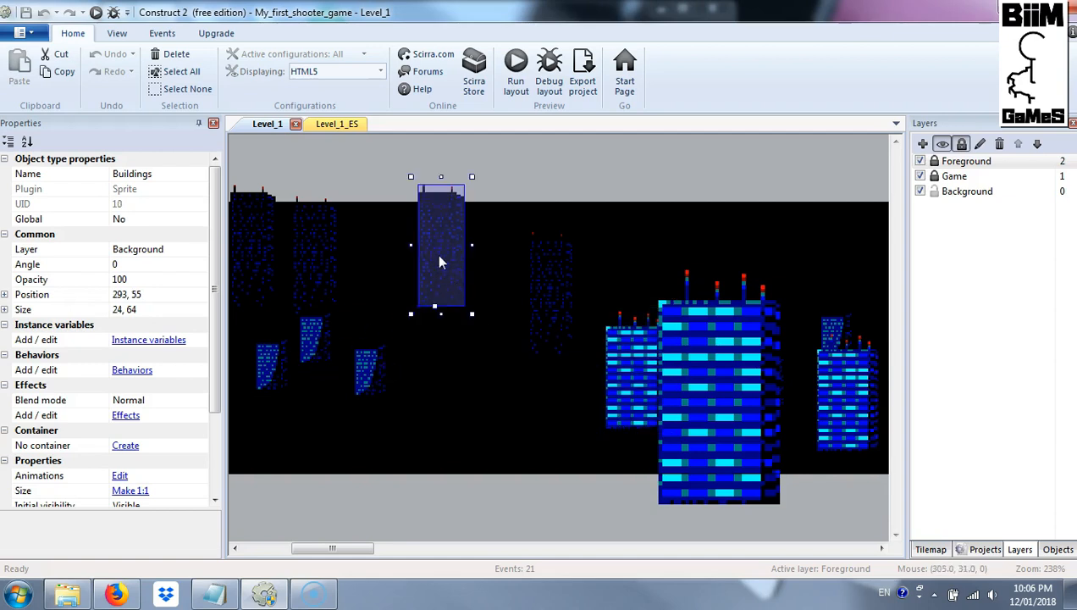
{"action": "right_click", "coordinate": [436, 253]}
{"action": "mouse_move", "coordinate": [487, 343]}
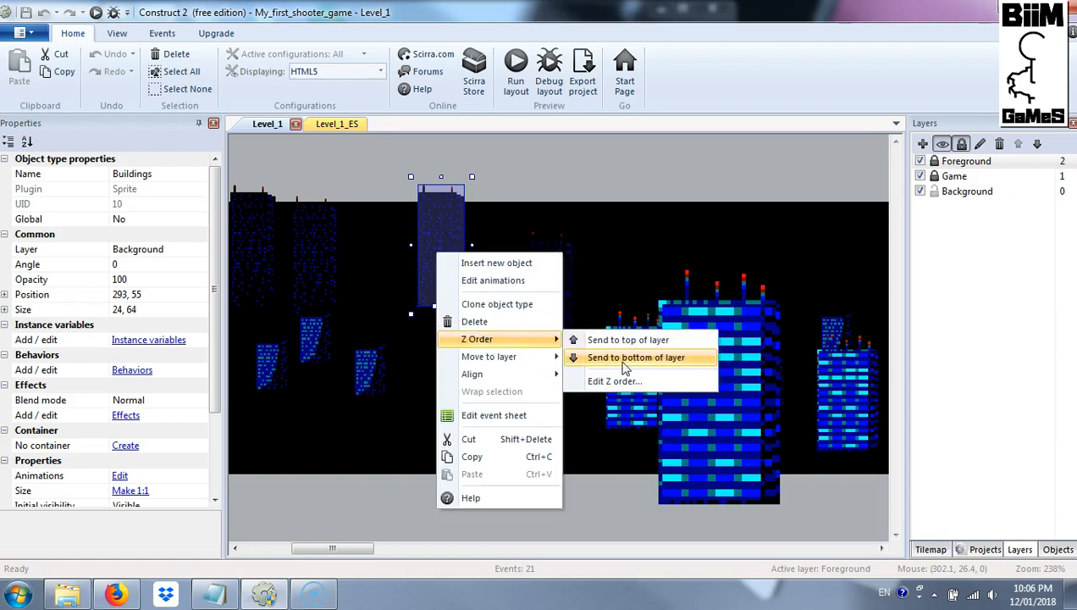
{"action": "left_click", "coordinate": [608, 177]}
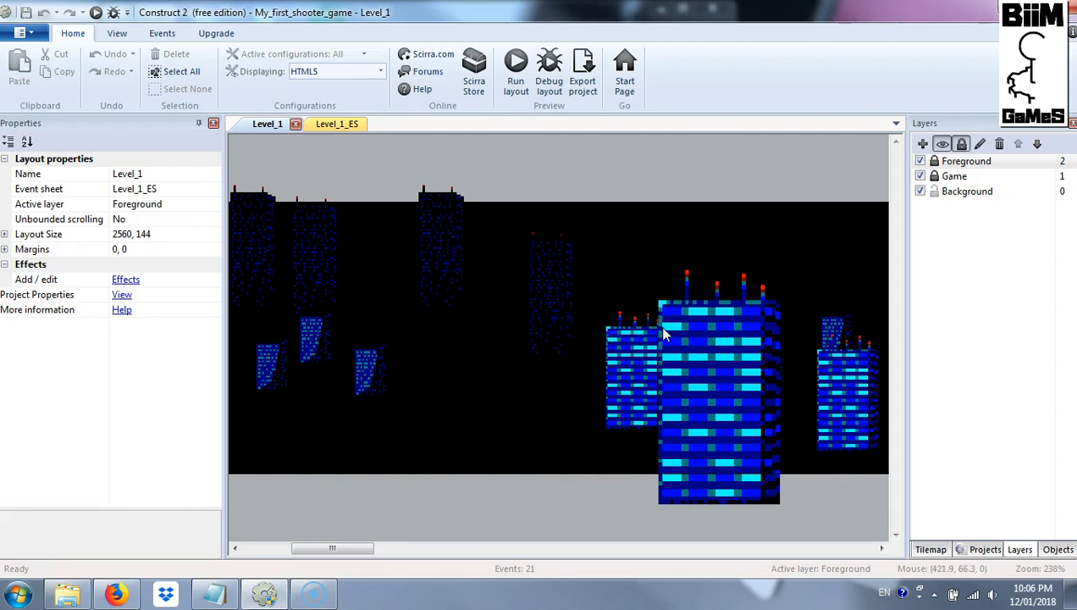
Check the Initial visibility property of the red square Camera sprite near the start of Level_1
{"action": "left_click_drag", "start_coordinate": [332, 548], "coordinate": [263, 543]}
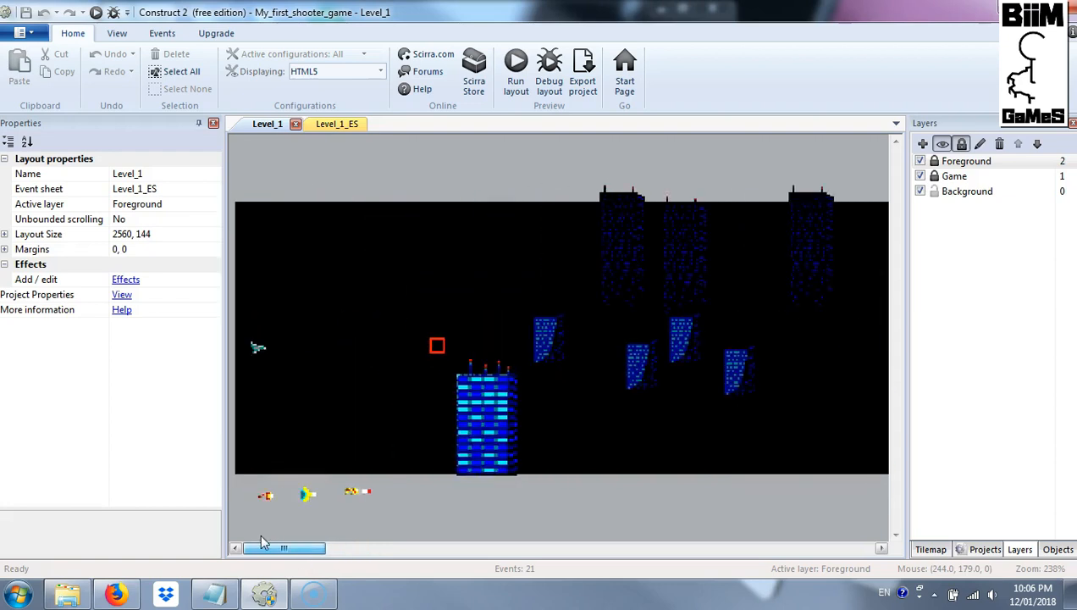
{"action": "left_click", "coordinate": [437, 347]}
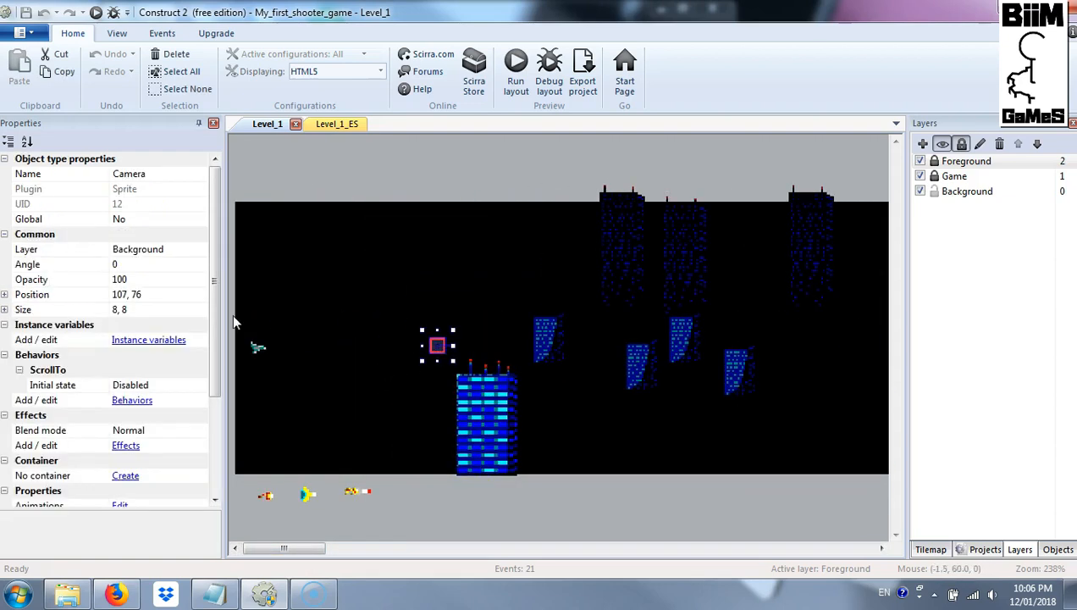
{"action": "scroll", "coordinate": [216, 305], "scroll_direction": "down", "scroll_amount": 3}
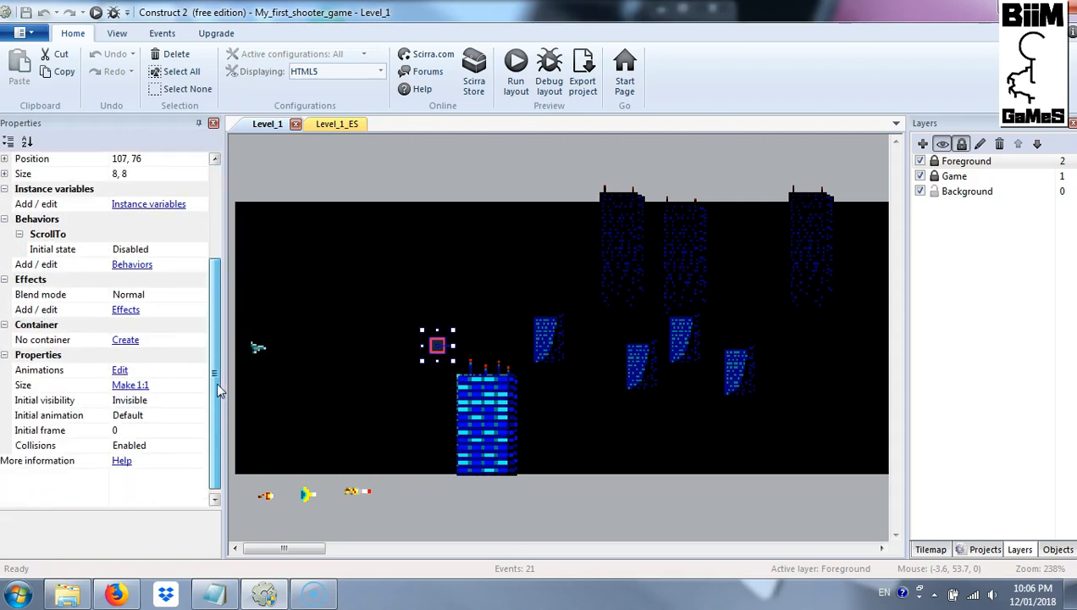
{"action": "left_click", "coordinate": [196, 400]}
{"action": "left_click", "coordinate": [197, 401]}
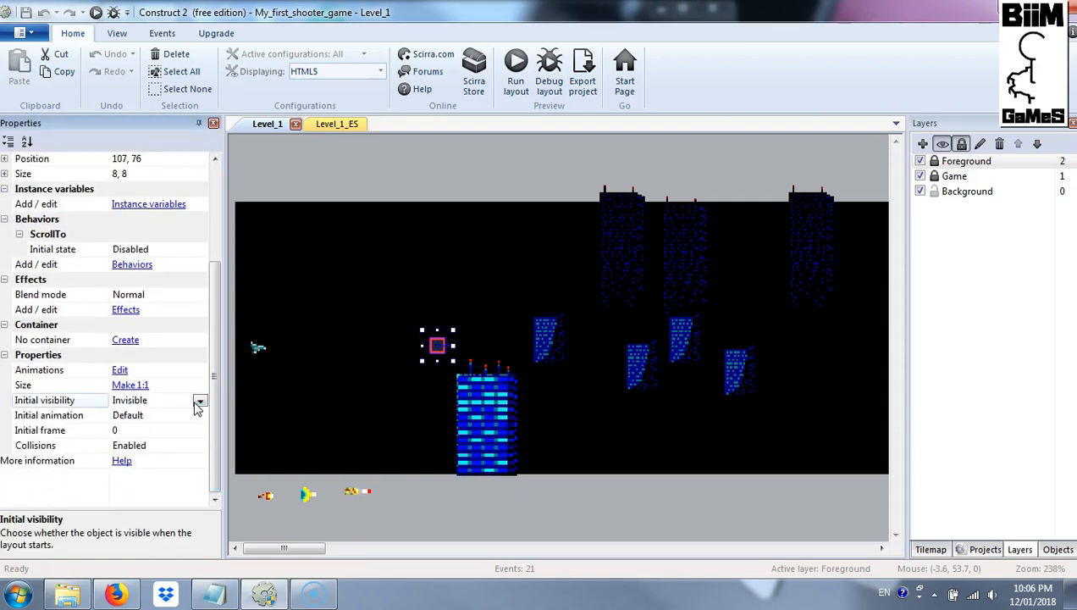
{"action": "left_click", "coordinate": [419, 484]}
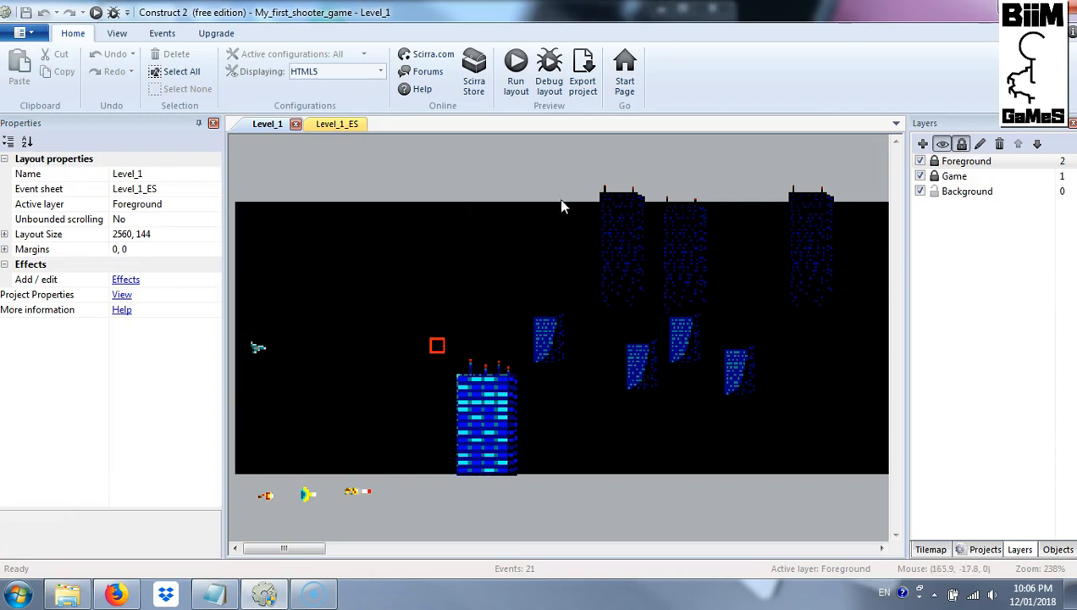
Run the Level_1 layout in the browser and return to Construct 2
{"action": "left_click", "coordinate": [518, 80]}
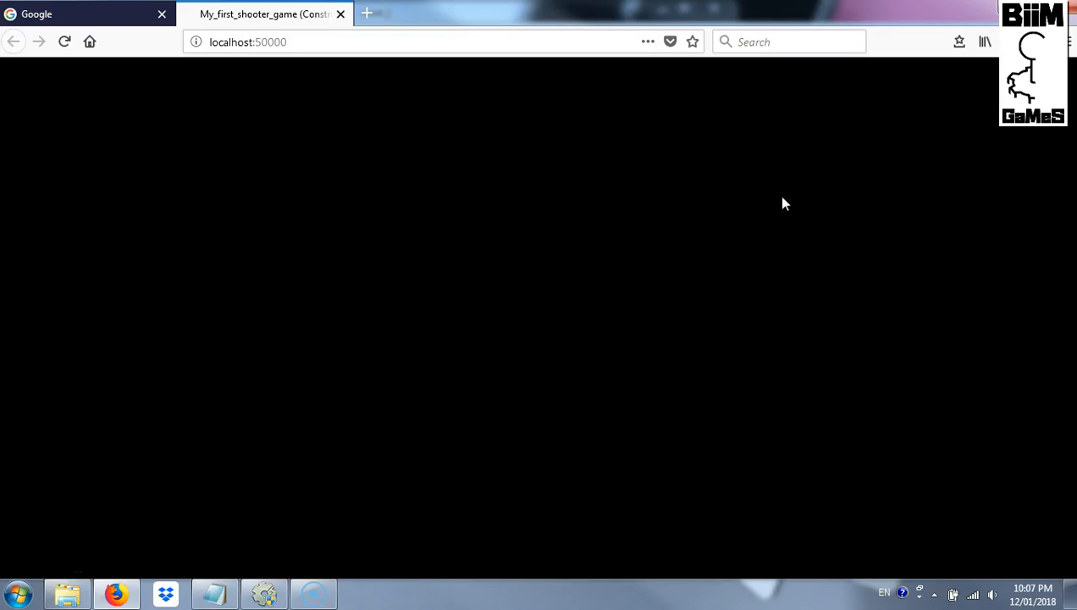
{"action": "left_click", "coordinate": [270, 591]}
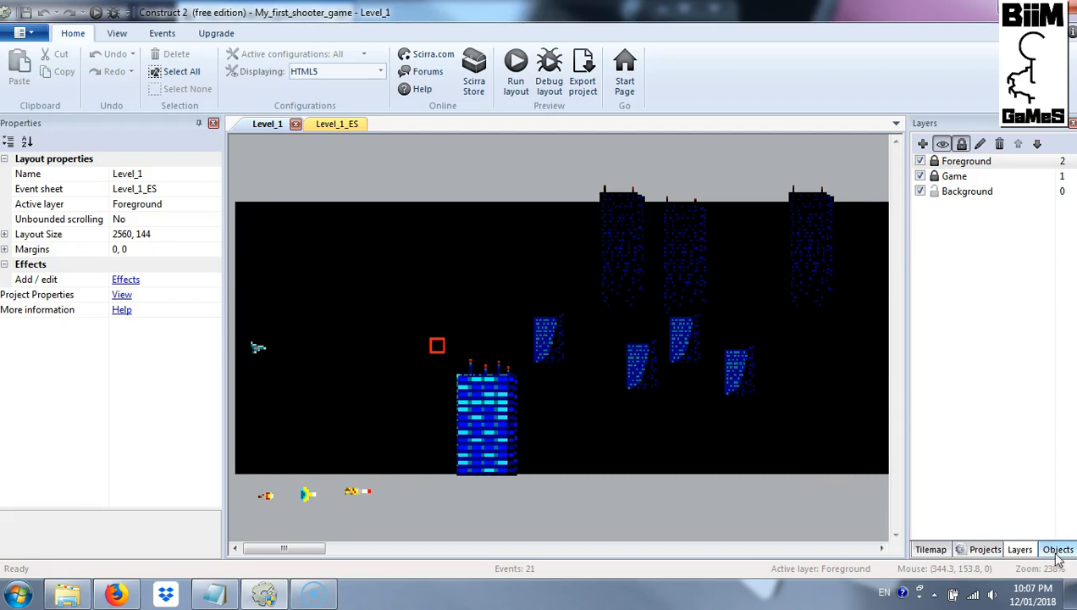
Add a new layout to the project without an event sheet
{"action": "left_click", "coordinate": [963, 551]}
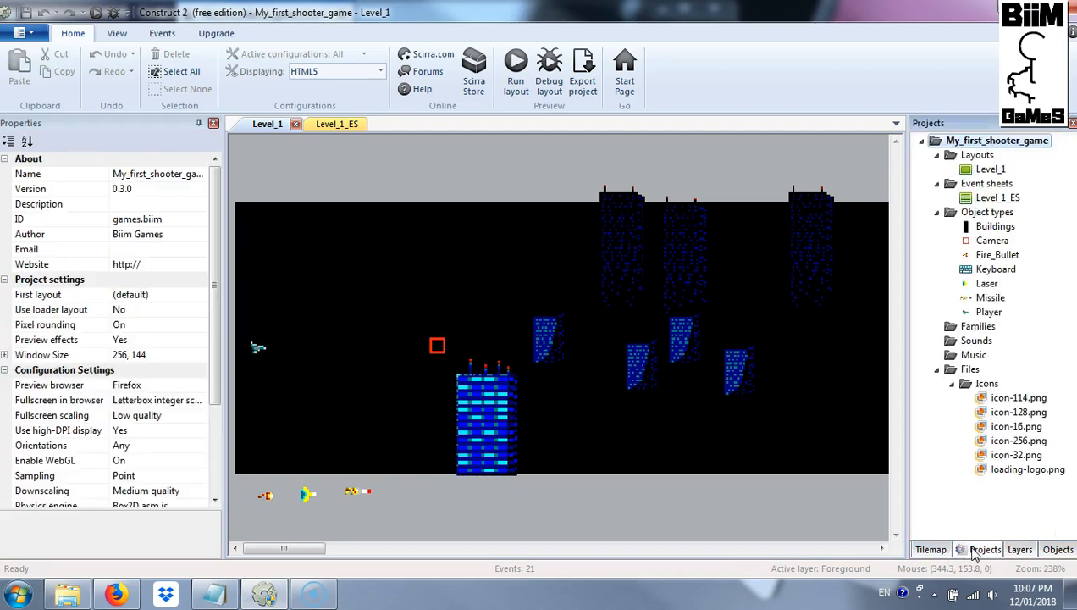
{"action": "right_click", "coordinate": [979, 157]}
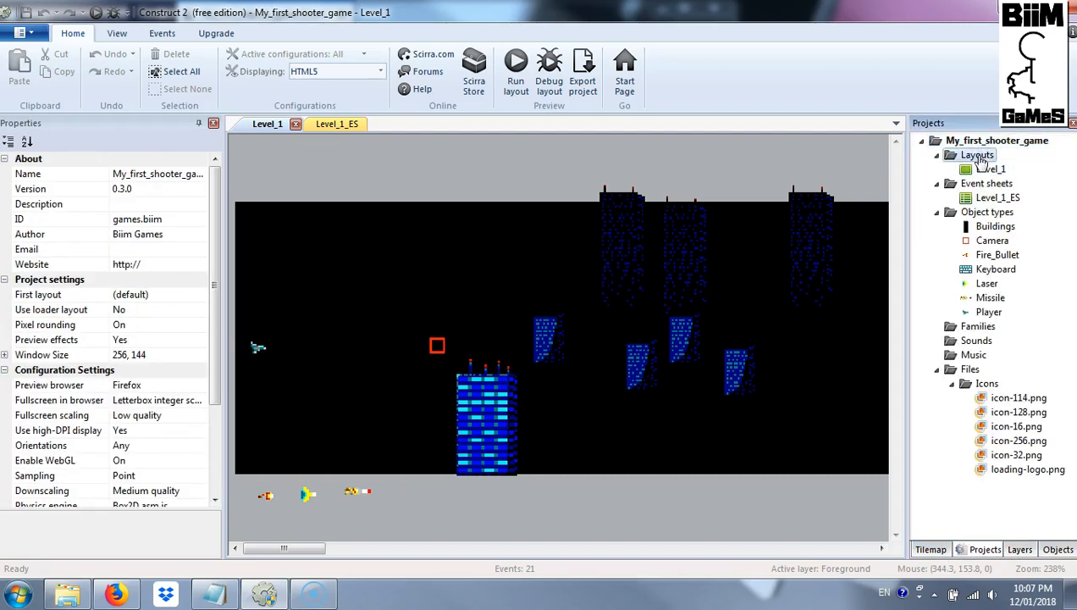
{"action": "left_click", "coordinate": [951, 166]}
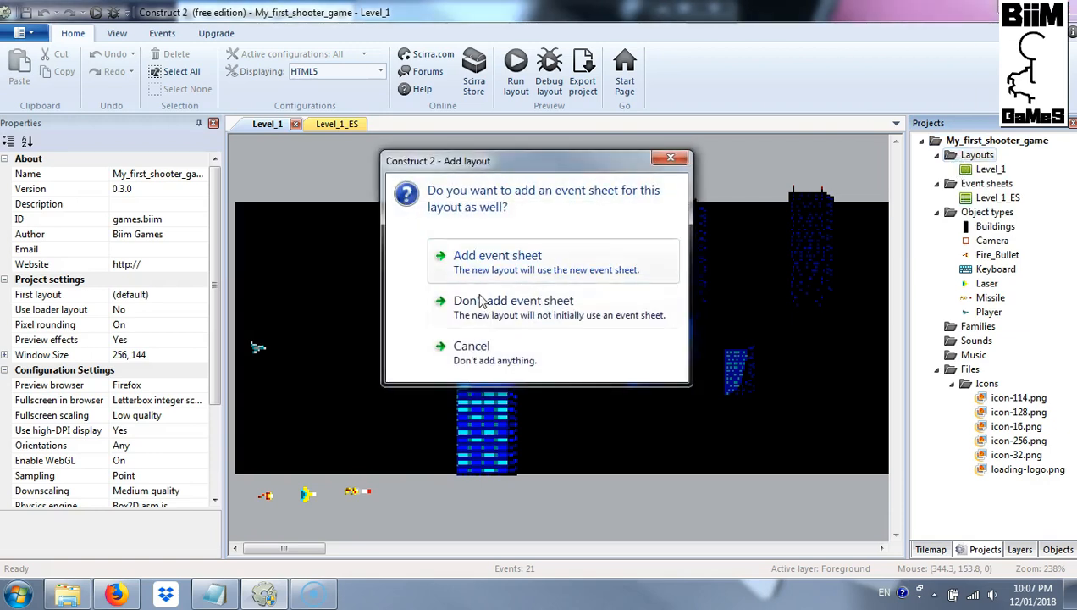
{"action": "left_click", "coordinate": [573, 312]}
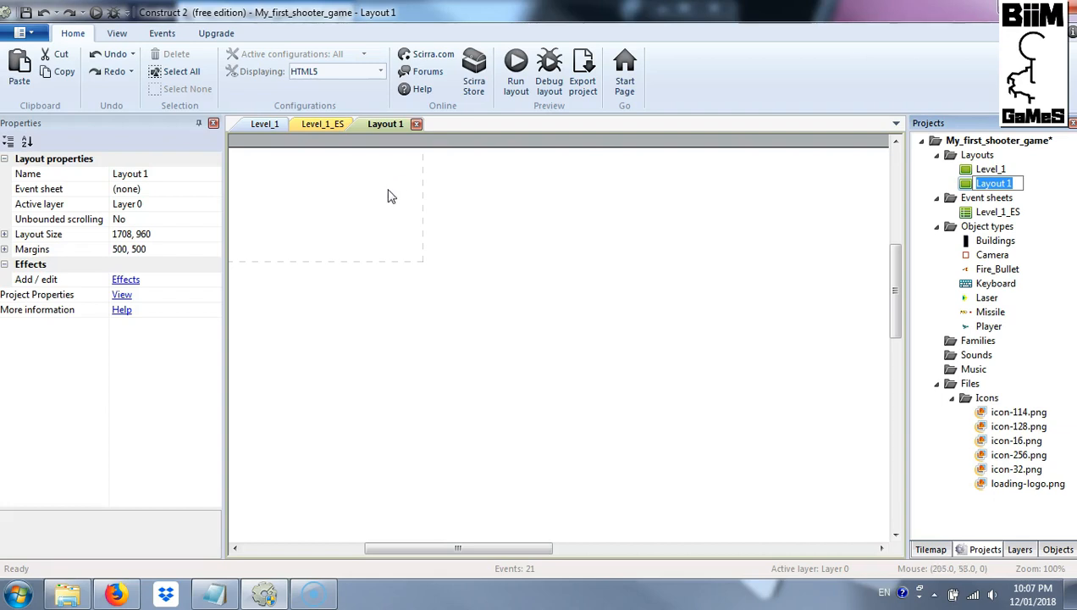
Set the new layout's size to 256, 144 and its margins to 0, 0
{"action": "left_click_drag", "start_coordinate": [428, 551], "coordinate": [404, 531]}
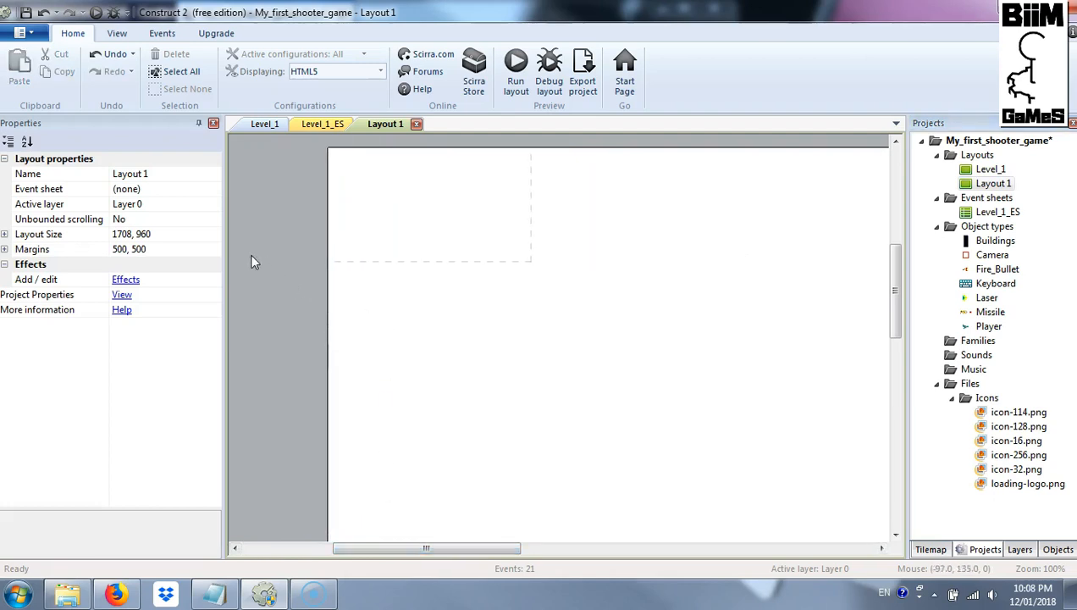
{"action": "left_click", "coordinate": [200, 234]}
{"action": "type", "text": "256"}
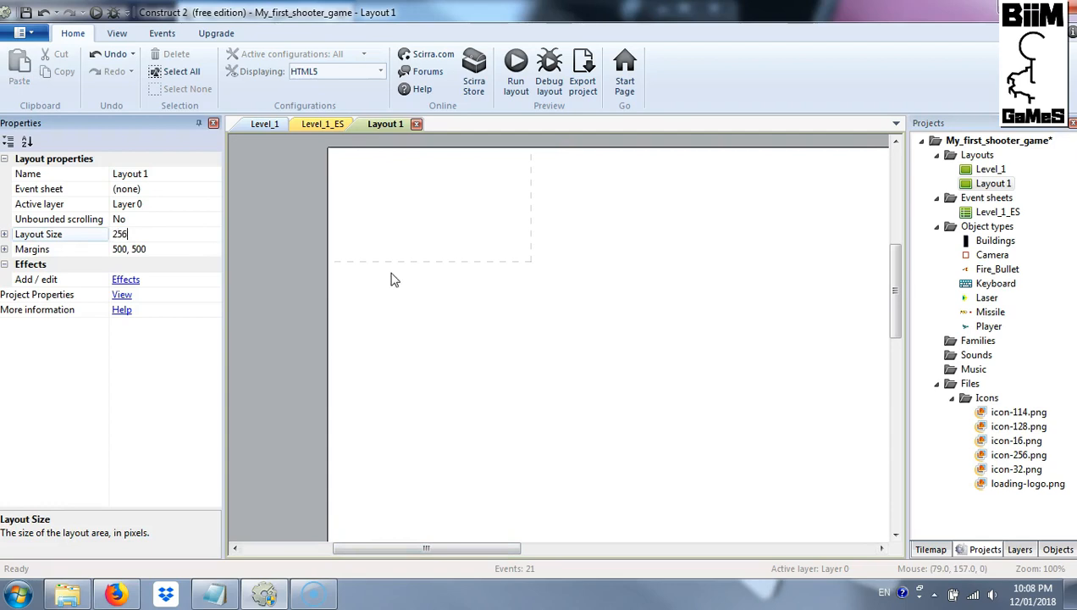
{"action": "type", "text": ", 144"}
{"action": "key", "text": "Tab"}
{"action": "type", "text": "0,0"}
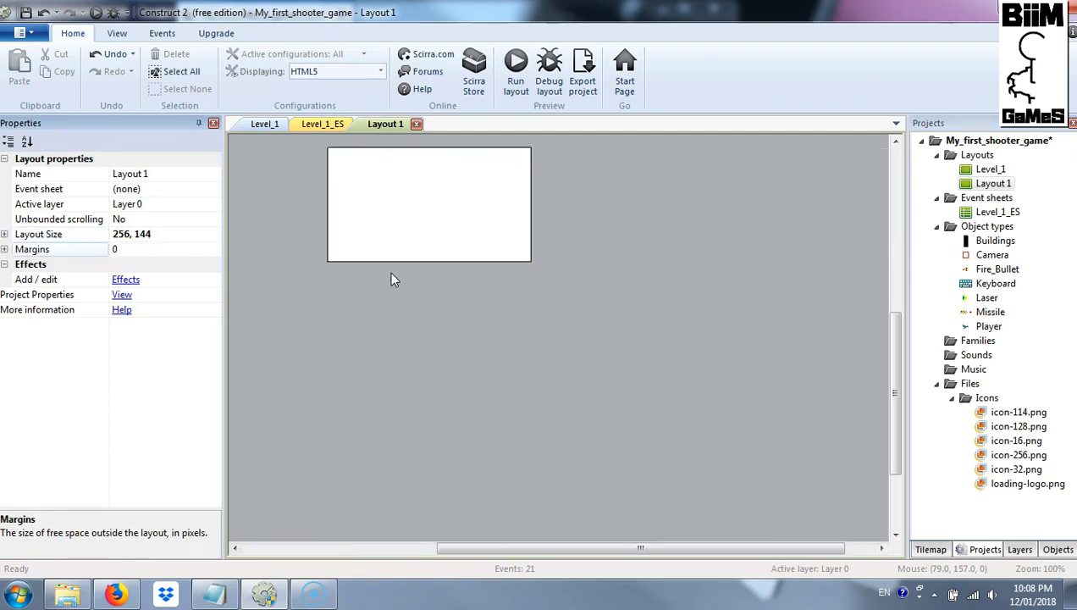
{"action": "key", "text": "Return"}
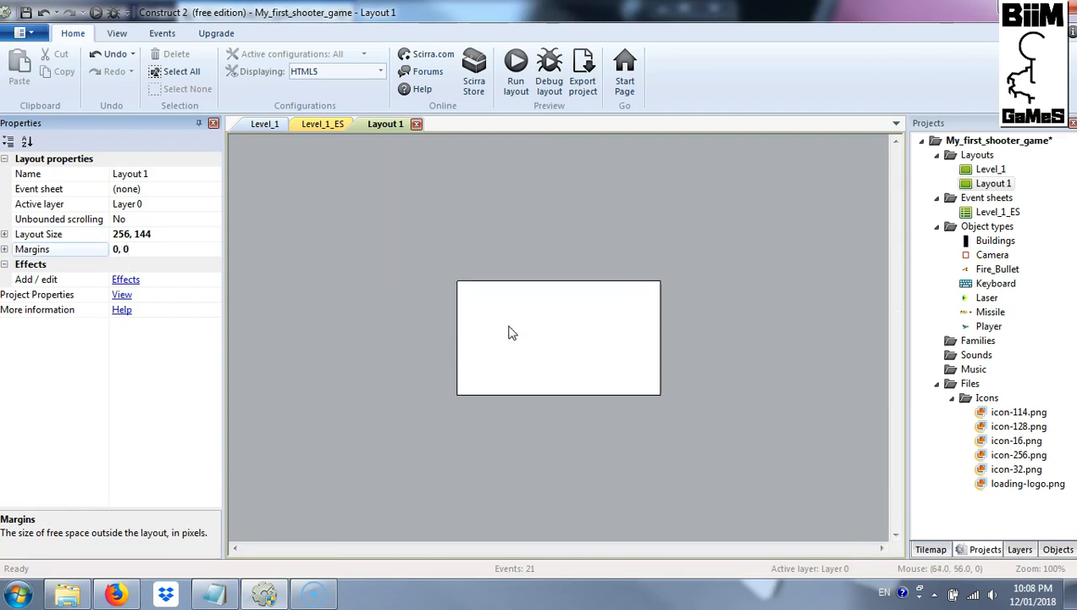
{"action": "scroll", "coordinate": [508, 333], "scroll_direction": "up", "scroll_amount": 5, "text": "ctrl"}
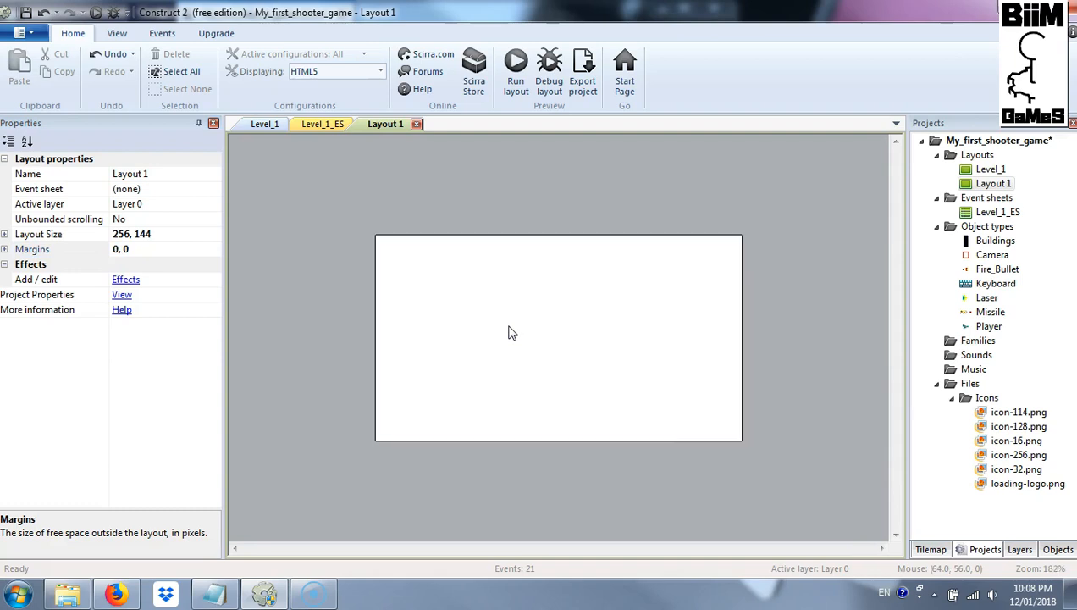
Inspect the Laser sprite placed below the Level_1 play area and return to the new layout
{"action": "left_click", "coordinate": [264, 125]}
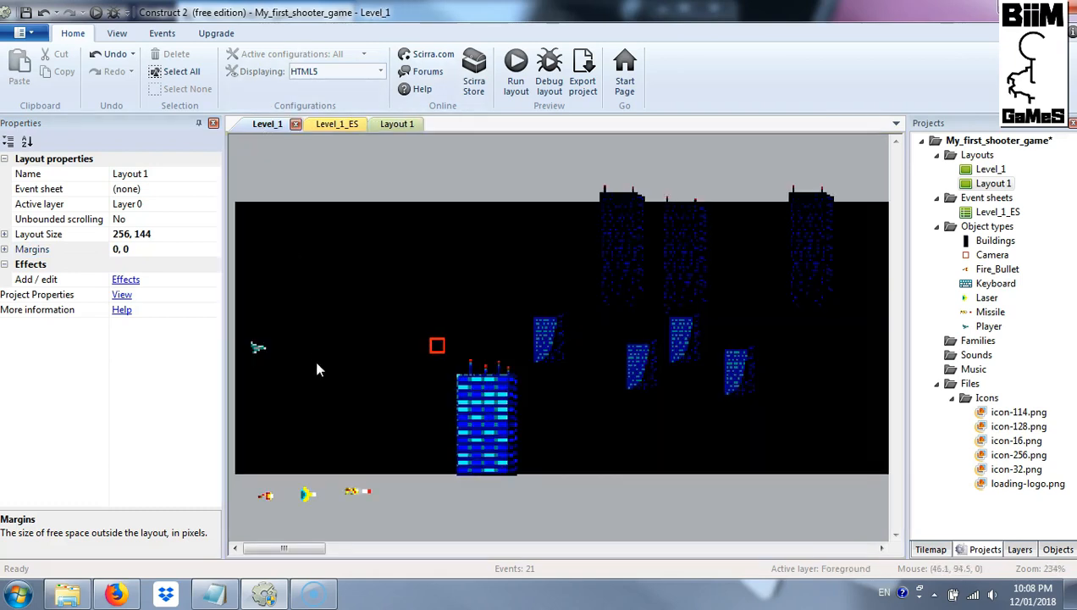
{"action": "left_click", "coordinate": [307, 493]}
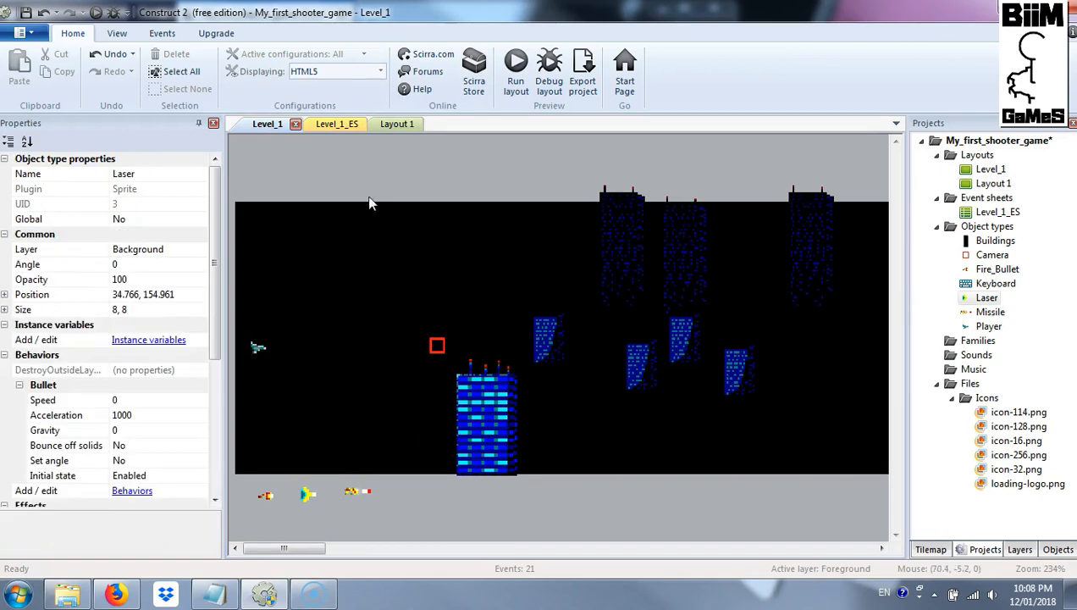
{"action": "left_click", "coordinate": [390, 124]}
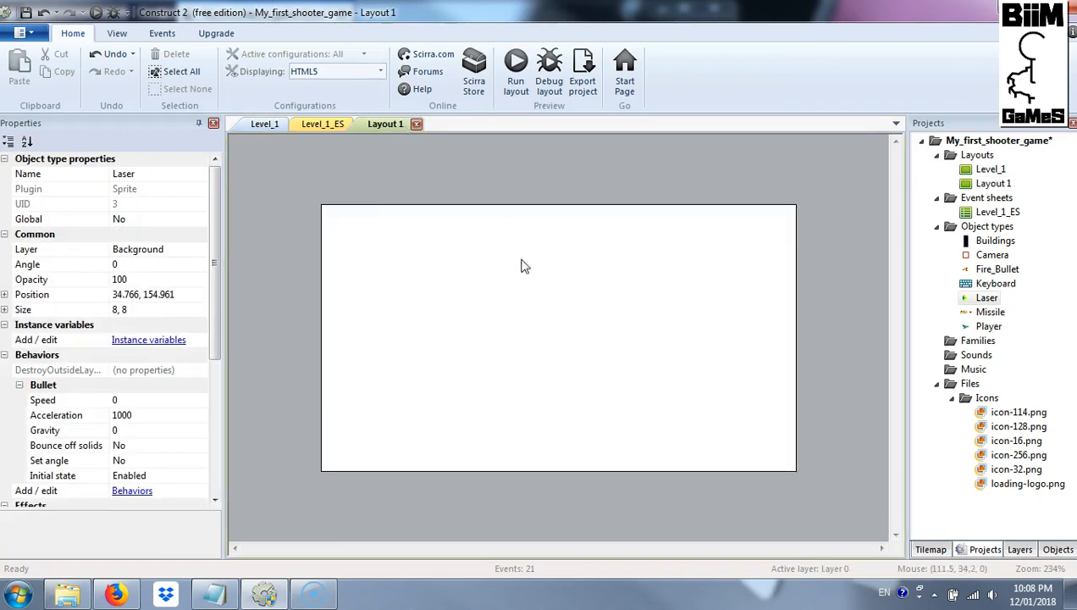
Rename the new layout as Sprites
{"action": "right_click", "coordinate": [1013, 188]}
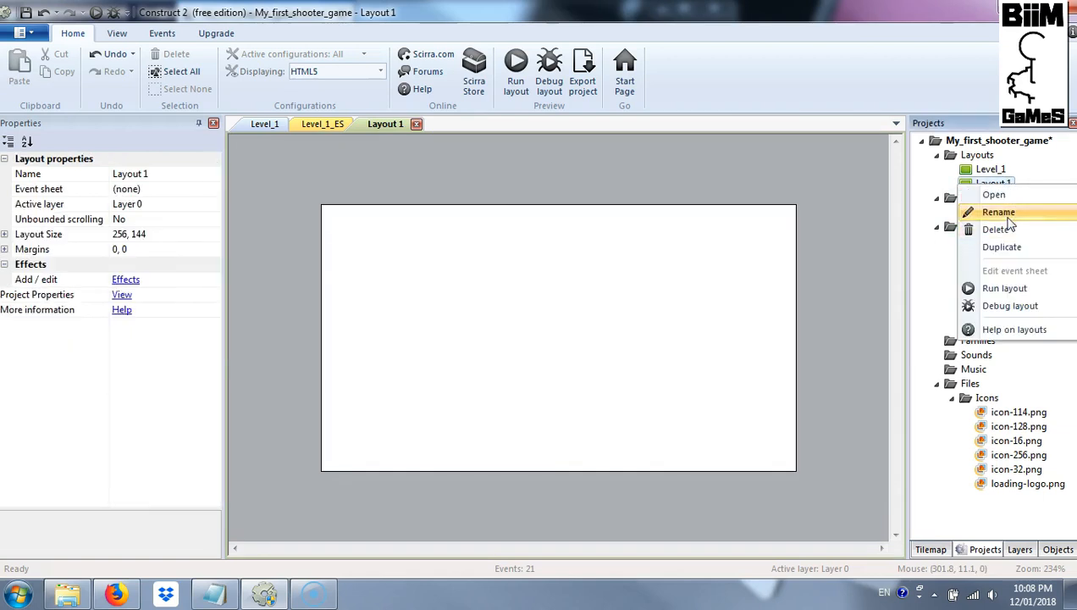
{"action": "left_click", "coordinate": [1012, 215]}
{"action": "type", "text": "rit"}
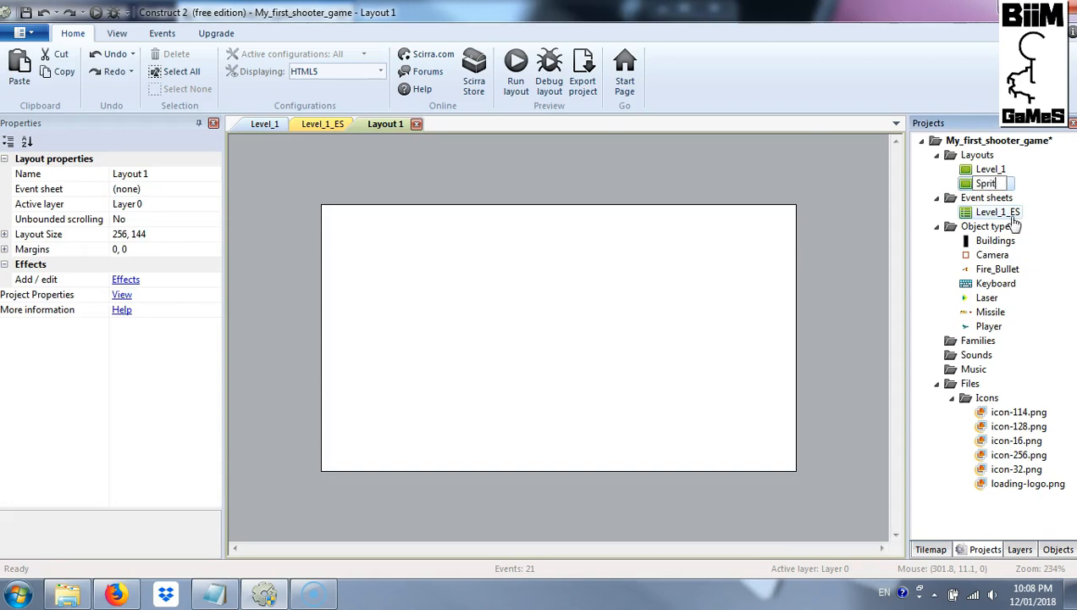
{"action": "type", "text": "es"}
{"action": "key", "text": "Return"}
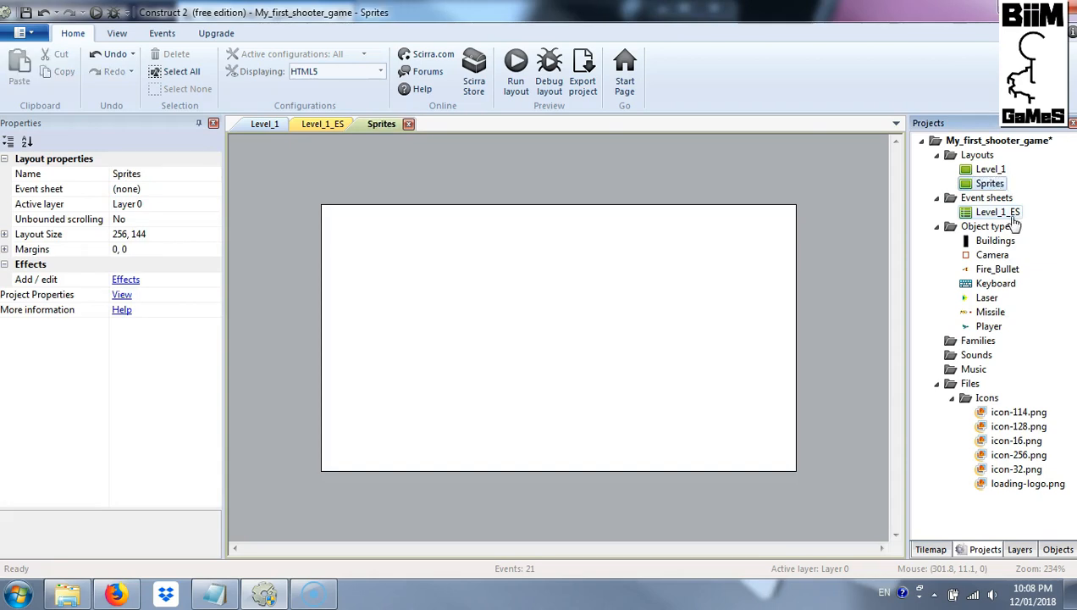
Place Laser, Missile and Fire_Bullet instances in a row near the upper-left corner of the Sprites layout
{"action": "left_click_drag", "start_coordinate": [986, 298], "coordinate": [338, 223]}
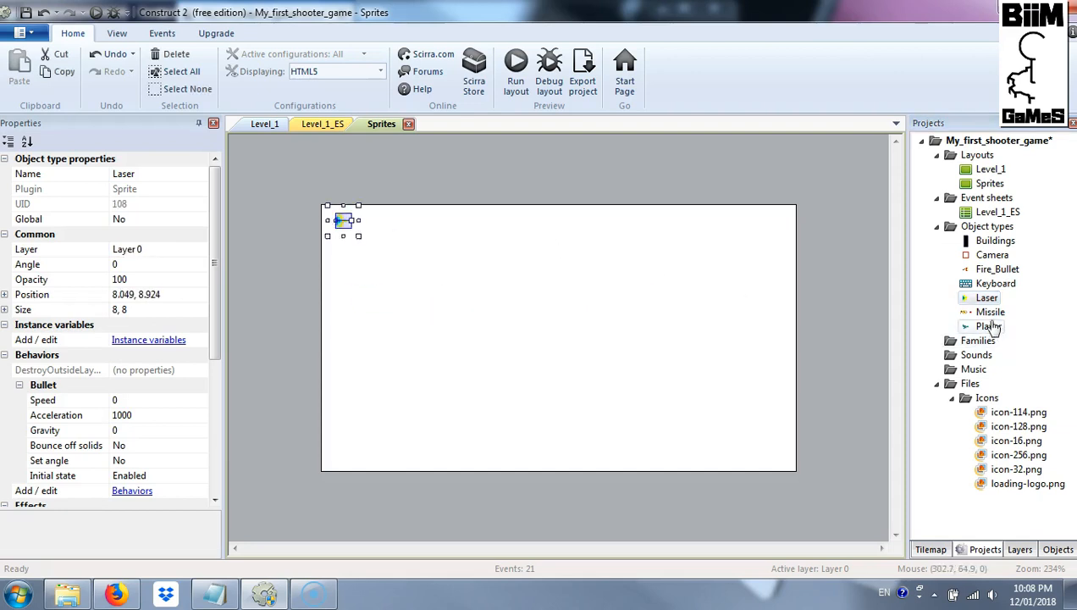
{"action": "left_click_drag", "start_coordinate": [995, 321], "coordinate": [361, 222]}
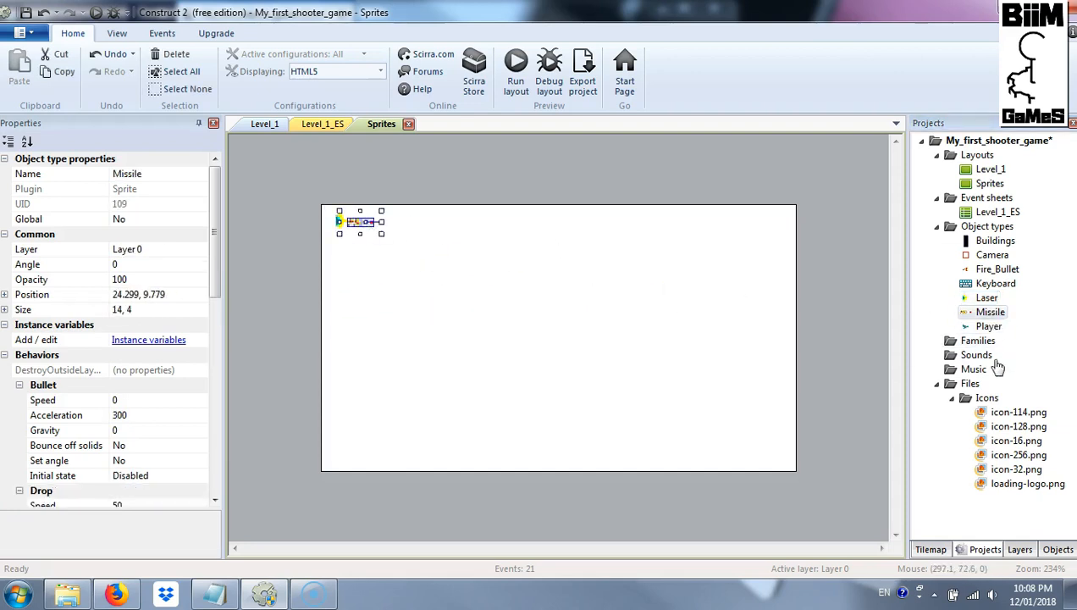
{"action": "left_click_drag", "start_coordinate": [991, 271], "coordinate": [368, 220]}
{"action": "left_click", "coordinate": [377, 230]}
Delete the Fire_Bullet, Laser and Missile instances located below the play area of Level_1
{"action": "left_click", "coordinate": [266, 124]}
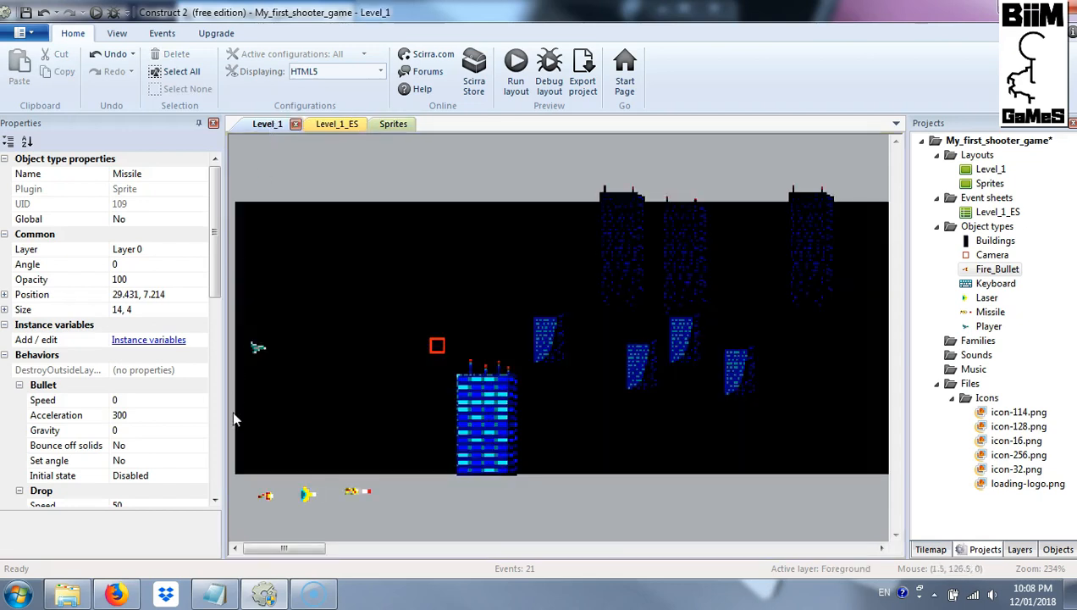
{"action": "left_click_drag", "start_coordinate": [405, 513], "coordinate": [218, 485]}
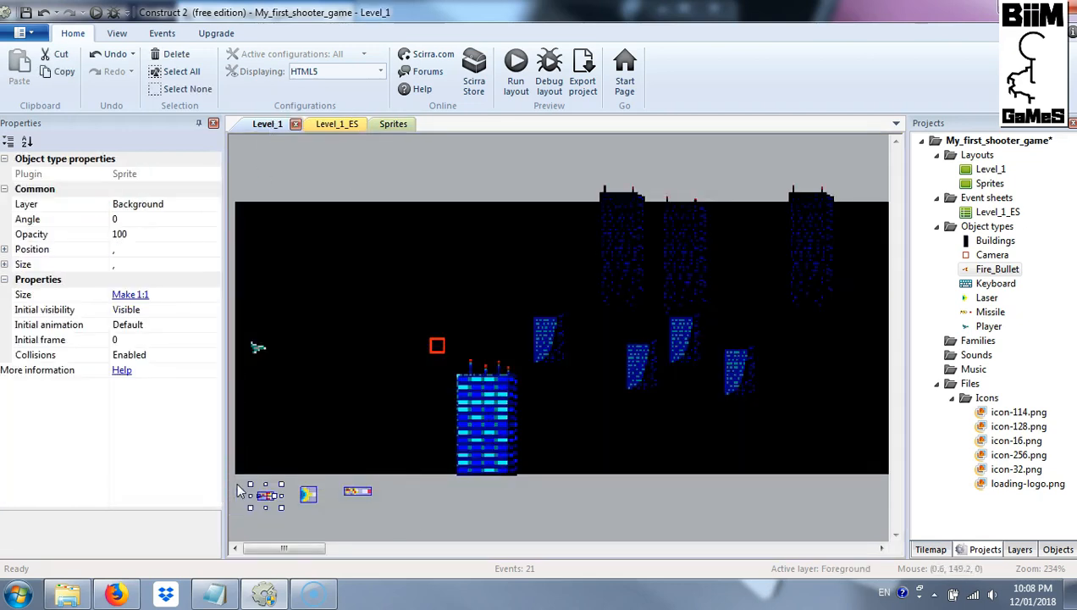
{"action": "key", "text": "Delete"}
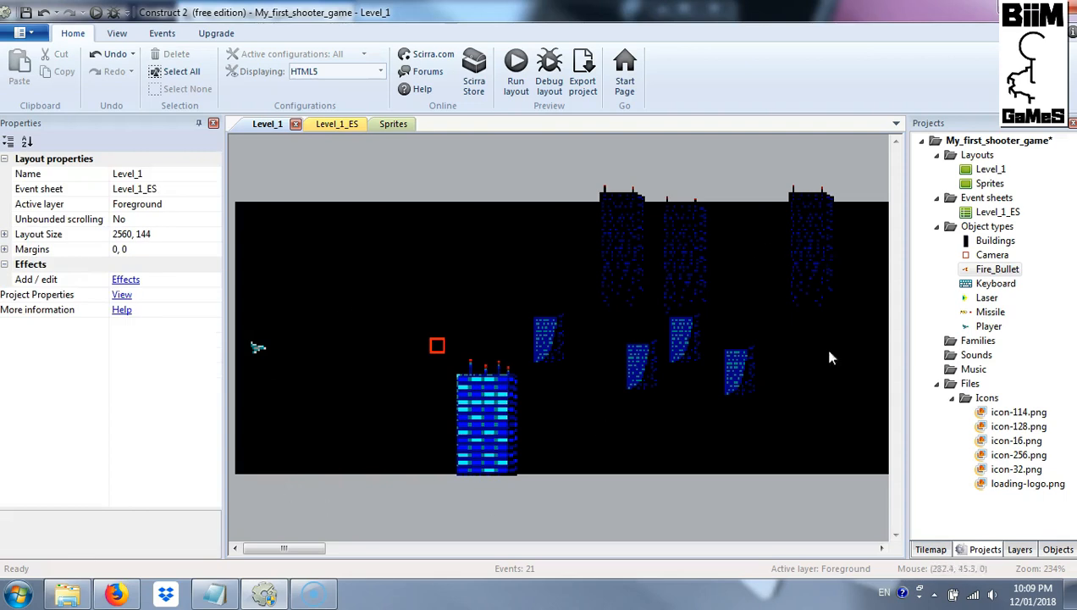
Review the projectile events in the Level_1_ES event sheet and return to the Sprites layout
{"action": "left_click", "coordinate": [337, 124]}
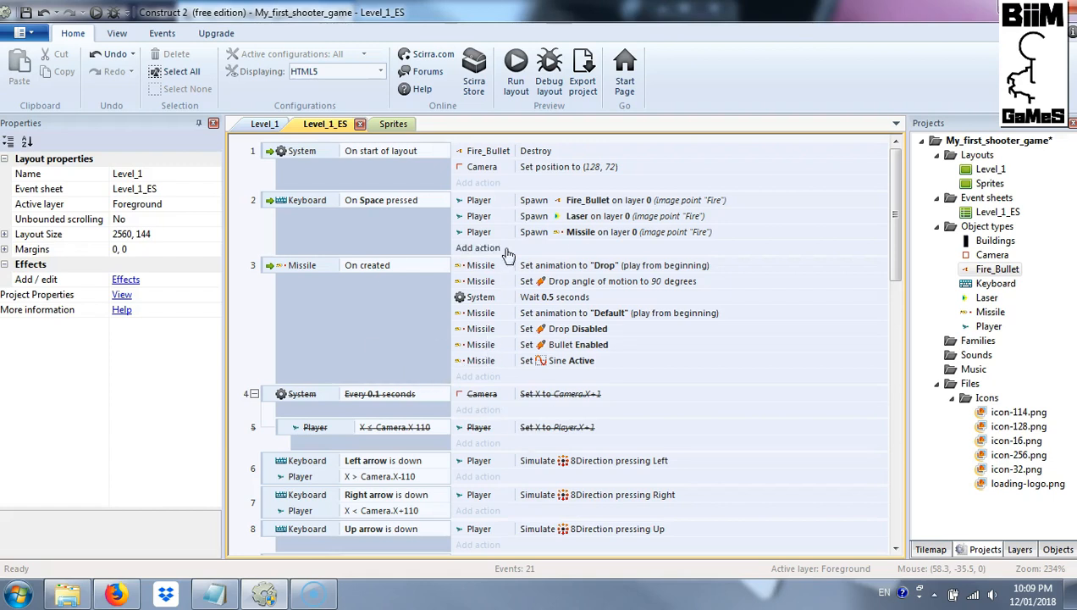
{"action": "left_click", "coordinate": [393, 125]}
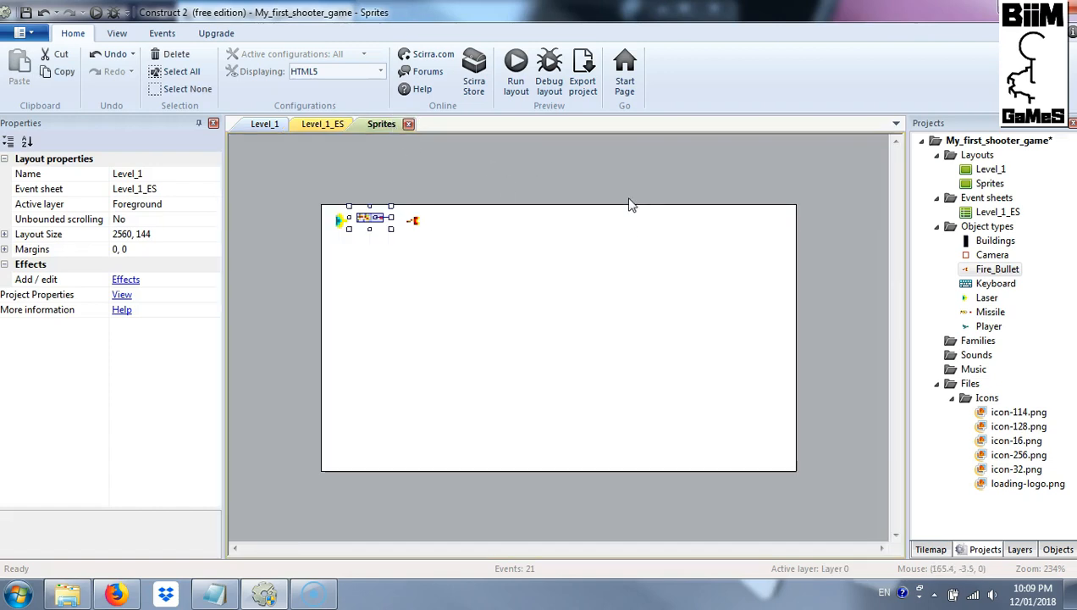
Delete the Fire_Bullet Destroy action from the On start of layout event in Level_1_ES
{"action": "left_click", "coordinate": [323, 123]}
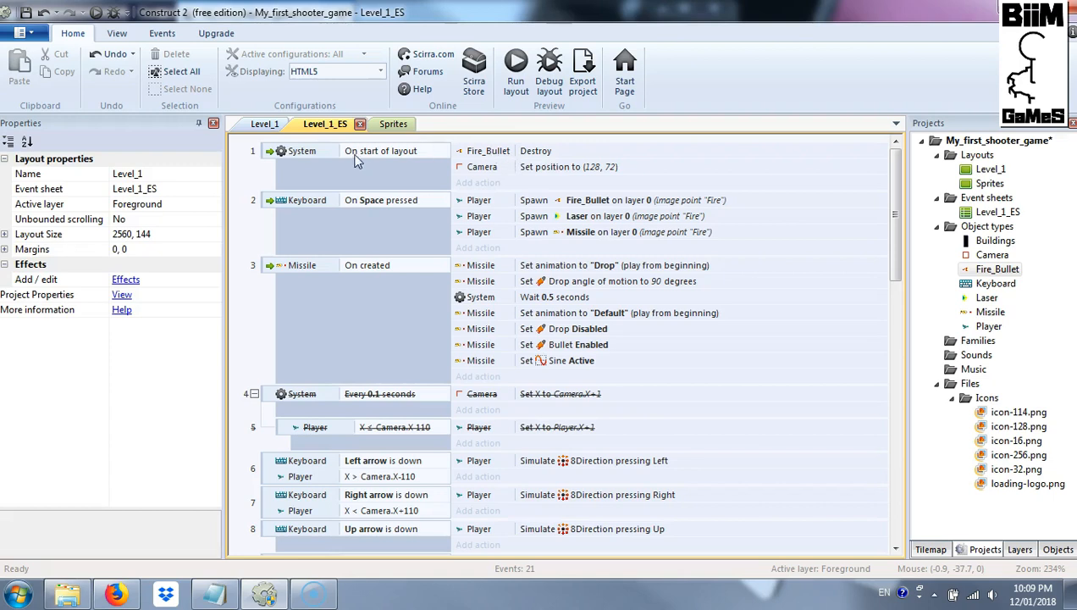
{"action": "left_click", "coordinate": [496, 155]}
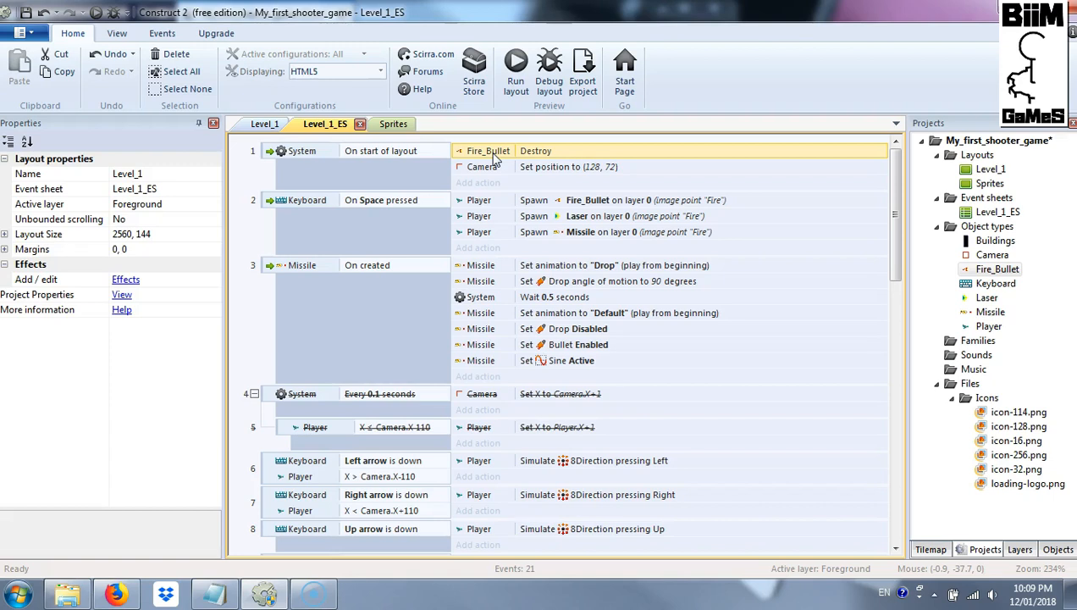
{"action": "key", "text": "Delete"}
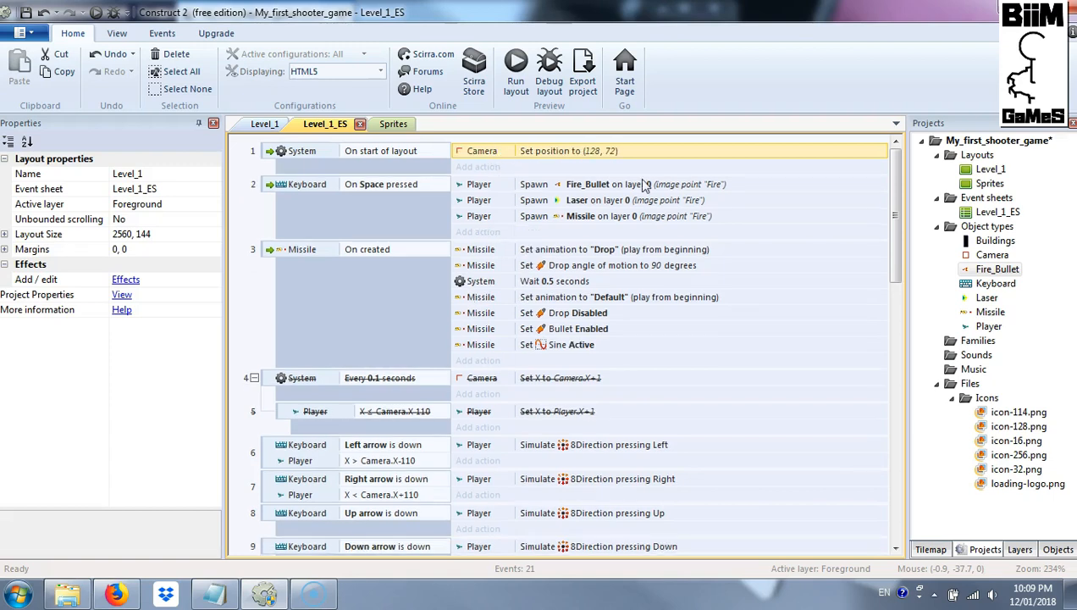
Run Level_1 in the browser preview, fly the player ship around to examine the scene, and return to Construct 2
{"action": "left_click", "coordinate": [256, 124]}
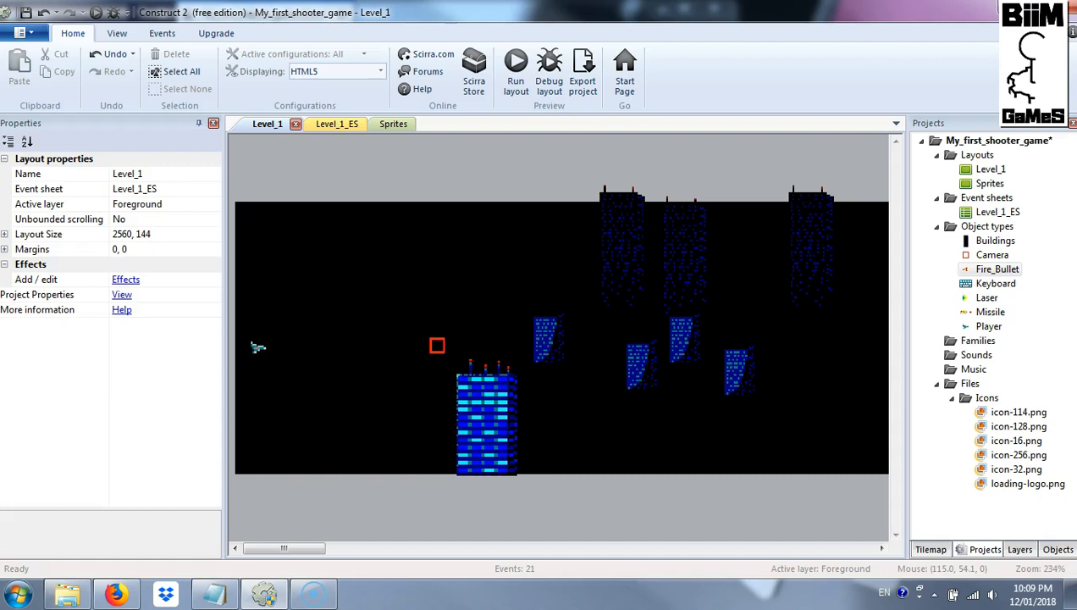
{"action": "key", "text": "F5"}
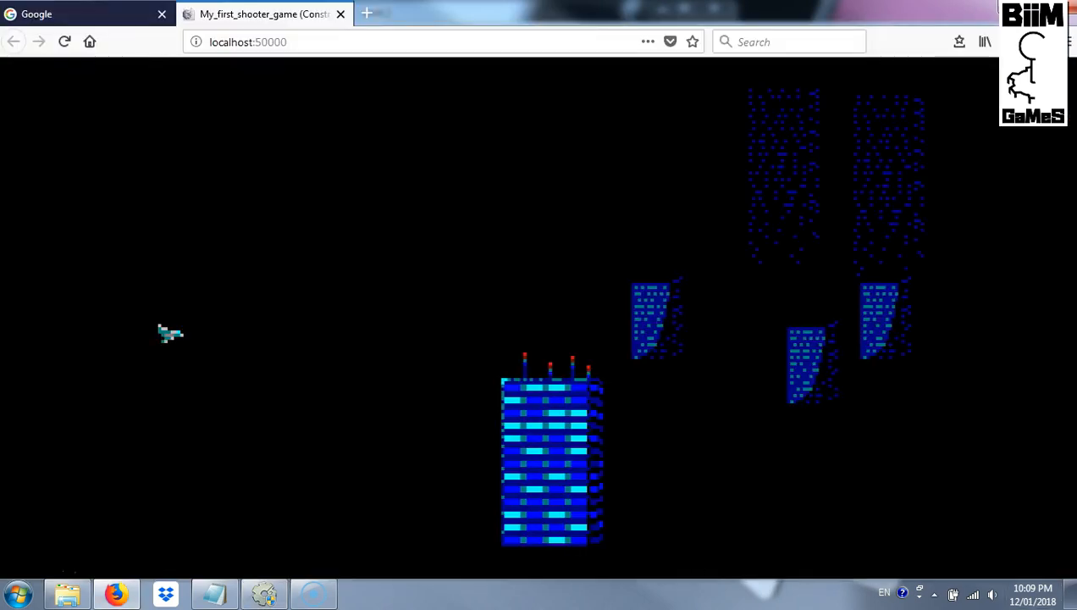
{"action": "key", "text": "Right"}
{"action": "key", "text": "Down"}
{"action": "key", "text": "Right"}
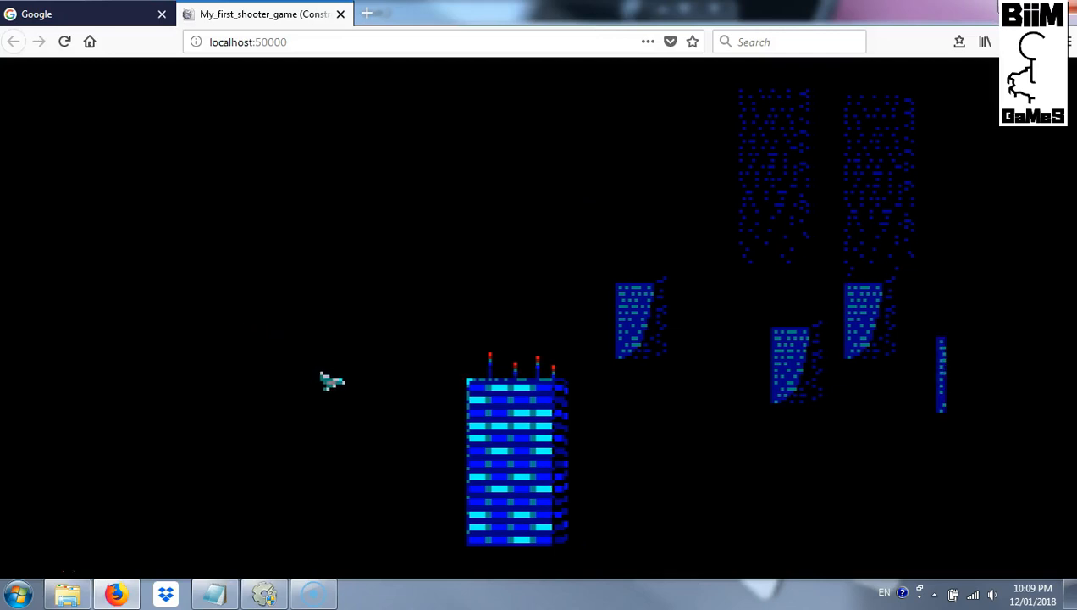
{"action": "key", "text": "Right"}
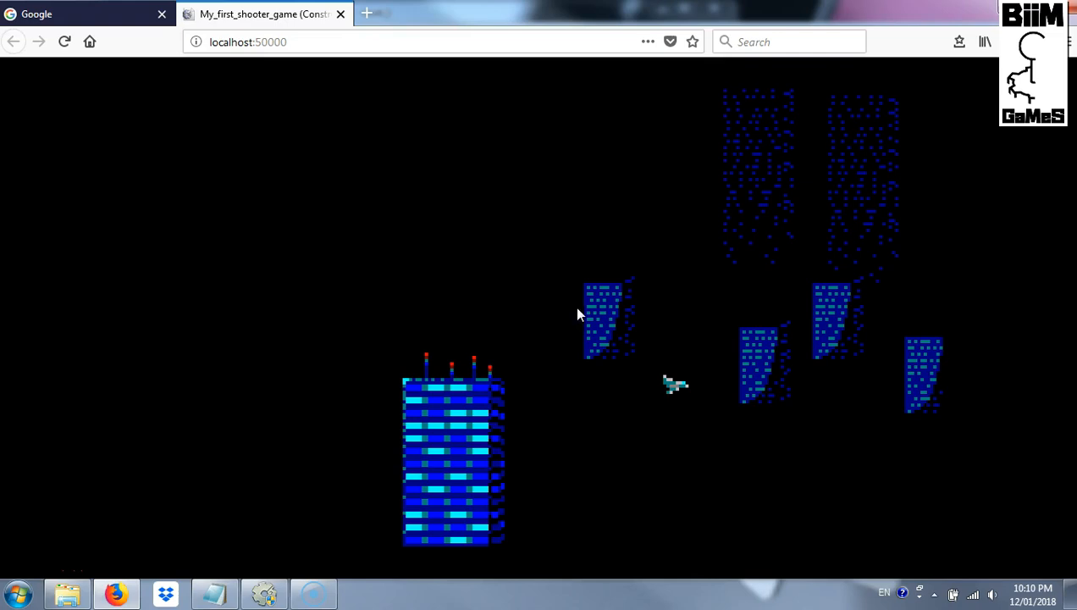
{"action": "key", "text": "Left"}
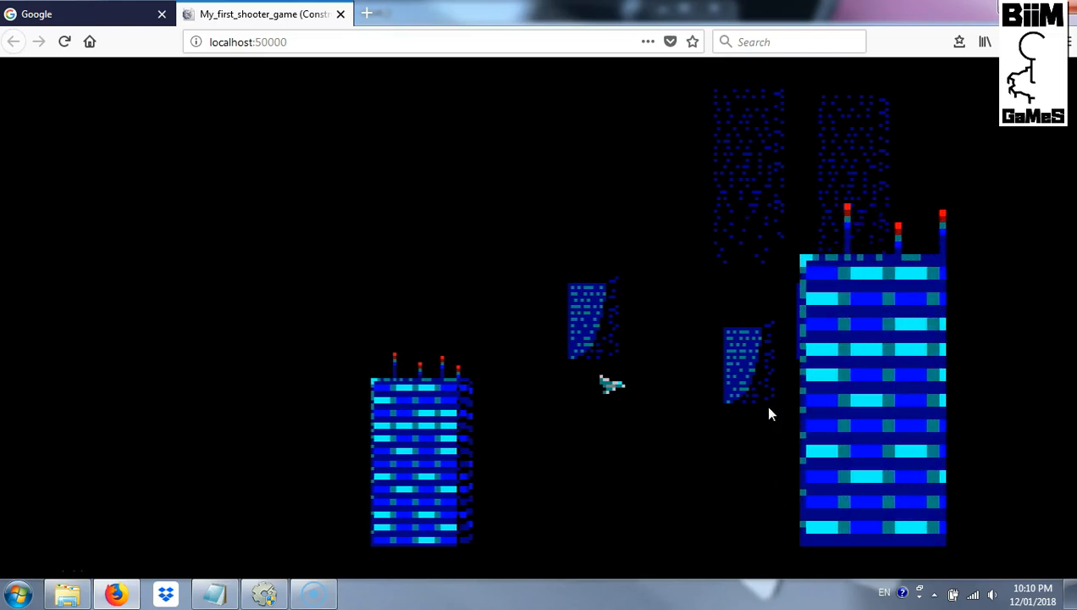
{"action": "key", "text": "Right"}
{"action": "key", "text": "Left"}
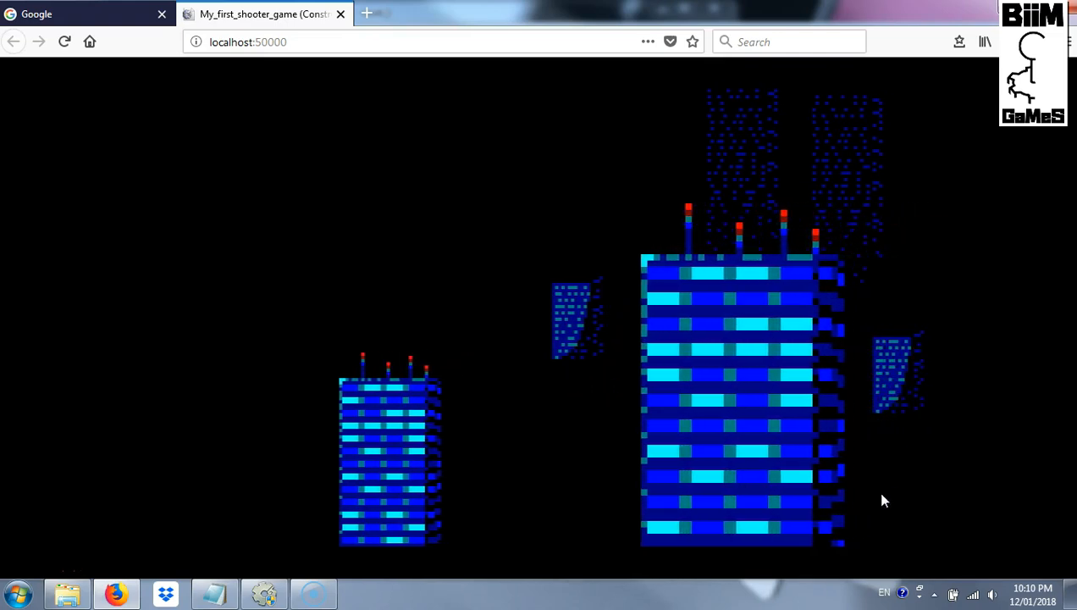
{"action": "key", "text": "Right"}
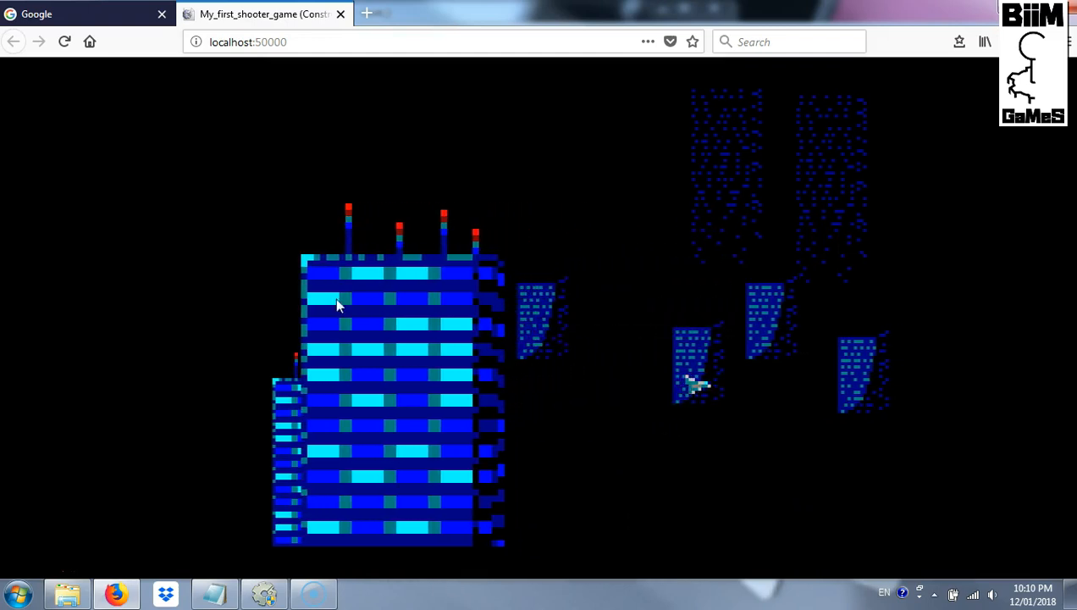
{"action": "key", "text": "Left"}
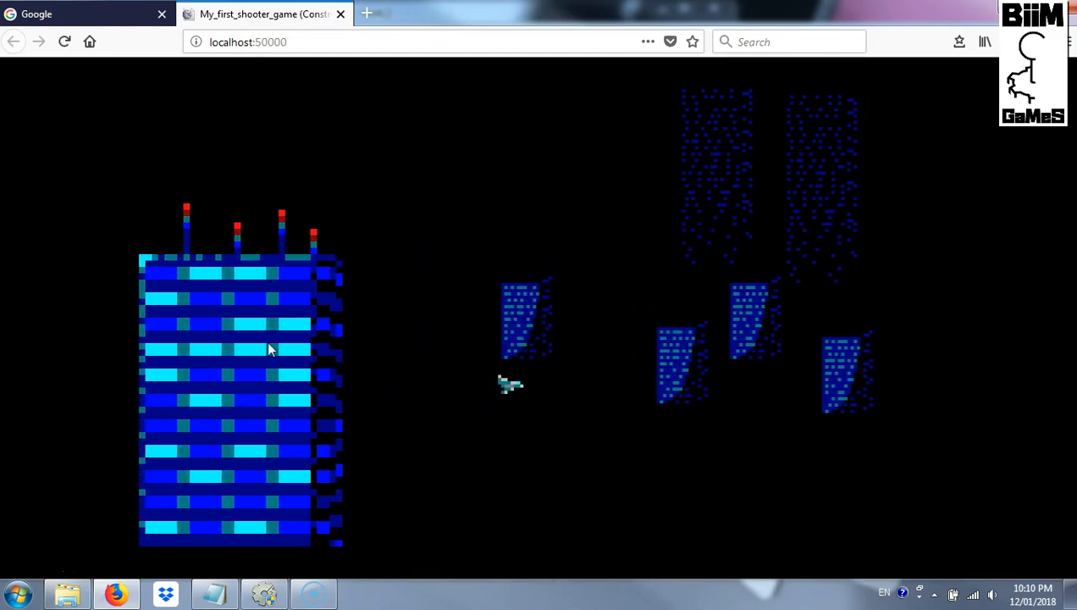
{"action": "key", "text": "Left"}
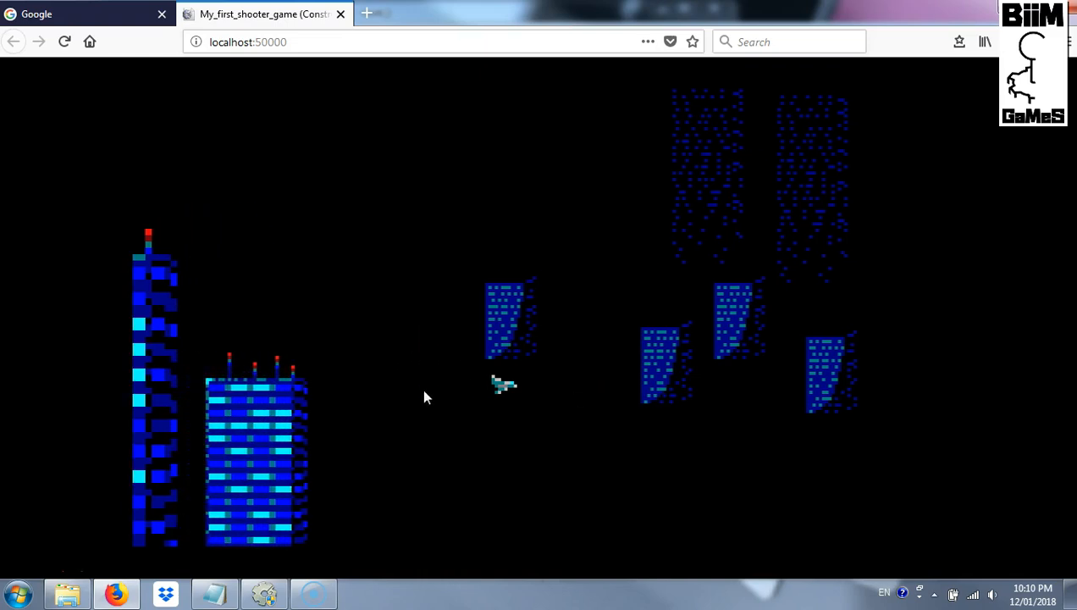
{"action": "left_click", "coordinate": [276, 597]}
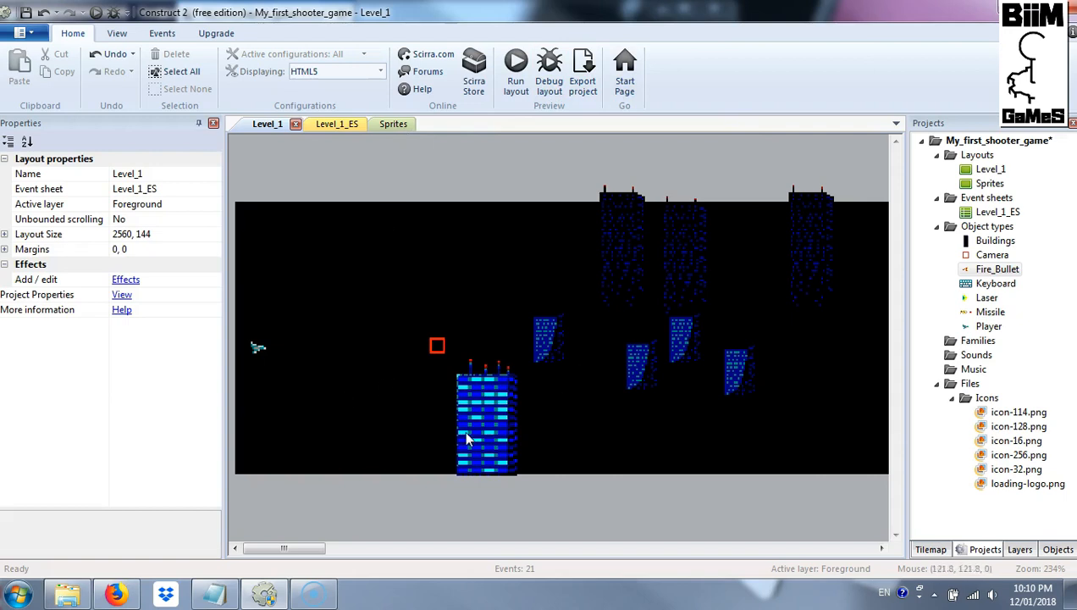
Insert a new Sprite object below the Laser in the Sprites layout and load Spaceship_8x8_02.png as its image
{"action": "left_click", "coordinate": [392, 123]}
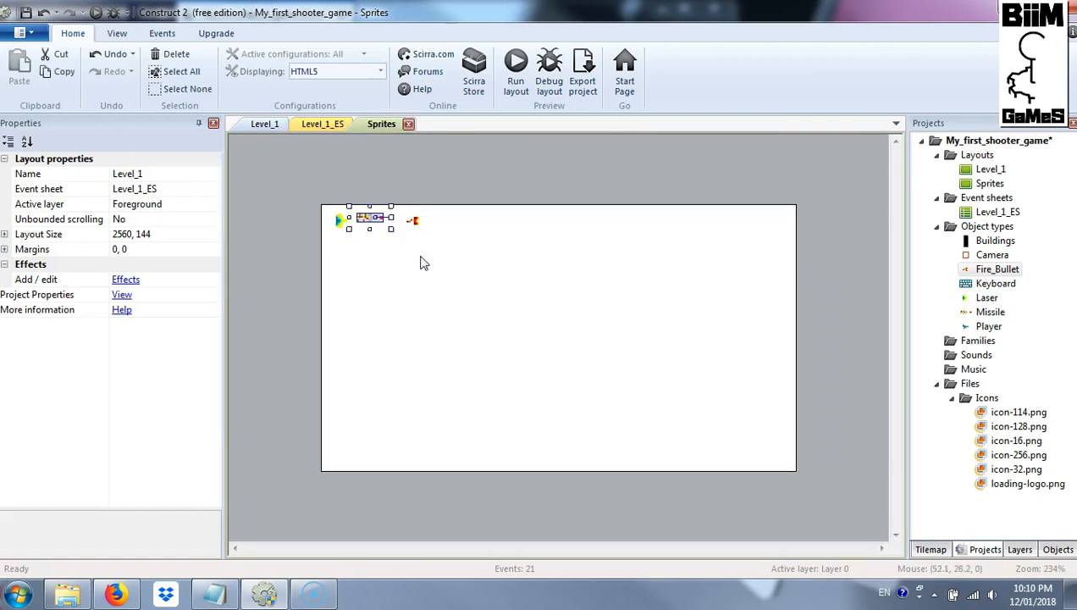
{"action": "right_click", "coordinate": [356, 267]}
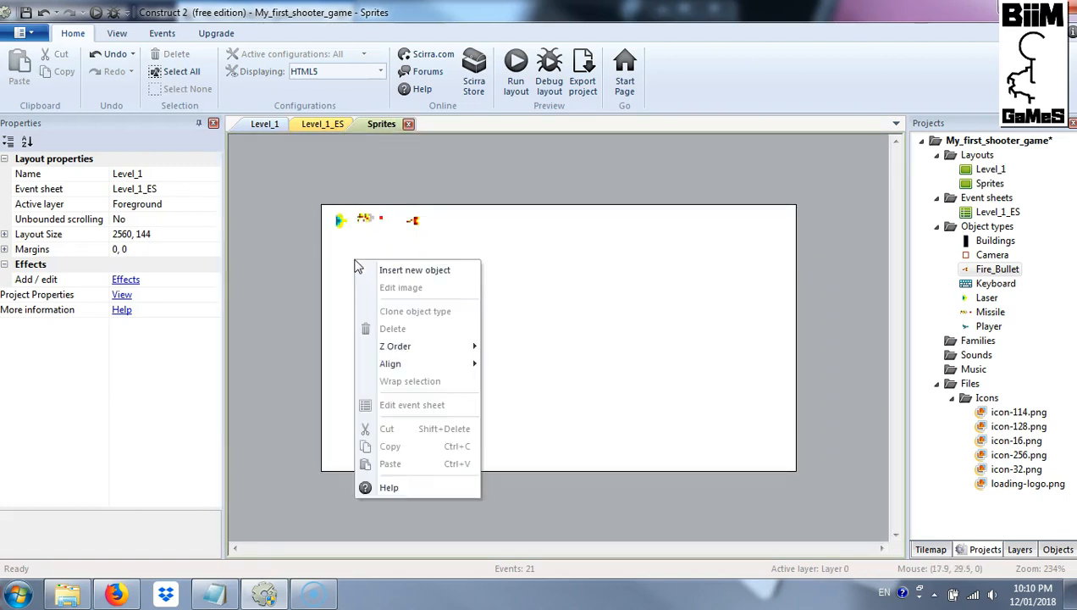
{"action": "left_click", "coordinate": [386, 270]}
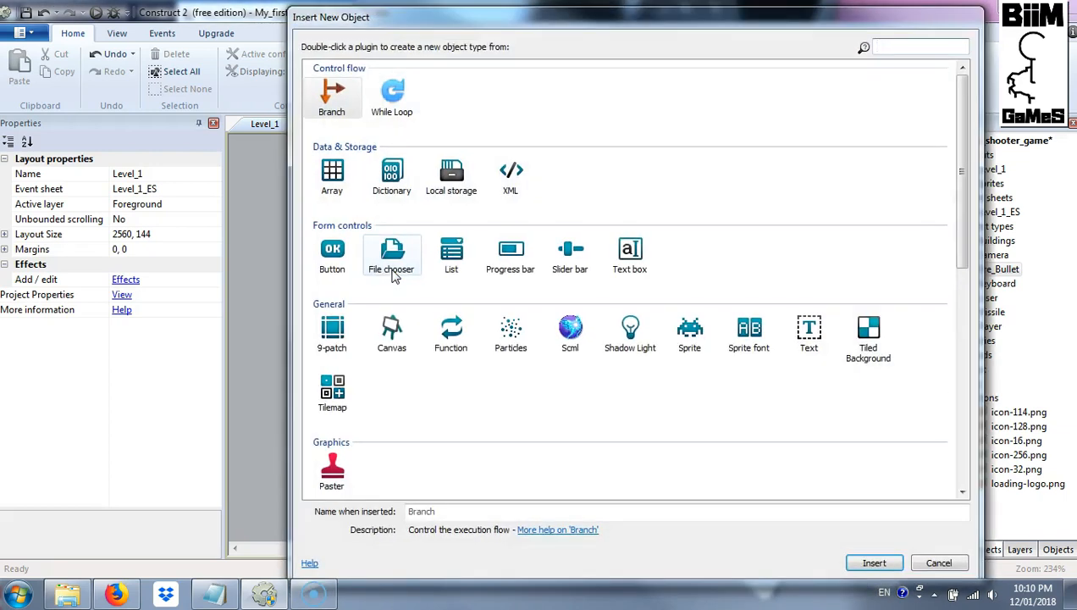
{"action": "double_click", "coordinate": [690, 332]}
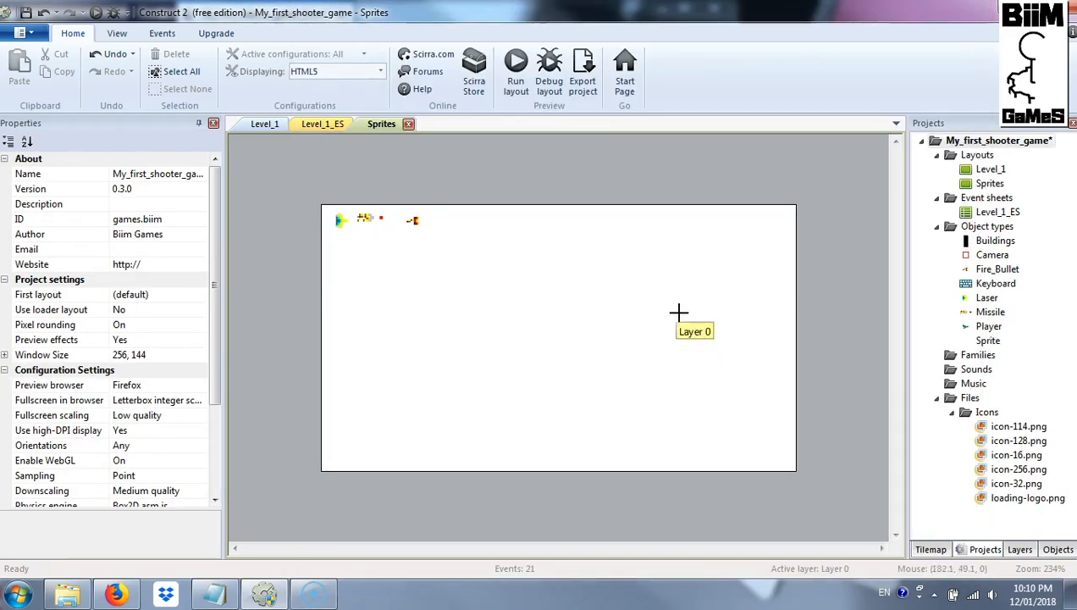
{"action": "left_click", "coordinate": [349, 269]}
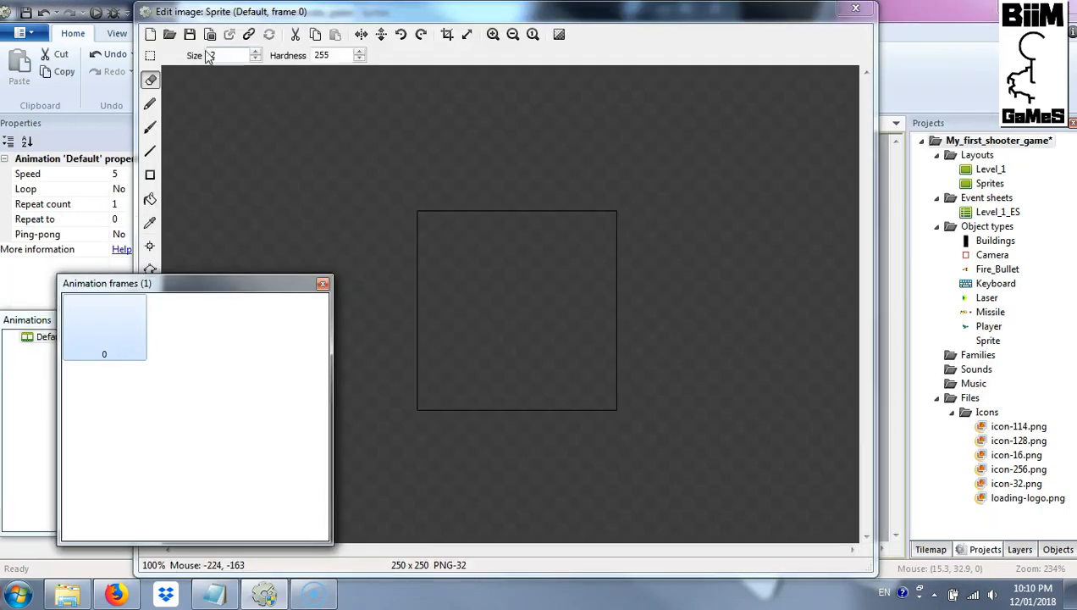
{"action": "left_click", "coordinate": [172, 35]}
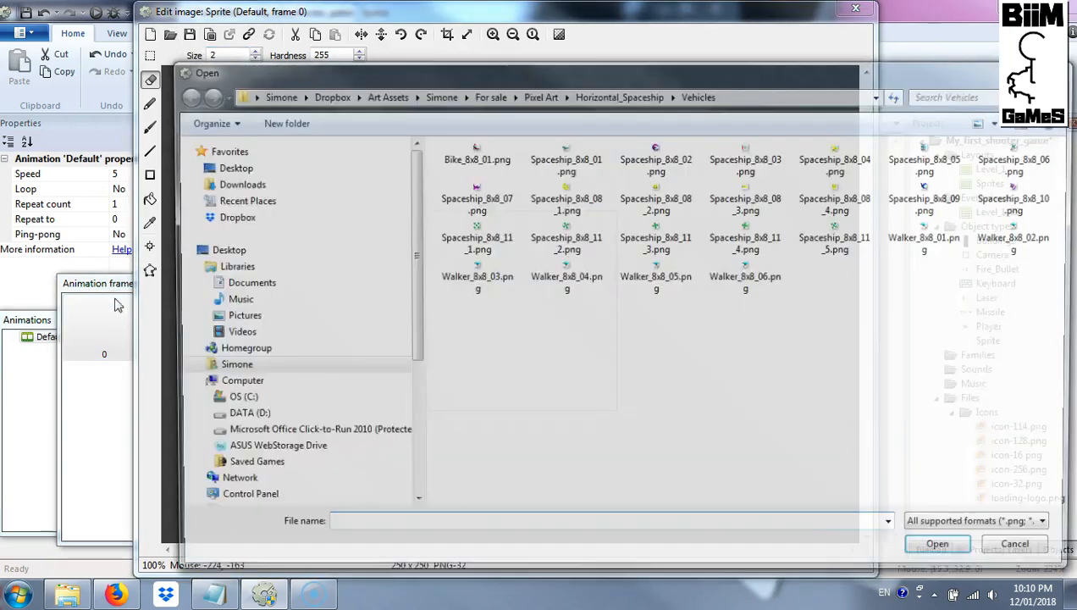
{"action": "double_click", "coordinate": [661, 153]}
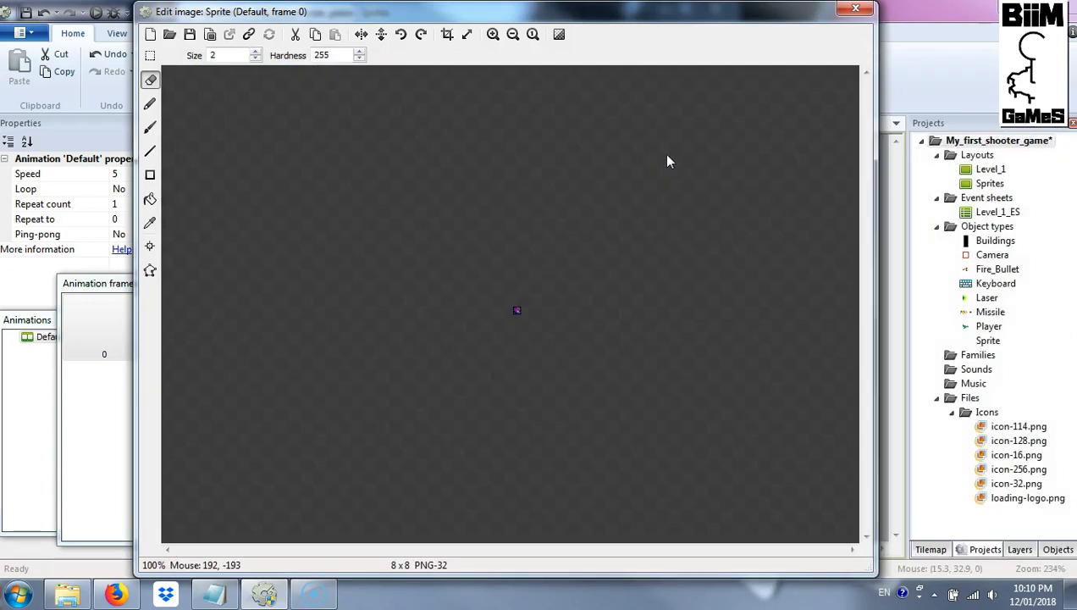
Set the spaceship sprite's collision polygon to its bounding box
{"action": "left_click", "coordinate": [493, 34]}
{"action": "left_click", "coordinate": [493, 34]}
{"action": "left_click", "coordinate": [492, 33]}
{"action": "left_click", "coordinate": [492, 34]}
{"action": "left_click", "coordinate": [493, 34]}
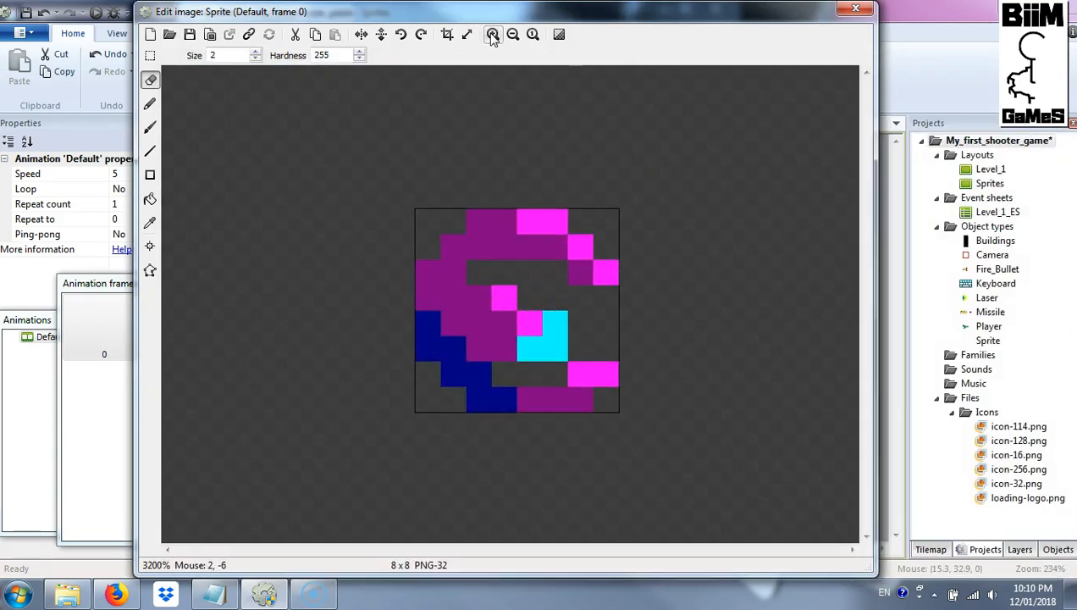
{"action": "left_click", "coordinate": [150, 271]}
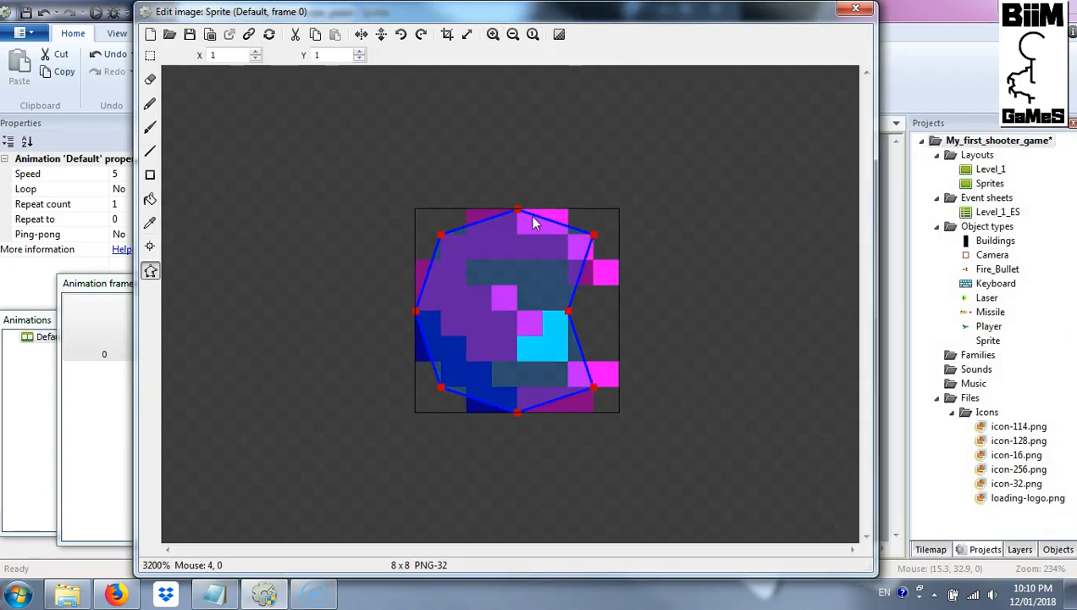
{"action": "right_click", "coordinate": [517, 211]}
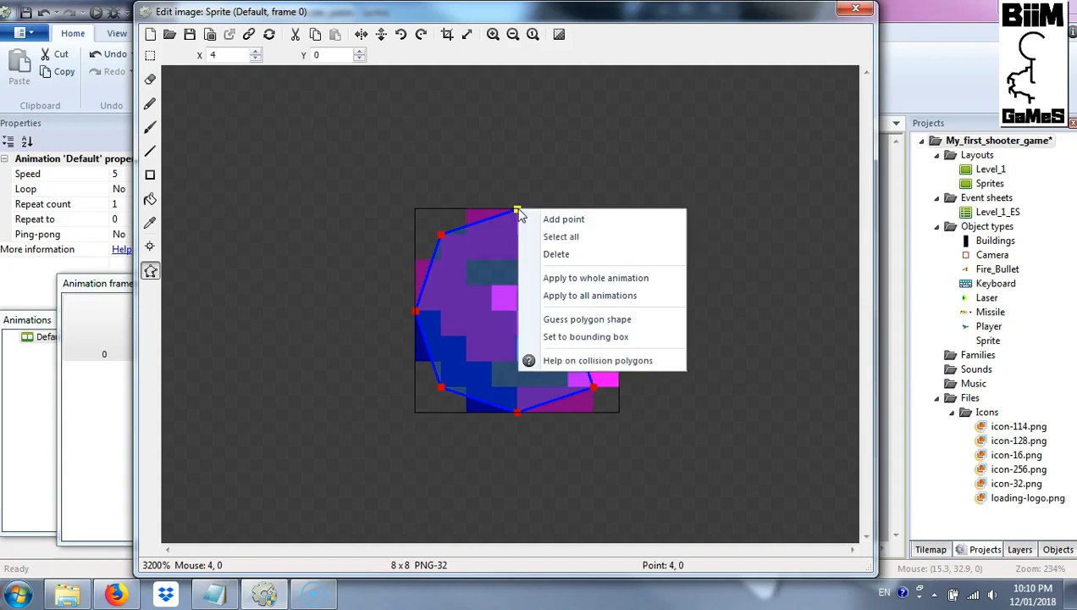
{"action": "left_click", "coordinate": [597, 336]}
Check the spaceship sprite's origin point, and set the Default animation's speed to 0 before closing the image editor
{"action": "left_click", "coordinate": [150, 246]}
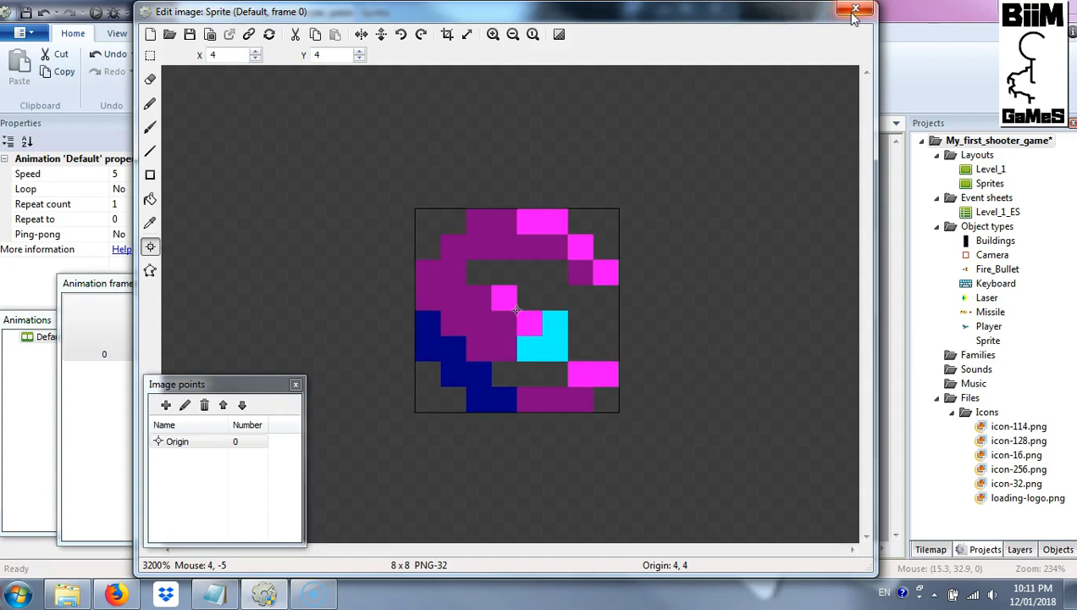
{"action": "left_click", "coordinate": [125, 174]}
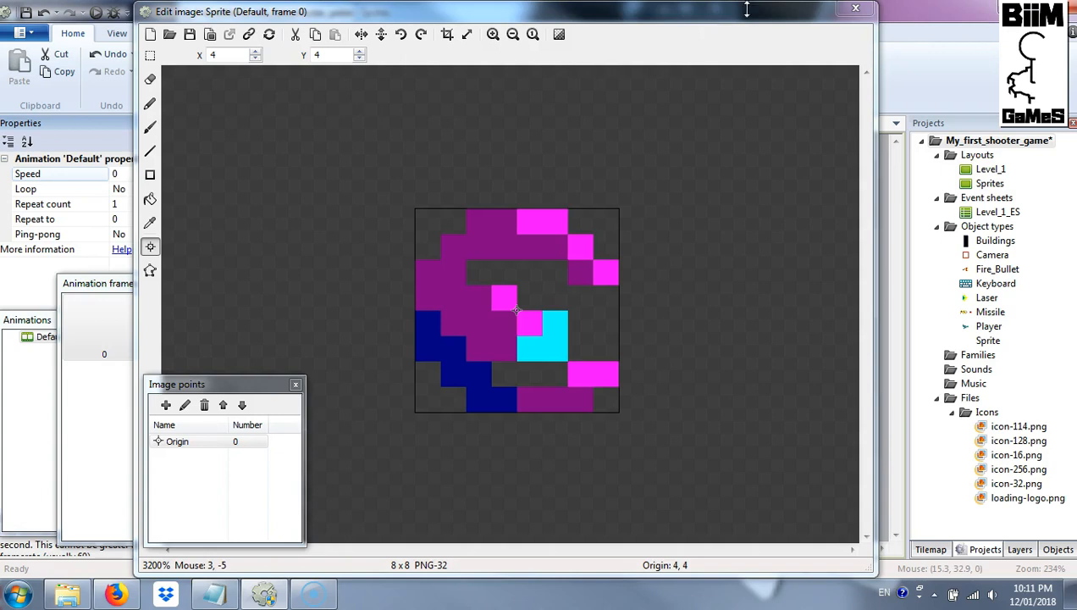
{"action": "left_click", "coordinate": [855, 8]}
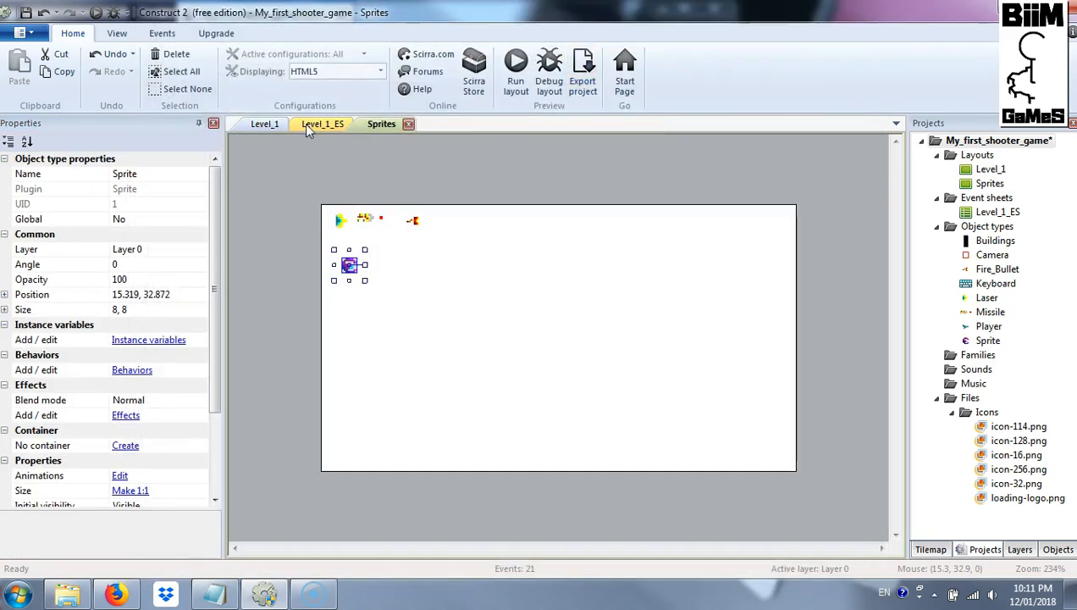
In Level_1_ES, enable and re-disable the Background group's first Every 0.01 seconds event, and collapse and re-expand the group
{"action": "left_click", "coordinate": [308, 126]}
{"action": "scroll", "coordinate": [387, 303], "scroll_direction": "down", "scroll_amount": 10}
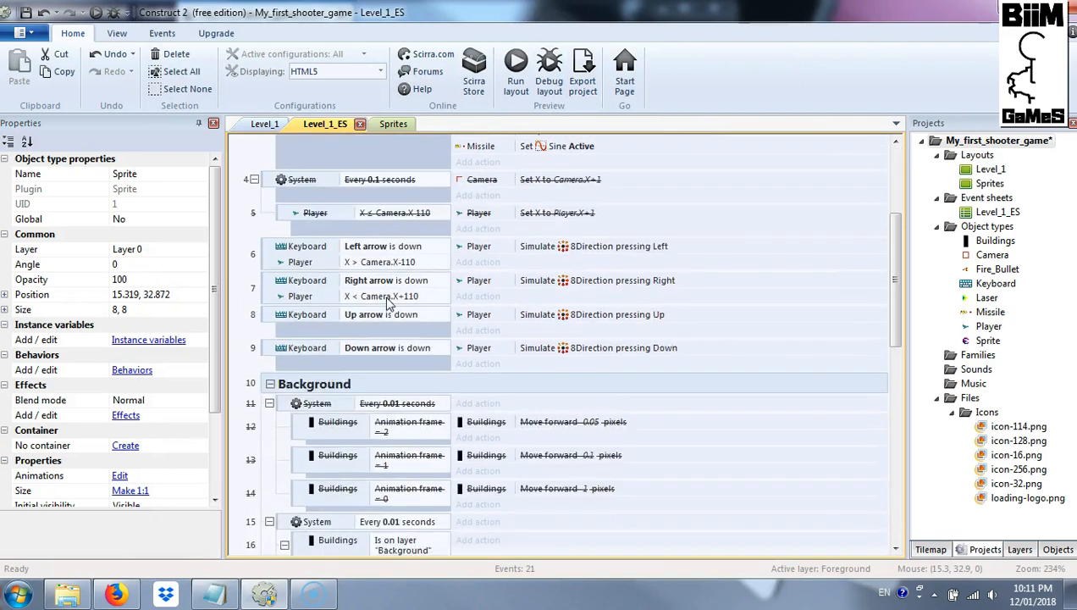
{"action": "scroll", "coordinate": [386, 305], "scroll_direction": "down", "scroll_amount": 3}
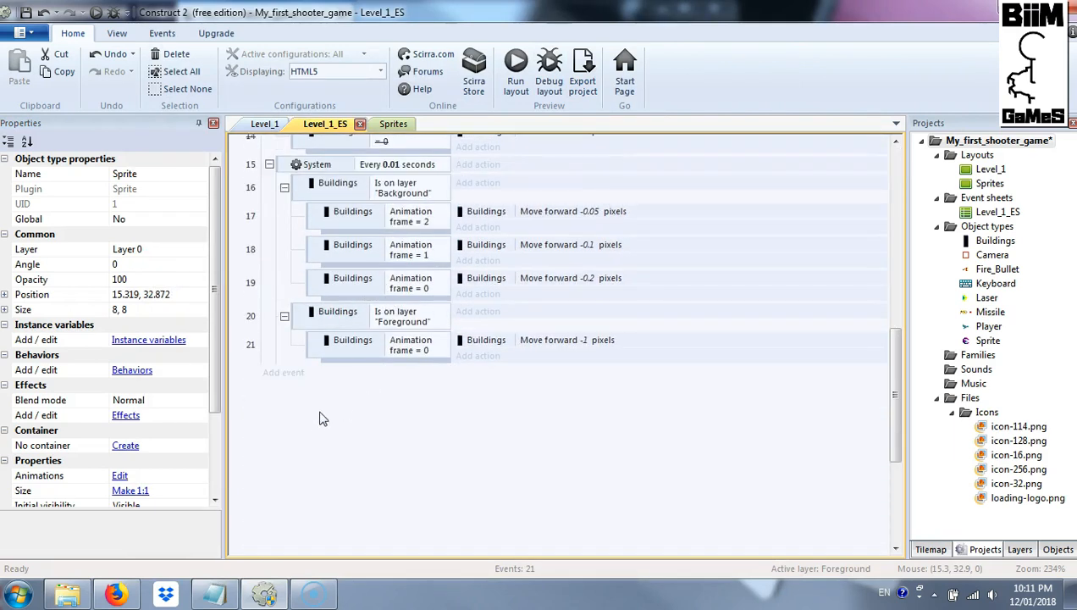
{"action": "scroll", "coordinate": [313, 421], "scroll_direction": "up", "scroll_amount": 4}
{"action": "scroll", "coordinate": [344, 407], "scroll_direction": "up", "scroll_amount": 2}
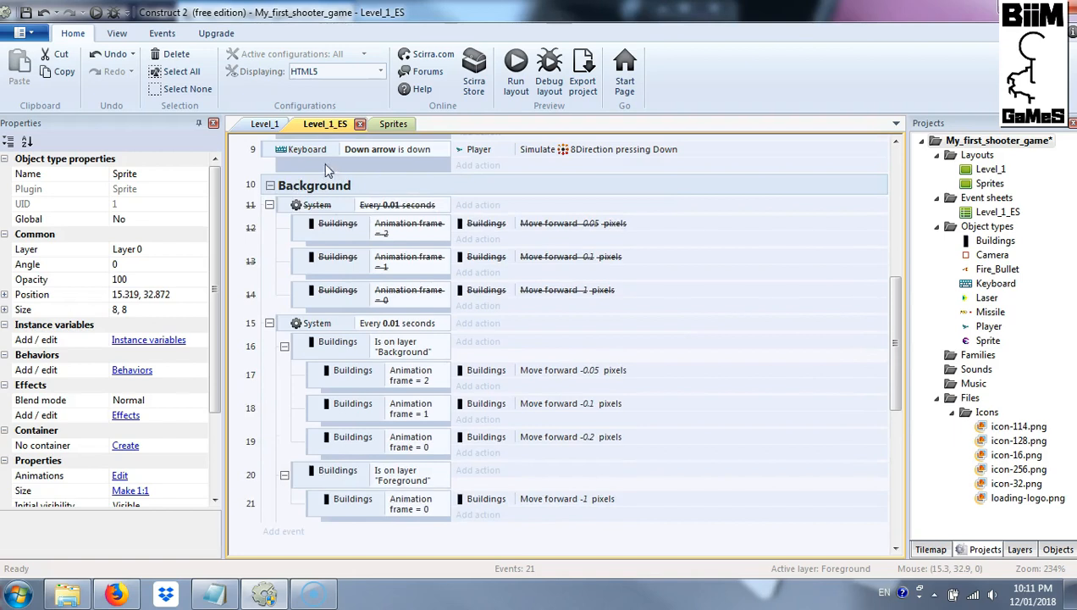
{"action": "left_click", "coordinate": [281, 205]}
{"action": "right_click", "coordinate": [280, 205]}
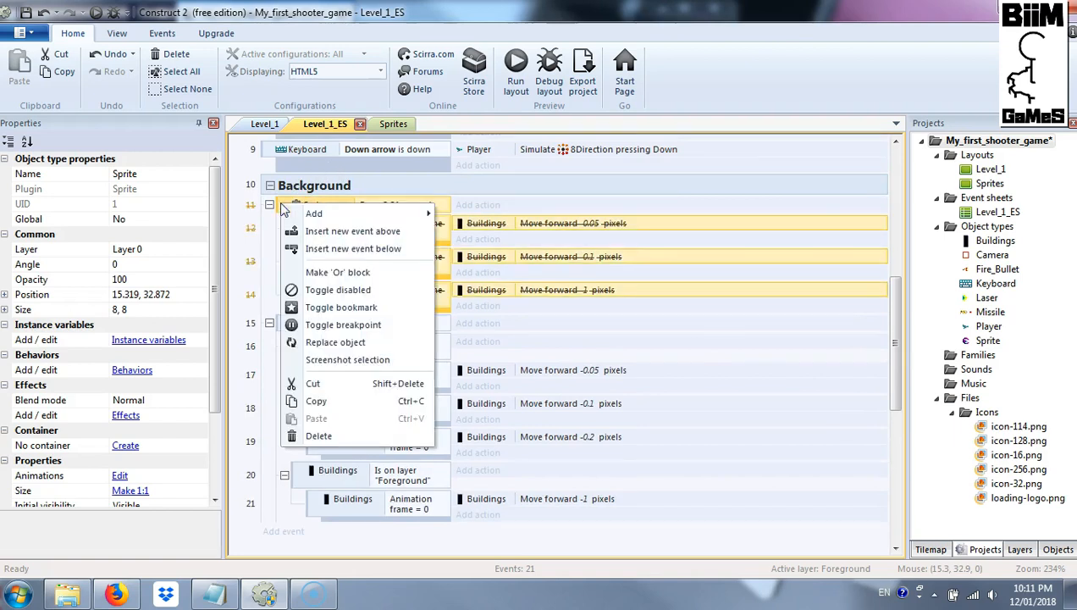
{"action": "left_click", "coordinate": [307, 280]}
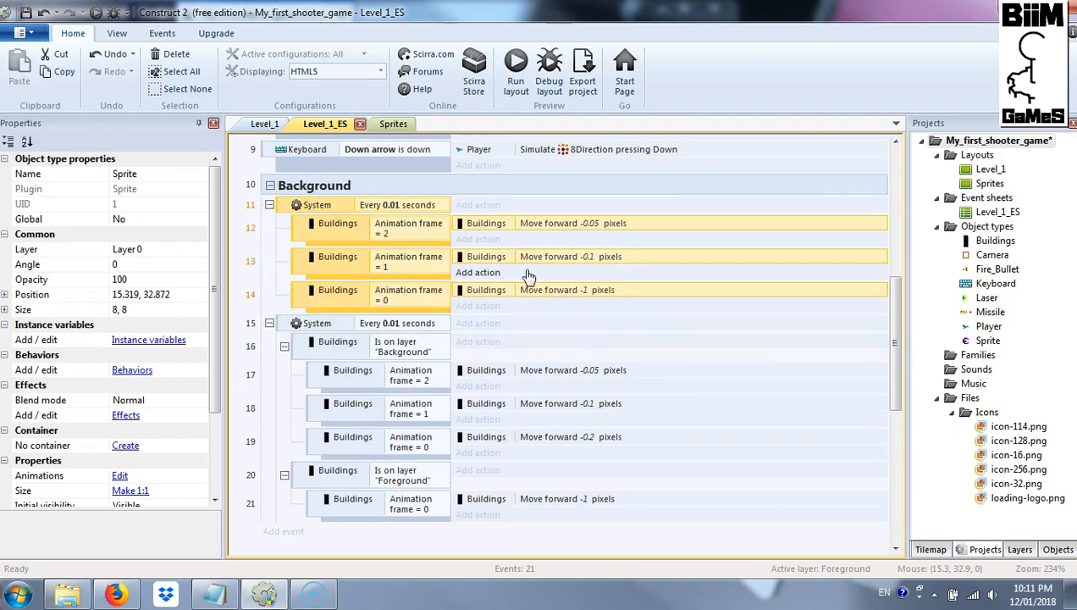
{"action": "right_click", "coordinate": [288, 210]}
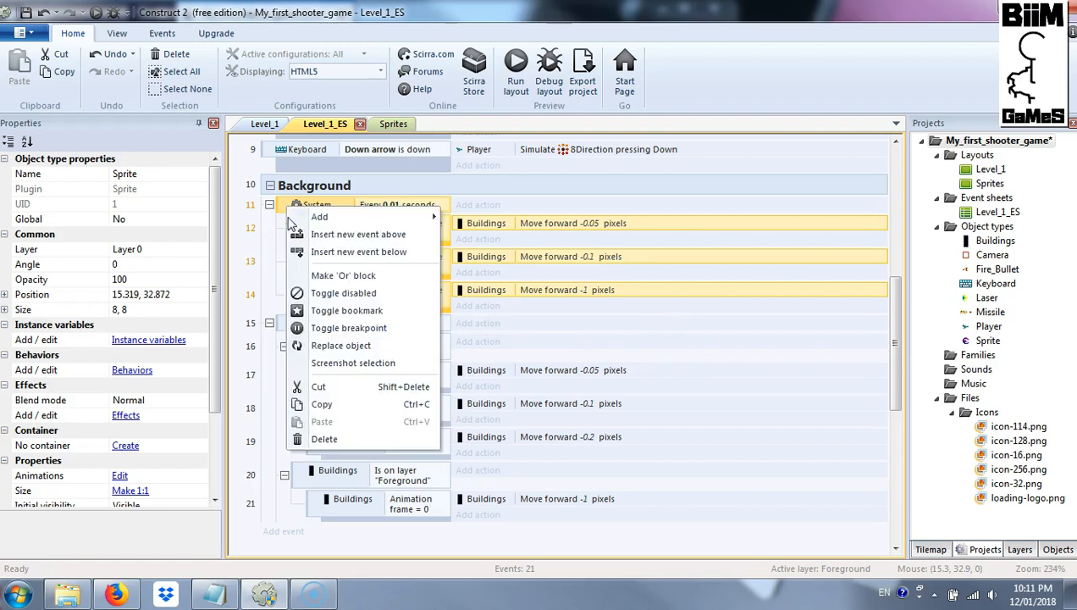
{"action": "left_click", "coordinate": [330, 293]}
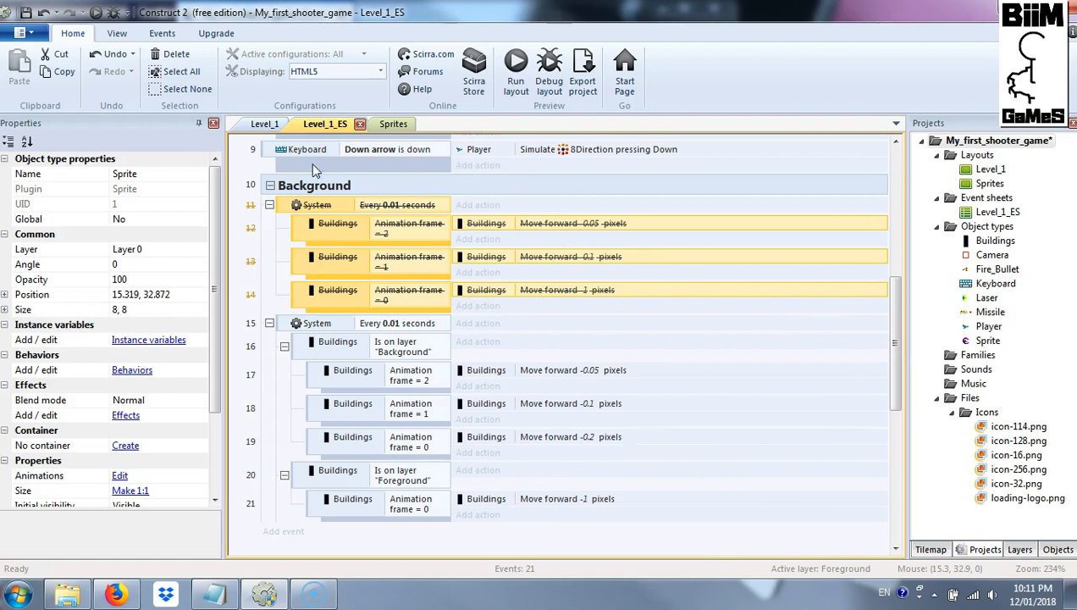
{"action": "left_click", "coordinate": [270, 186]}
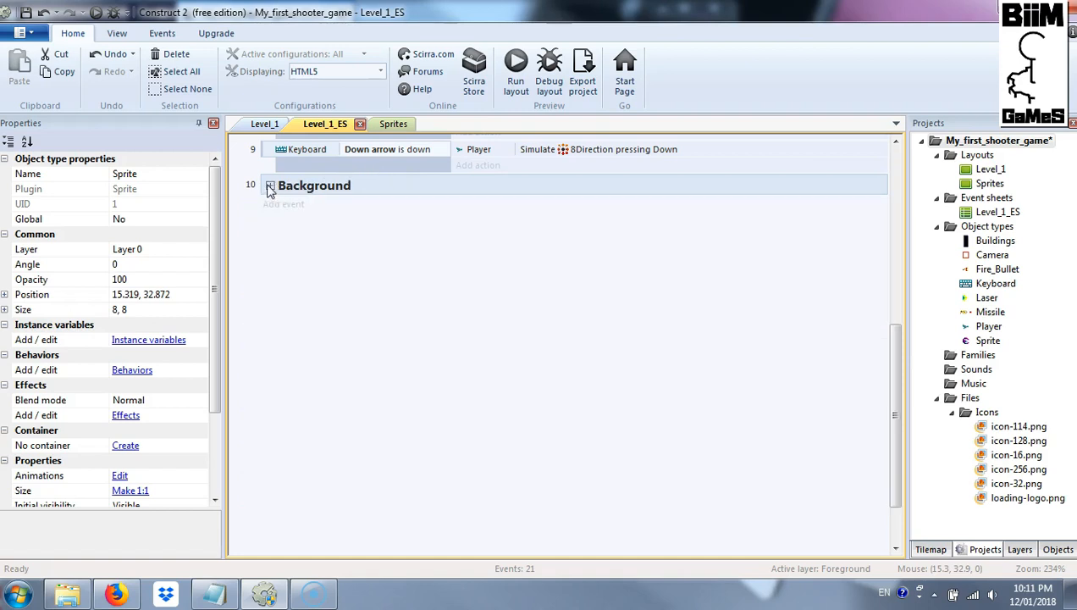
{"action": "left_click", "coordinate": [270, 186]}
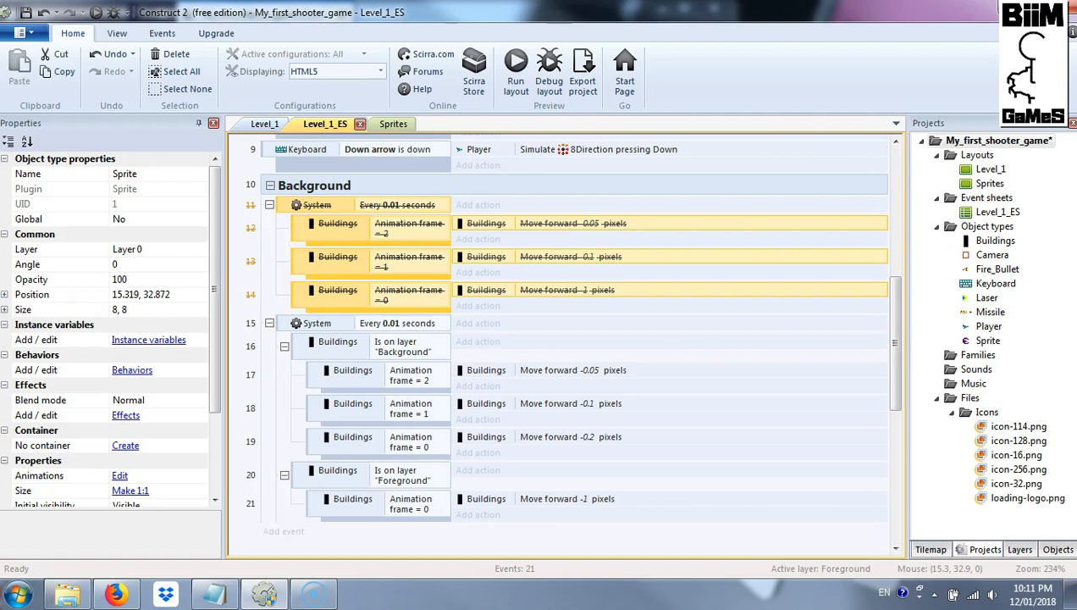
Add an event group named Enemies at the end of Level_1_ES and insert a blank sub-event inside it
{"action": "right_click", "coordinate": [295, 548]}
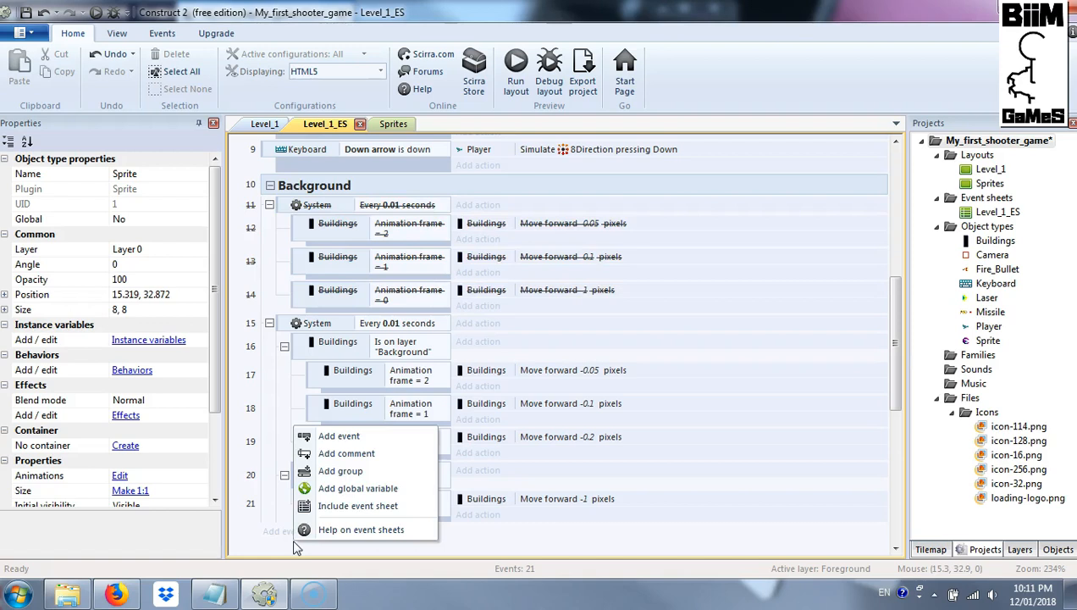
{"action": "left_click", "coordinate": [329, 476]}
{"action": "type", "text": "Enemies"}
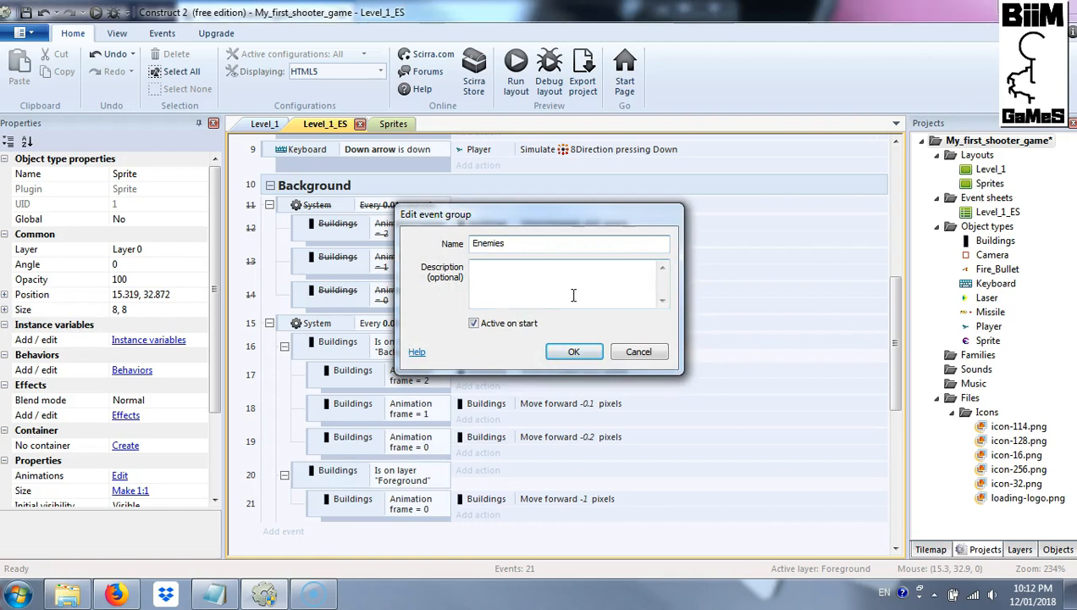
{"action": "key", "text": "Return"}
{"action": "scroll", "coordinate": [432, 336], "scroll_direction": "down", "scroll_amount": 1}
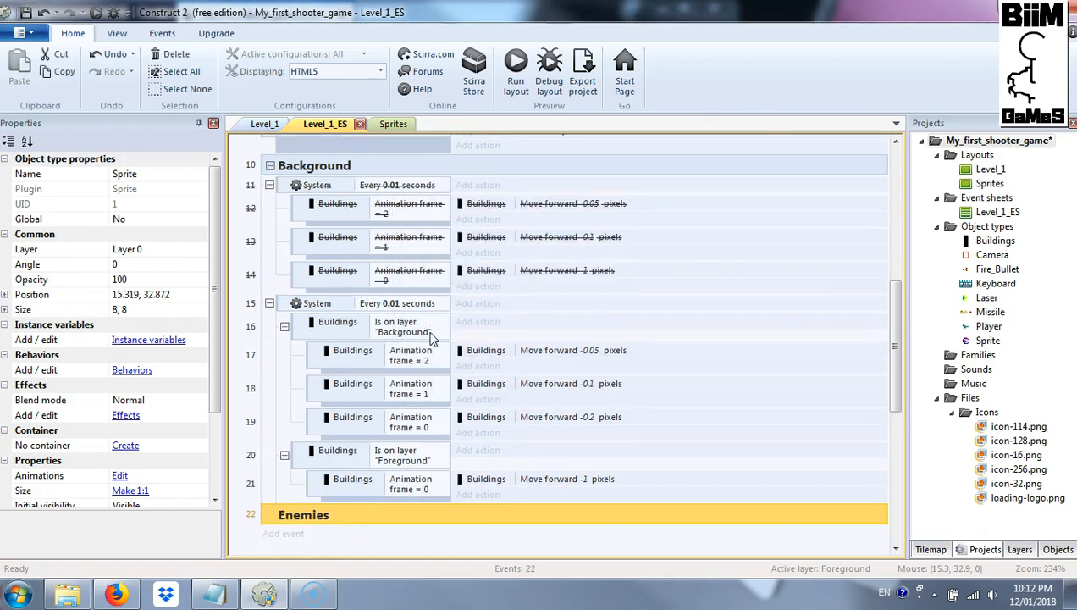
{"action": "key", "text": "b"}
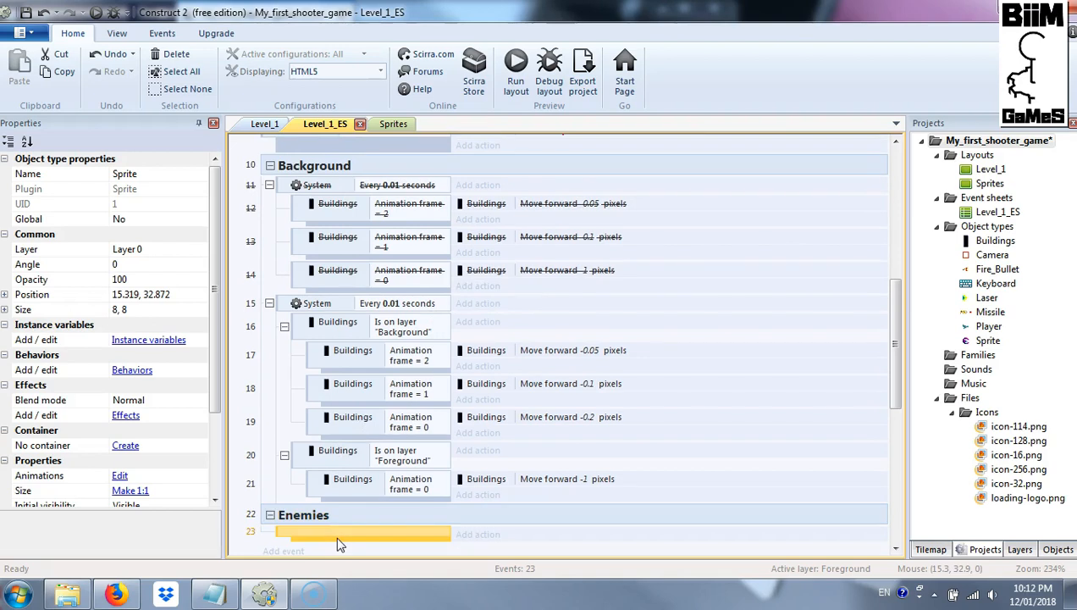
{"action": "scroll", "coordinate": [322, 452], "scroll_direction": "down", "scroll_amount": 2}
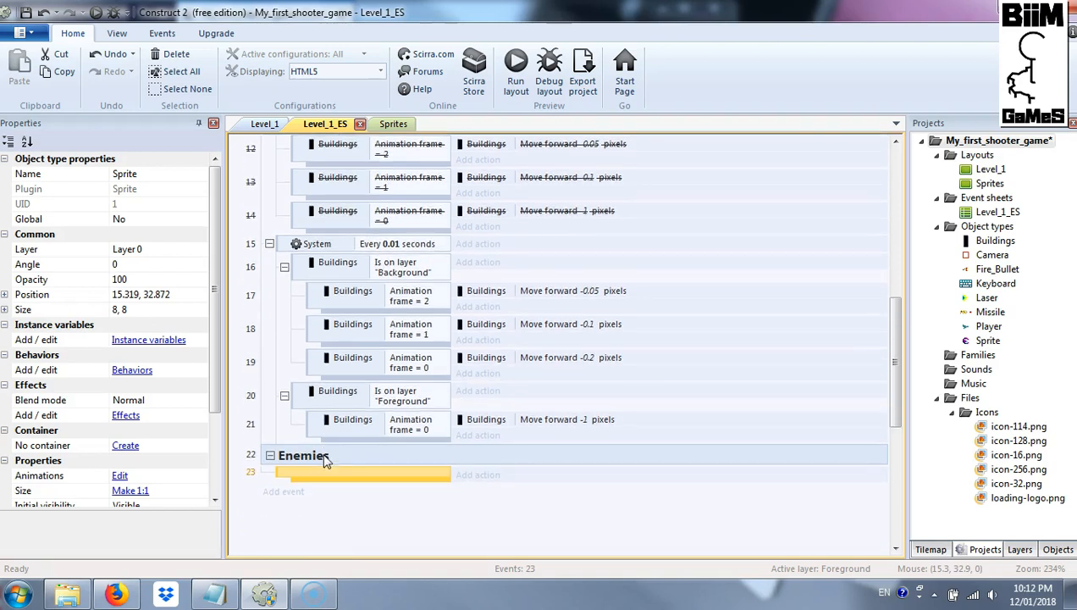
{"action": "scroll", "coordinate": [326, 462], "scroll_direction": "down", "scroll_amount": 1}
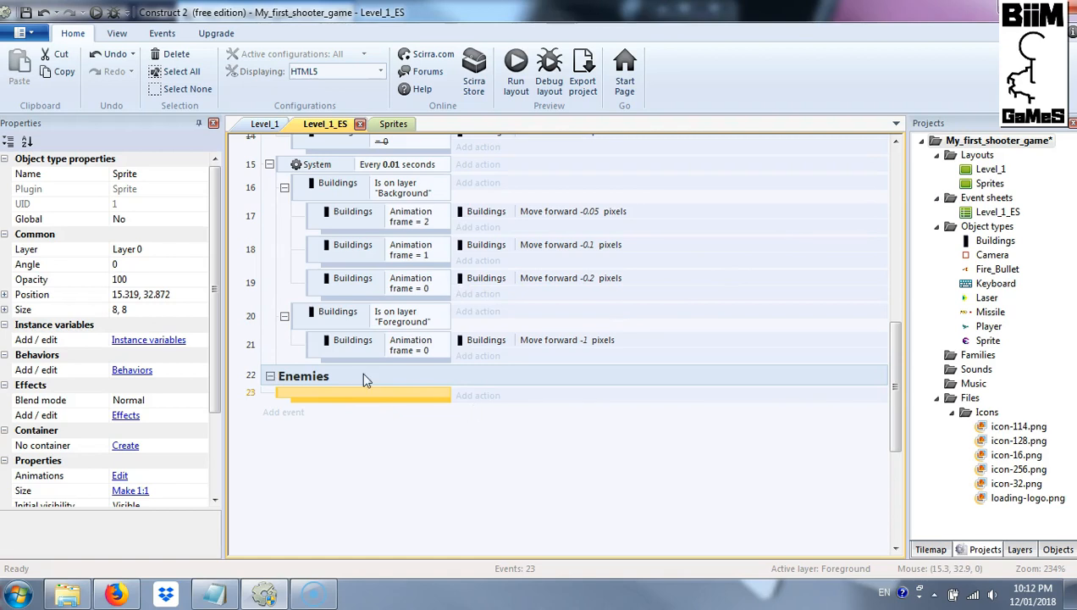
Collapse the Background event group in the event sheet
{"action": "scroll", "coordinate": [400, 441], "scroll_direction": "up", "scroll_amount": 2}
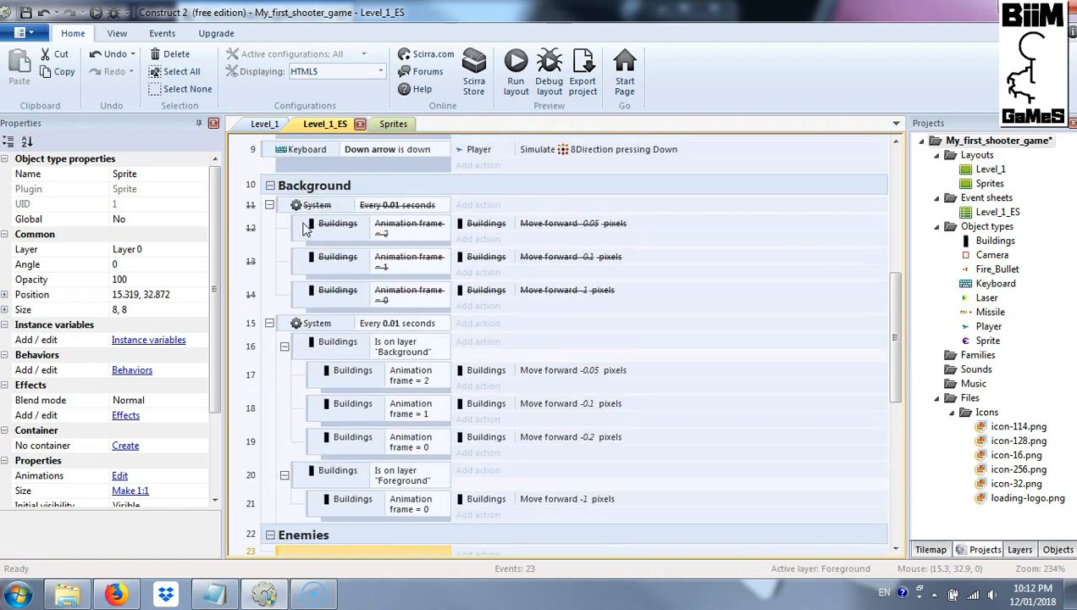
{"action": "left_click", "coordinate": [269, 187]}
{"action": "scroll", "coordinate": [438, 377], "scroll_direction": "up", "scroll_amount": 1}
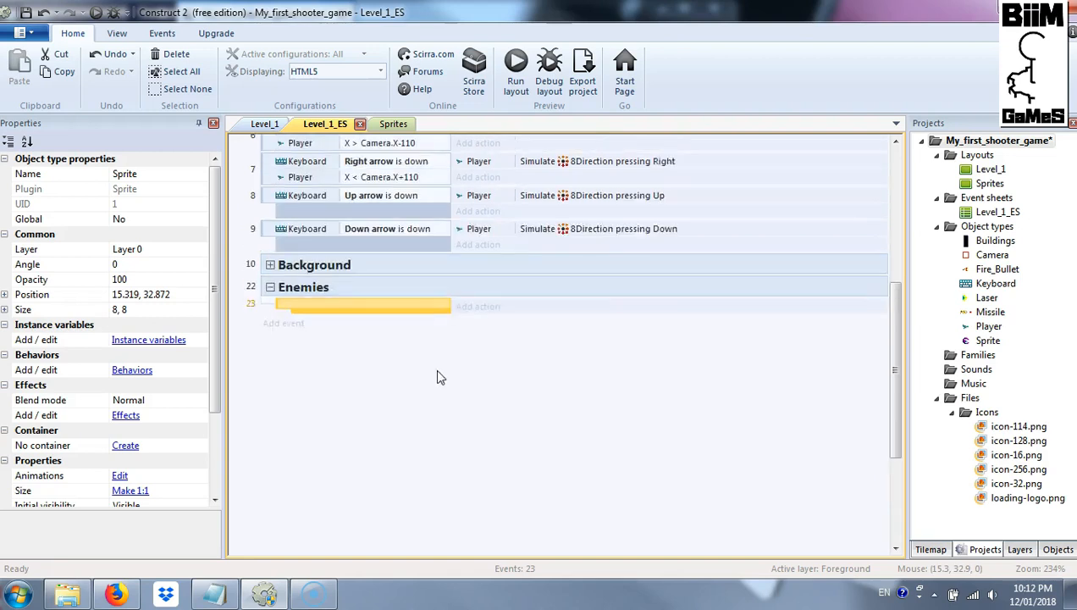
{"action": "scroll", "coordinate": [438, 377], "scroll_direction": "up", "scroll_amount": 4}
{"action": "scroll", "coordinate": [437, 377], "scroll_direction": "down", "scroll_amount": 3}
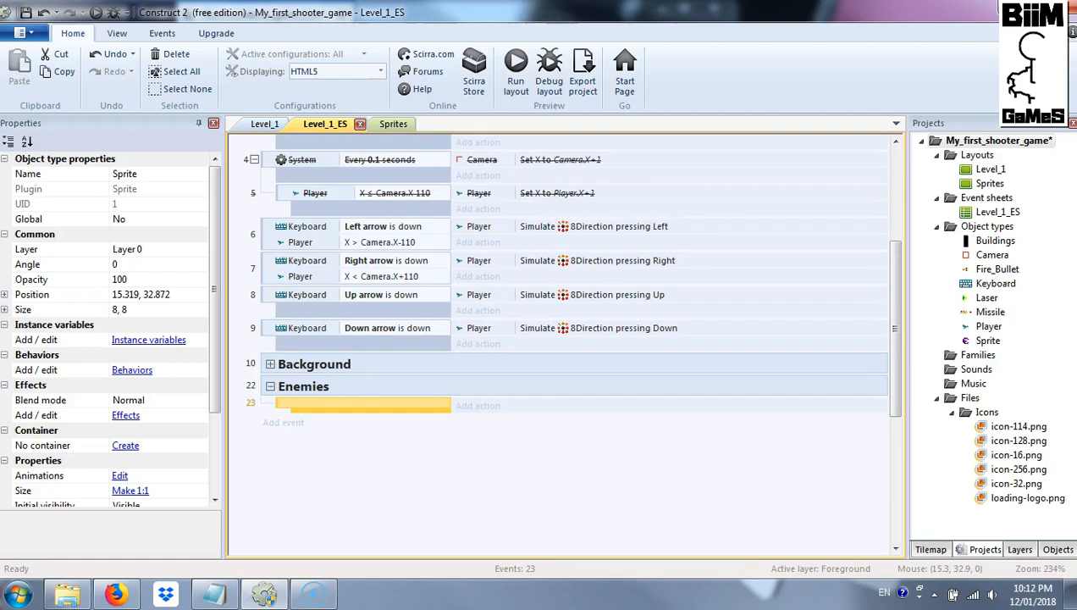
Rename the Sprite object type to Enemy_01 in the project
{"action": "right_click", "coordinate": [989, 333]}
{"action": "left_click", "coordinate": [1012, 447]}
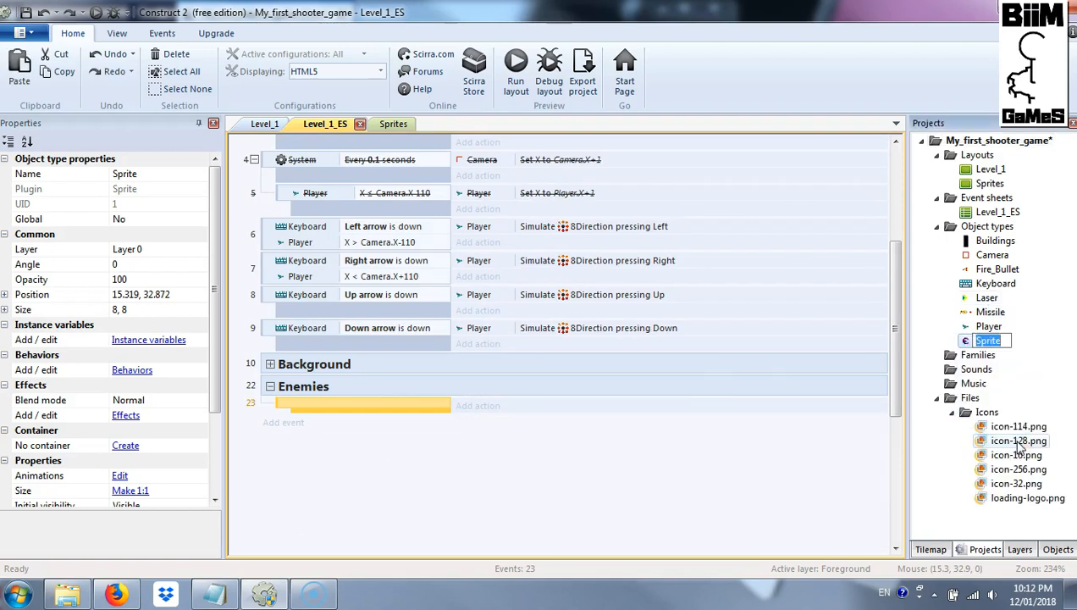
{"action": "type", "text": "Enemy"}
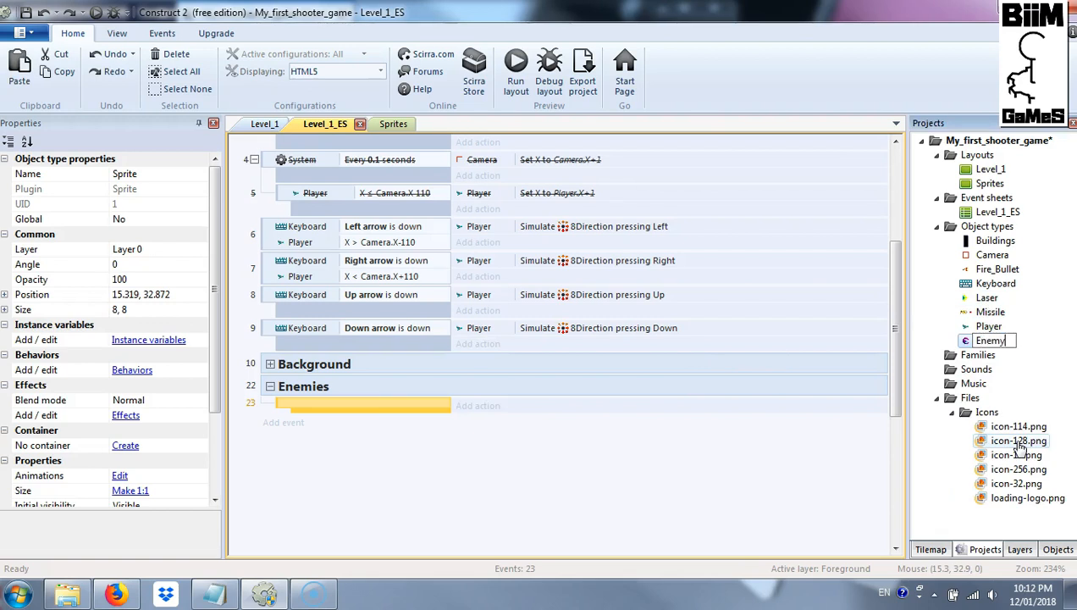
{"action": "type", "text": "_01"}
{"action": "key", "text": "Return"}
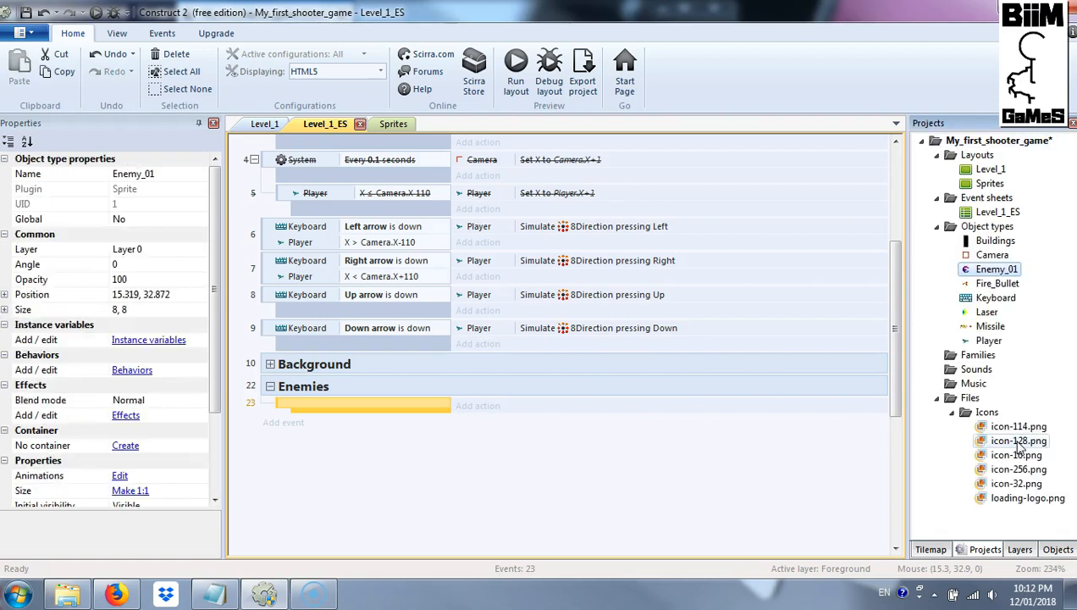
Give the blank event in the Enemies group the condition Enemy_01 On created
{"action": "double_click", "coordinate": [335, 406]}
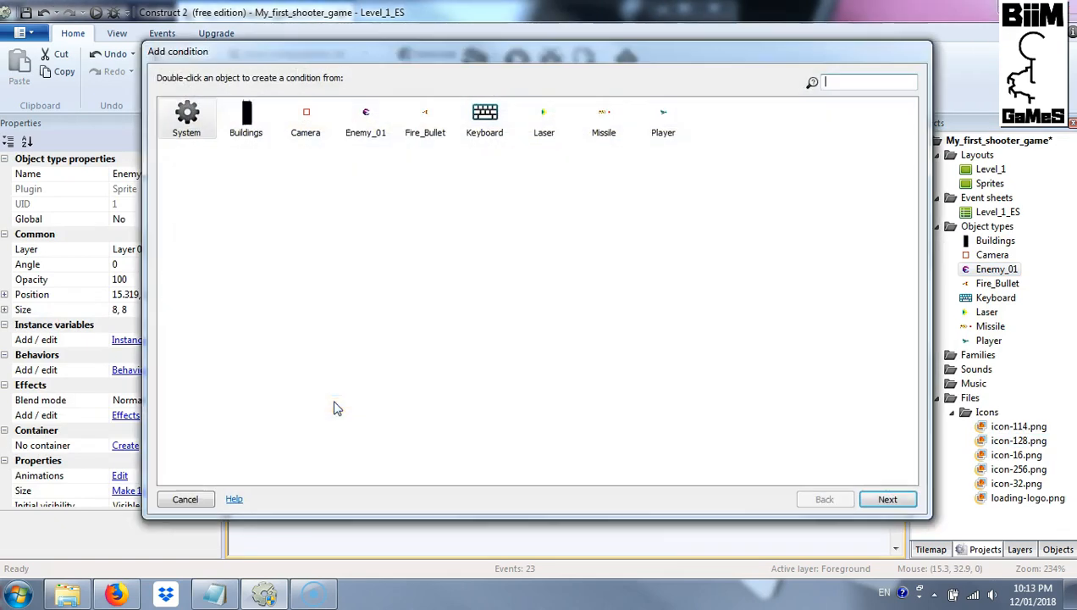
{"action": "left_click", "coordinate": [365, 109]}
{"action": "double_click", "coordinate": [365, 108]}
{"action": "type", "text": "o"}
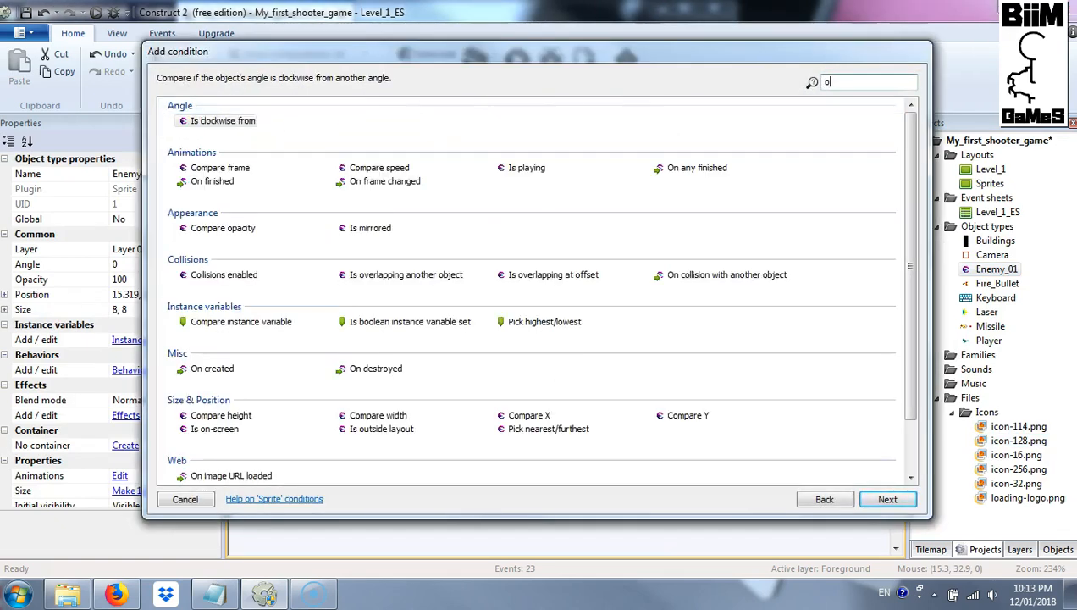
{"action": "type", "text": "n cre"}
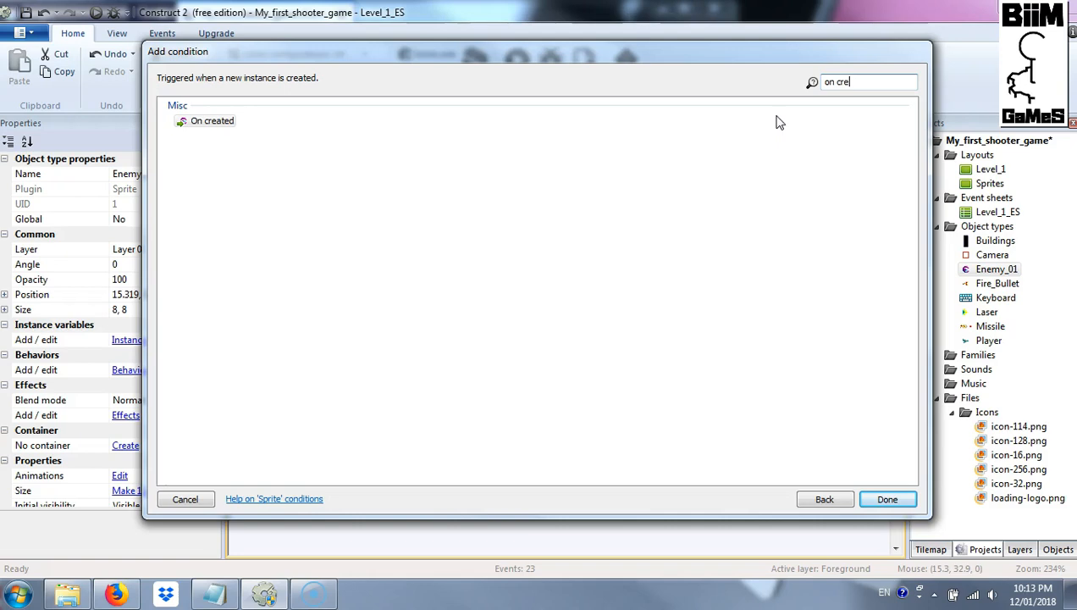
{"action": "double_click", "coordinate": [212, 122]}
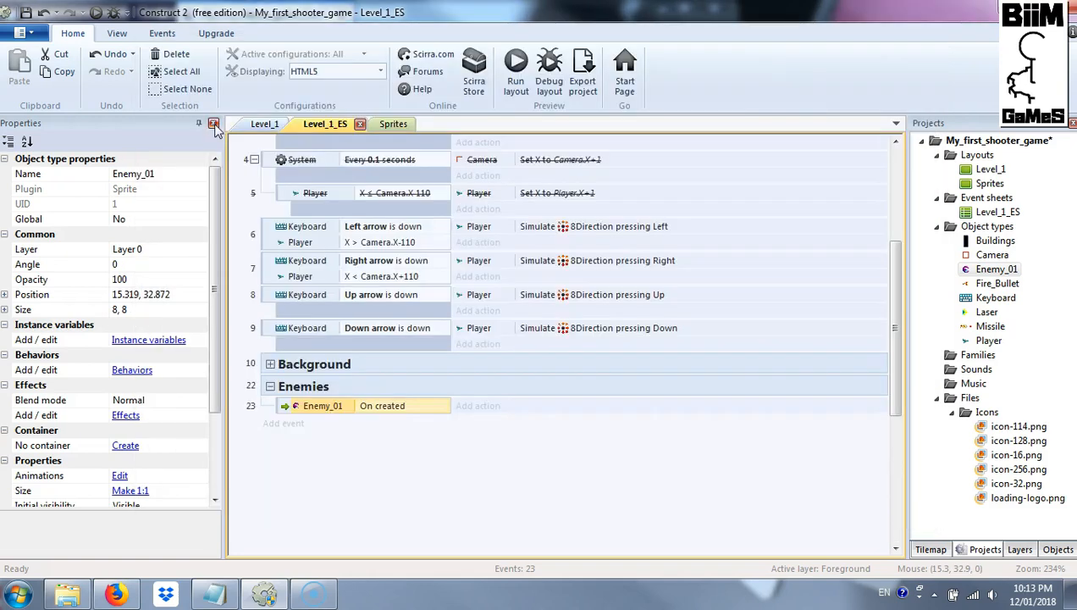
Add an Enemy_01 Set mirrored action with the state Mirrored to the On created event
{"action": "left_click", "coordinate": [475, 410]}
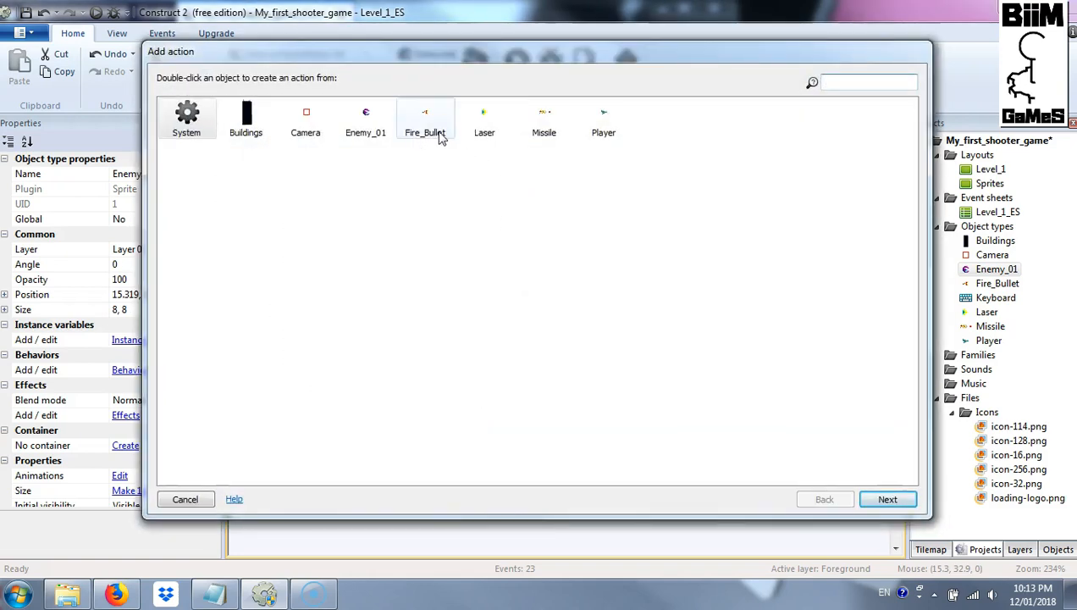
{"action": "double_click", "coordinate": [366, 124]}
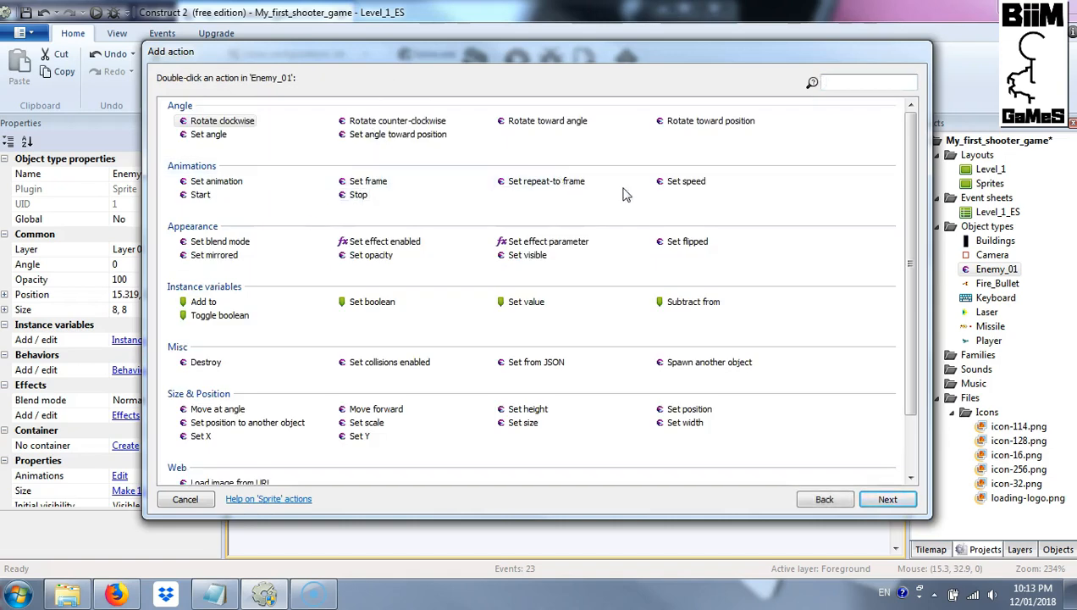
{"action": "type", "text": "mirr"}
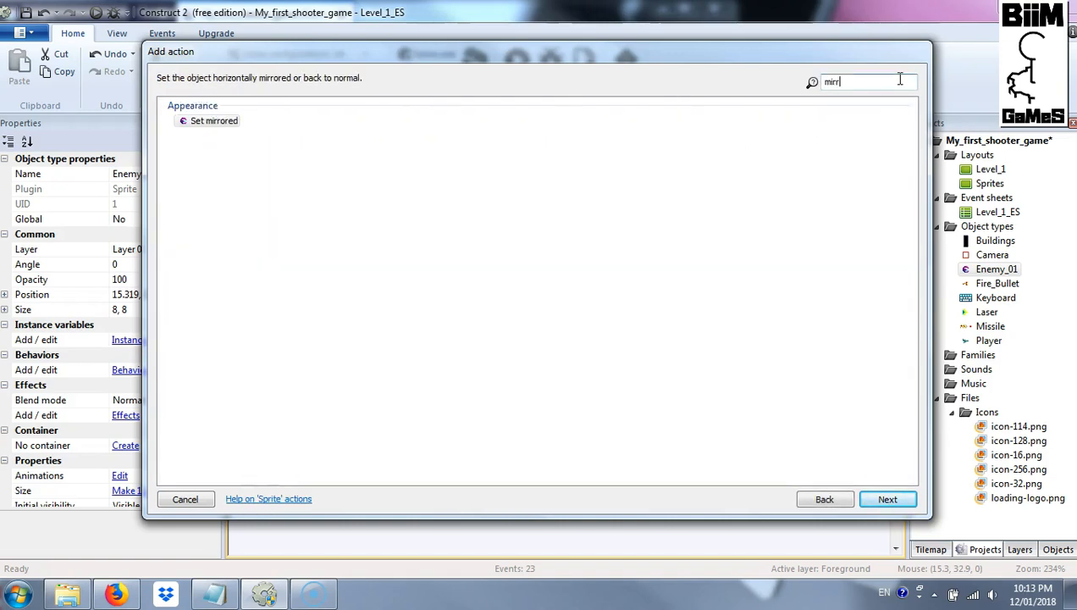
{"action": "double_click", "coordinate": [182, 120]}
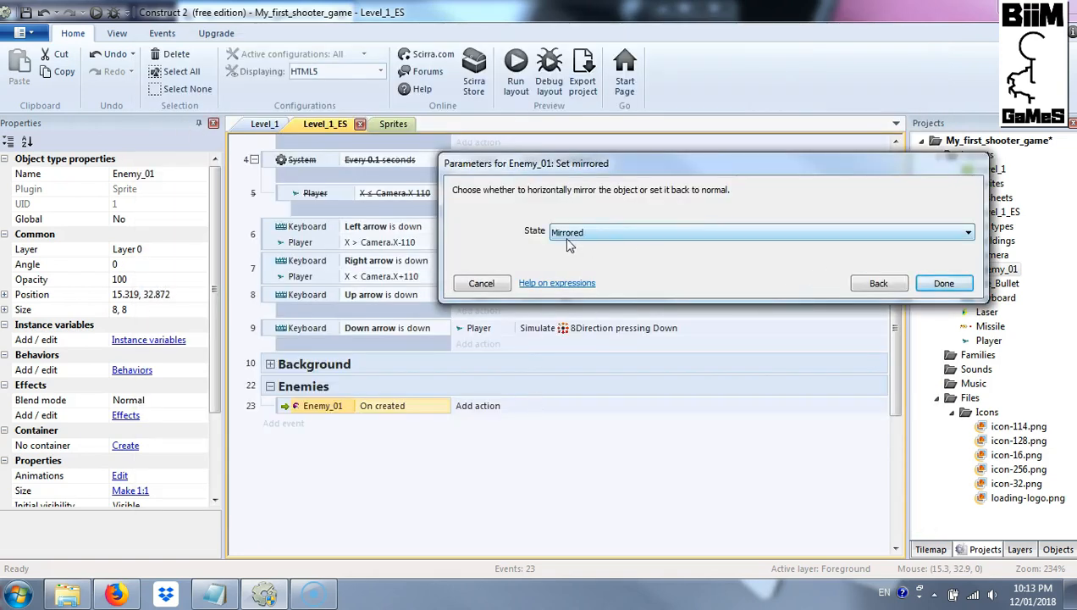
{"action": "left_click", "coordinate": [945, 284]}
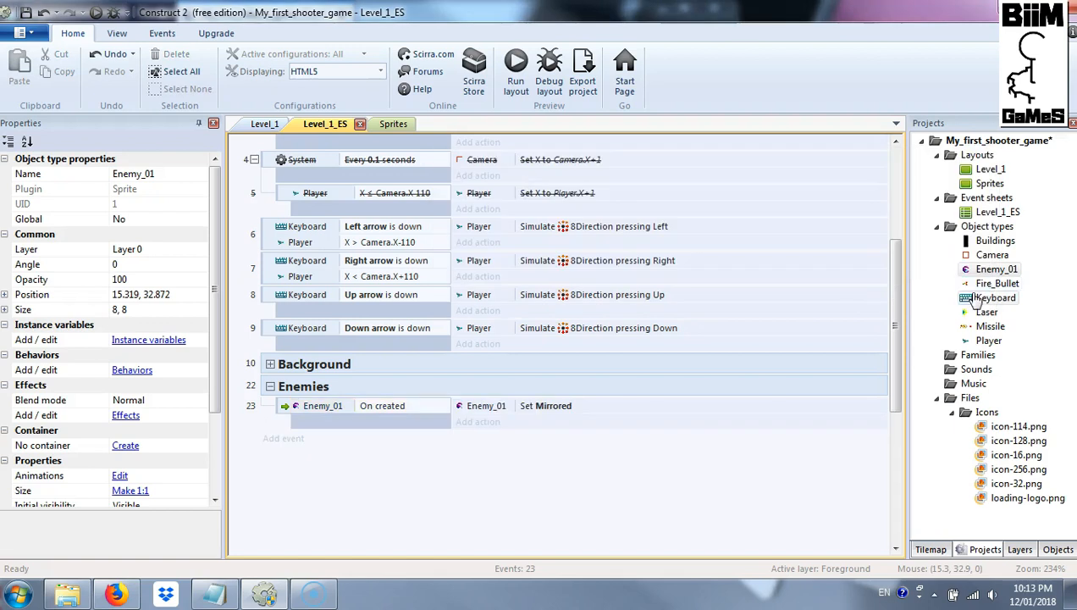
Inspect the Enemy_01 image at high magnification in the image editor, and close the editor
{"action": "double_click", "coordinate": [987, 271]}
{"action": "left_click", "coordinate": [493, 36]}
{"action": "left_click", "coordinate": [492, 36]}
{"action": "left_click", "coordinate": [492, 35]}
{"action": "left_click", "coordinate": [492, 35]}
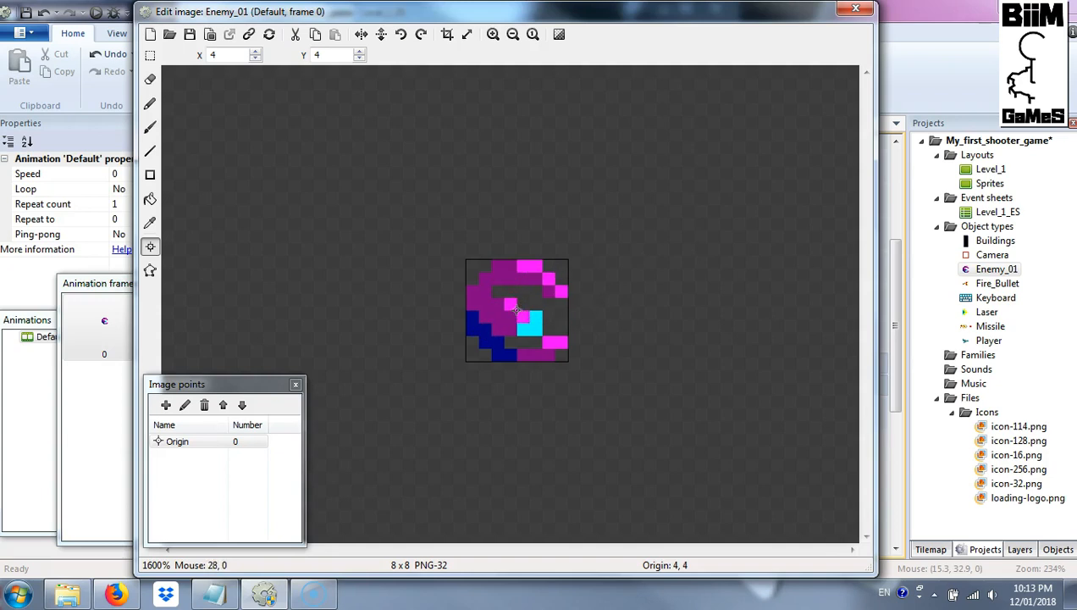
{"action": "left_click", "coordinate": [855, 11]}
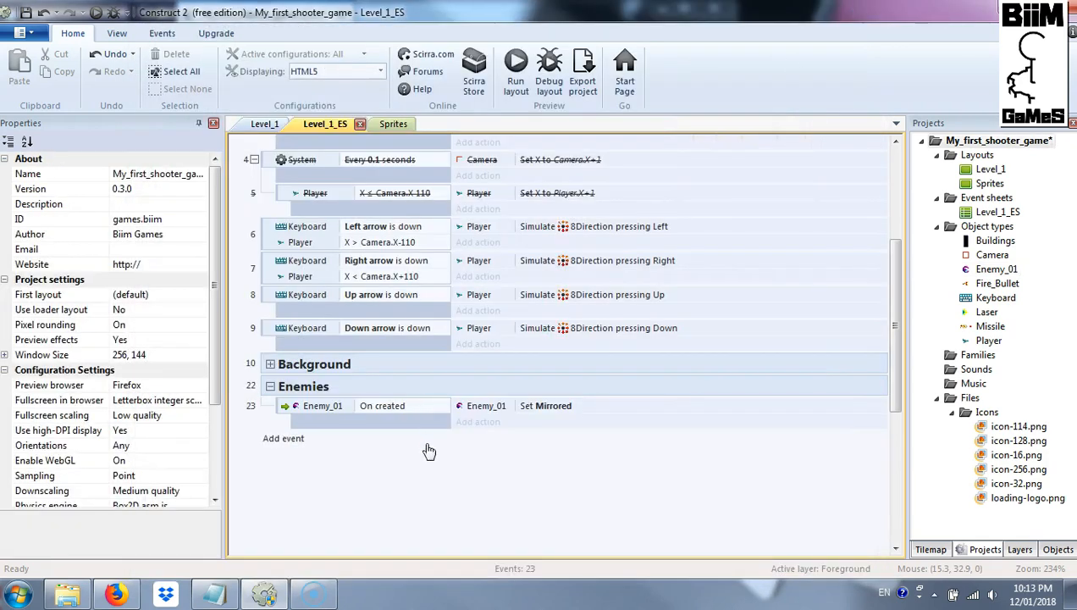
Add the Destroy outside layout and Bullet behaviors to Enemy_01
{"action": "left_click", "coordinate": [996, 268]}
{"action": "left_click", "coordinate": [138, 371]}
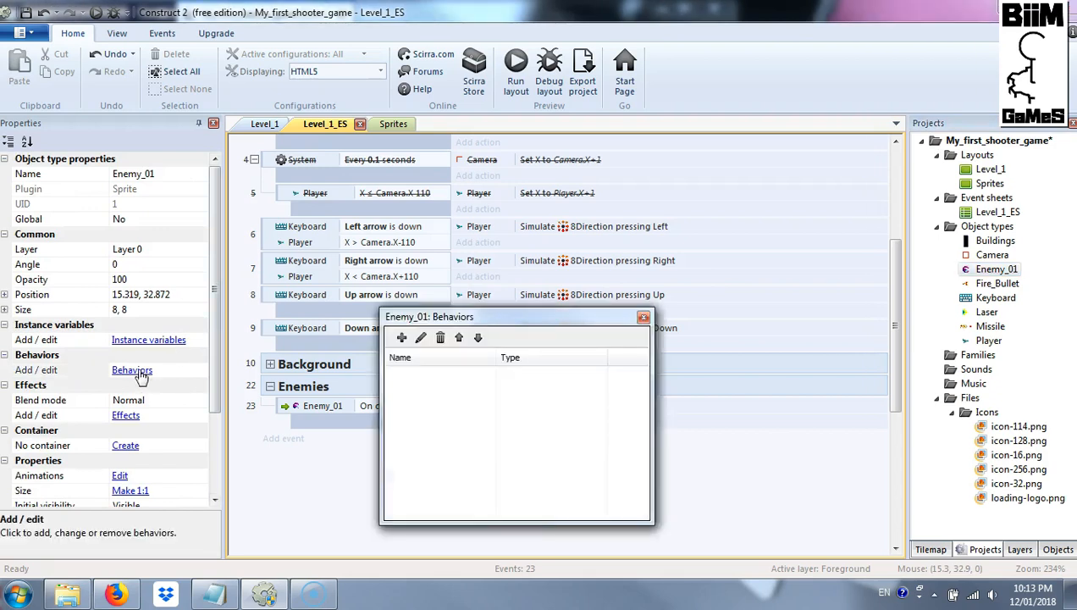
{"action": "left_click", "coordinate": [402, 337]}
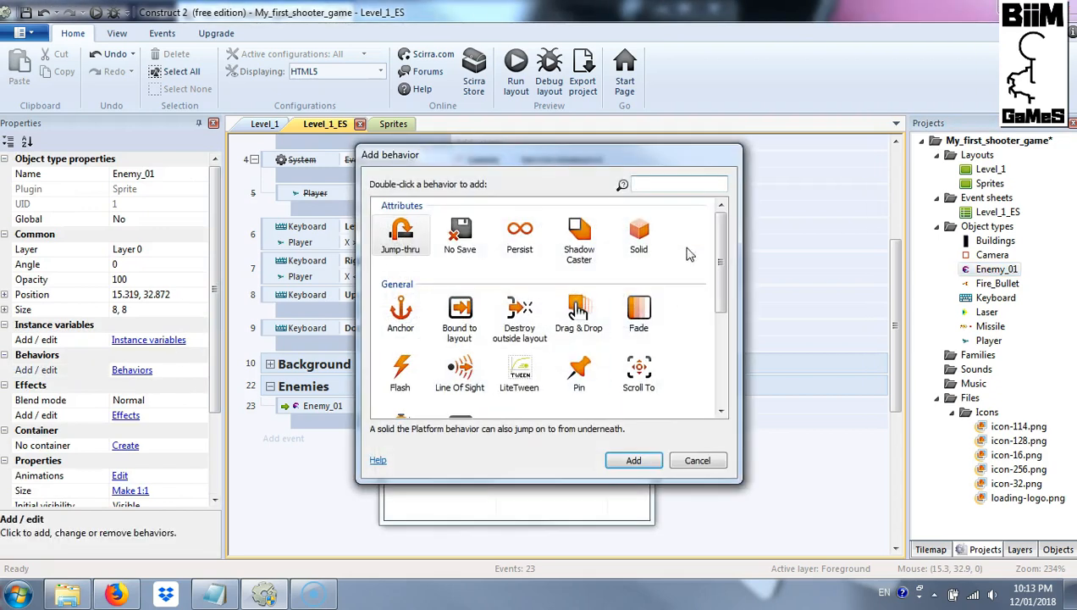
{"action": "double_click", "coordinate": [520, 310]}
{"action": "left_click", "coordinate": [402, 337]}
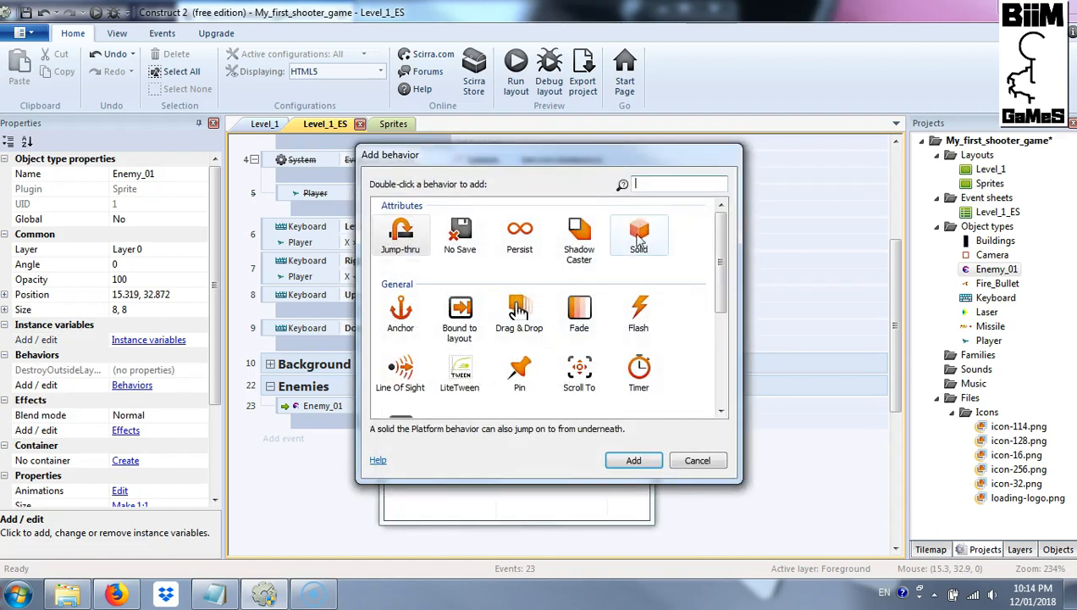
{"action": "type", "text": "bull"}
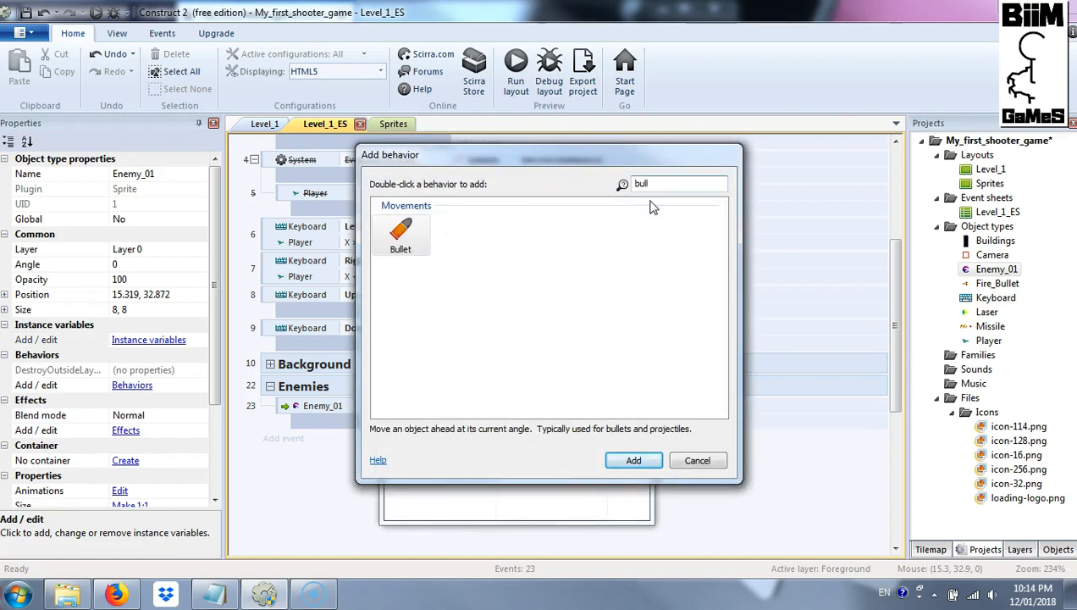
{"action": "double_click", "coordinate": [401, 234]}
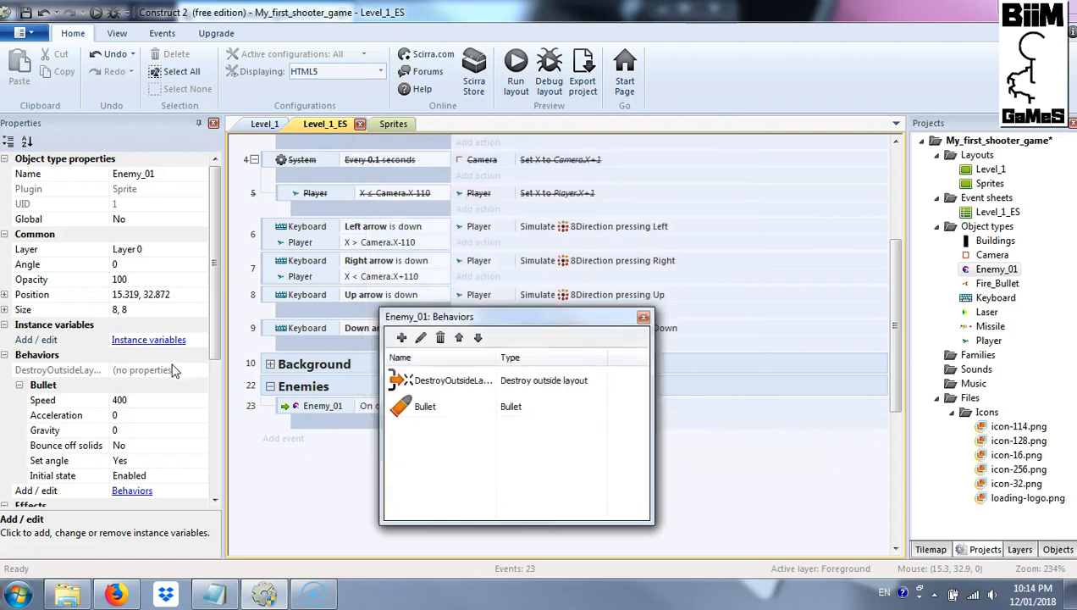
Set Enemy_01's Bullet speed to 50 and its Set angle option to No
{"action": "left_click", "coordinate": [161, 398]}
{"action": "type", "text": "50"}
{"action": "left_click", "coordinate": [178, 462]}
{"action": "left_click", "coordinate": [199, 460]}
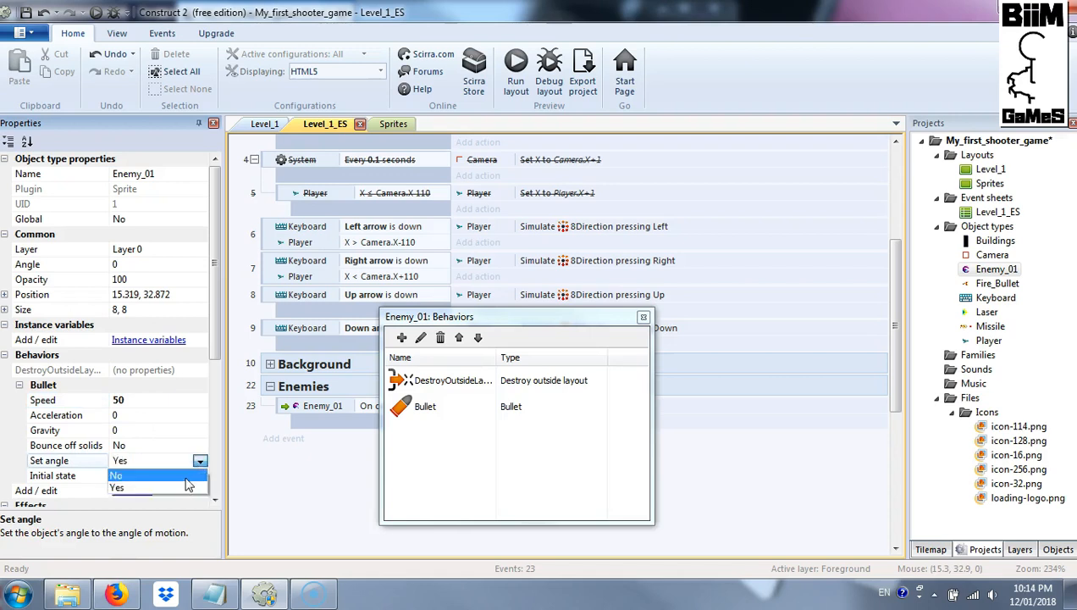
{"action": "left_click", "coordinate": [186, 477]}
Add the Sine behavior to Enemy_01
{"action": "left_click", "coordinate": [401, 337]}
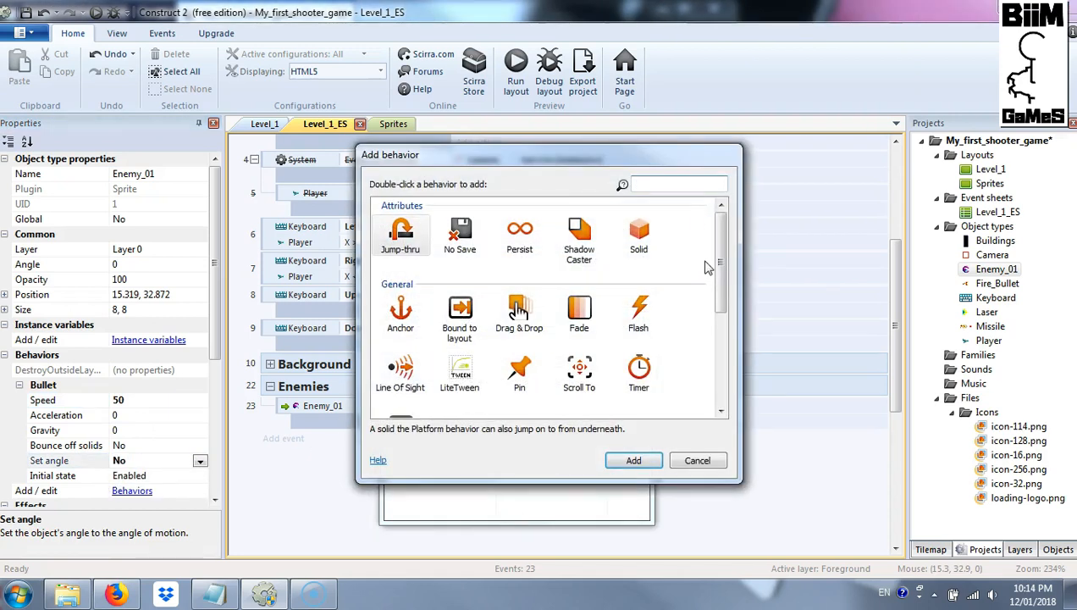
{"action": "type", "text": "sibne"}
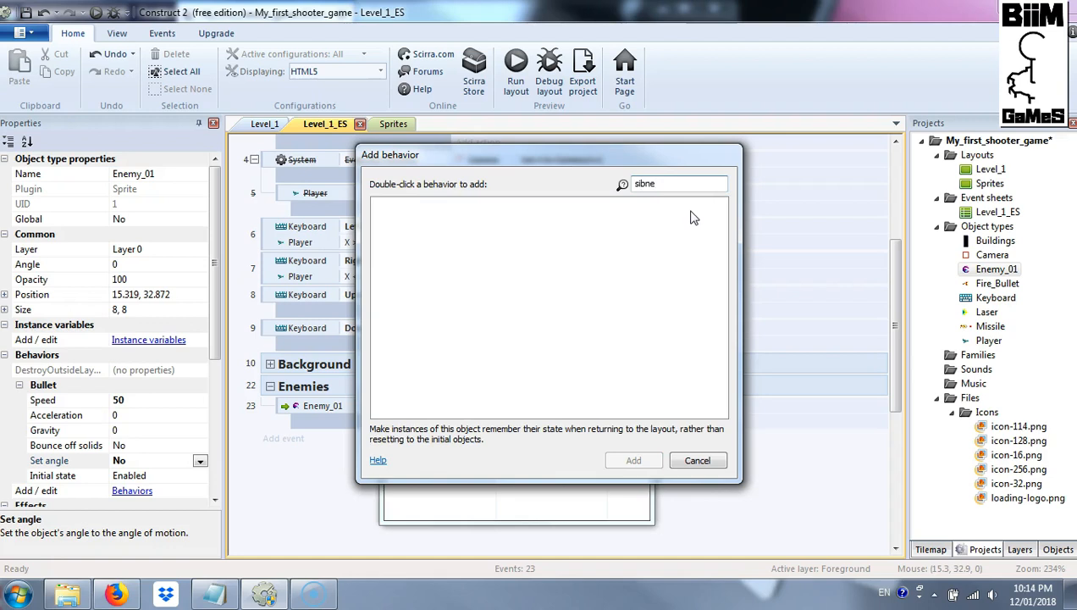
{"action": "key", "text": "BackSpace"}
{"action": "key", "text": "BackSpace"}
{"action": "key", "text": "BackSpace"}
{"action": "type", "text": "ne"}
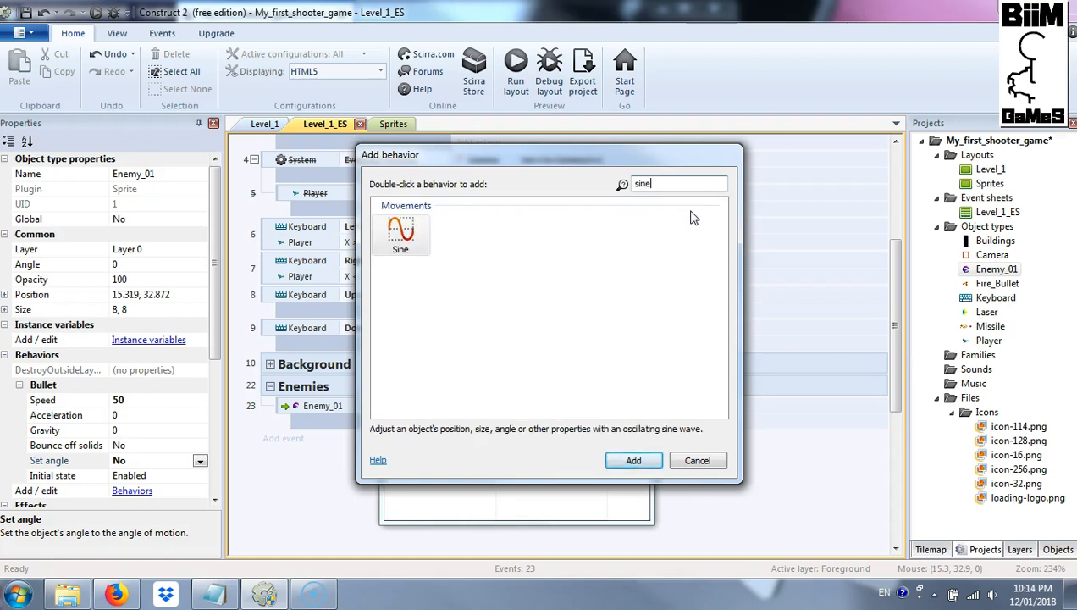
{"action": "left_click", "coordinate": [398, 239]}
{"action": "left_click", "coordinate": [642, 460]}
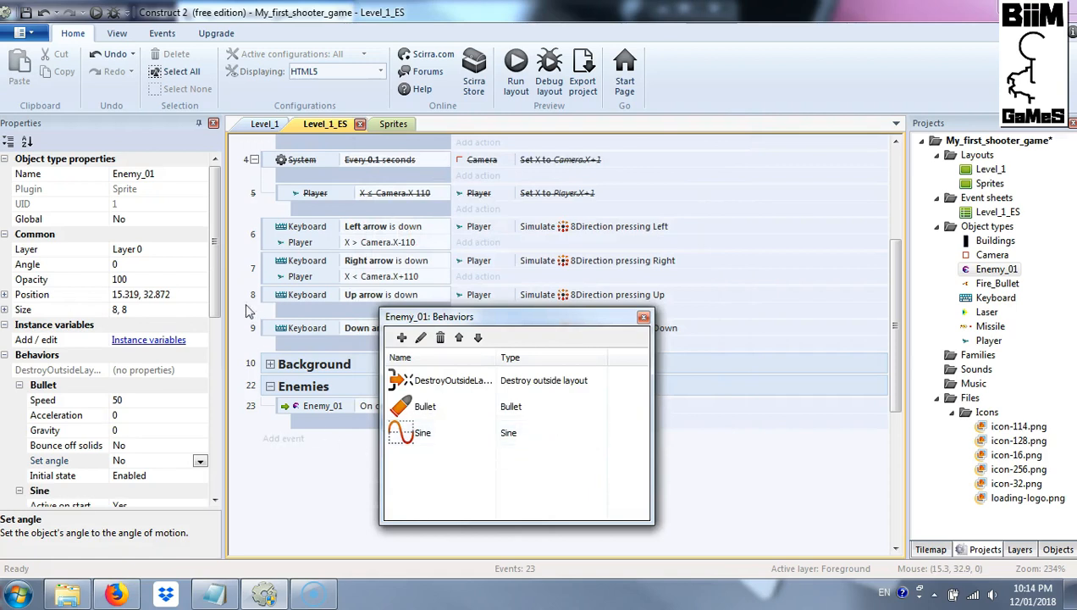
Set Enemy_01's Sine movement to Vertical and its magnitude to 20, and close the behaviors dialog
{"action": "scroll", "coordinate": [218, 292], "scroll_direction": "down", "scroll_amount": 1}
{"action": "scroll", "coordinate": [218, 292], "scroll_direction": "down", "scroll_amount": 4}
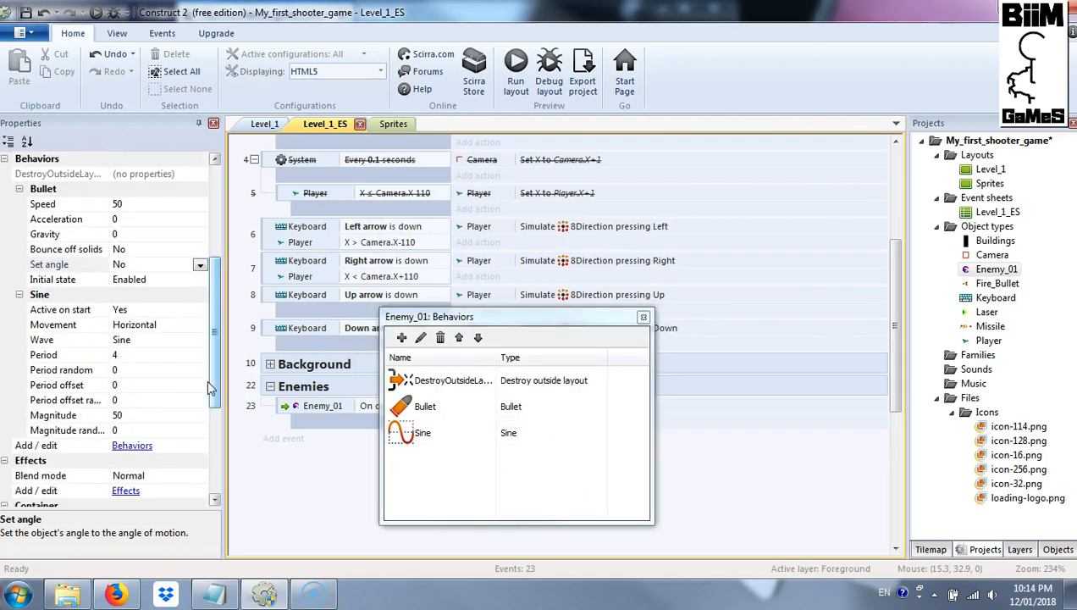
{"action": "left_click", "coordinate": [176, 326]}
{"action": "left_click", "coordinate": [200, 325]}
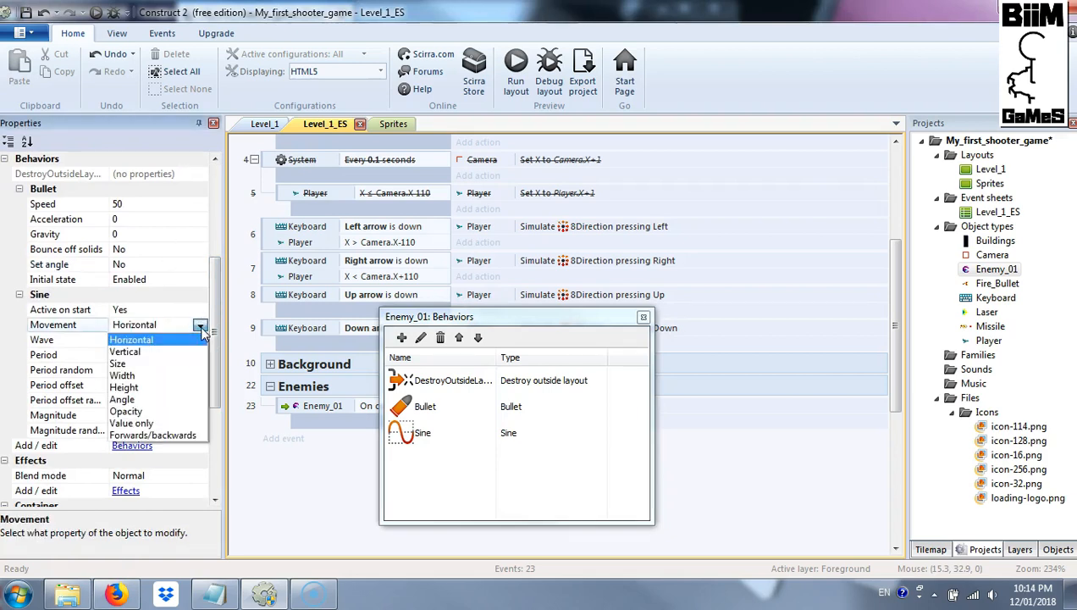
{"action": "left_click", "coordinate": [191, 351]}
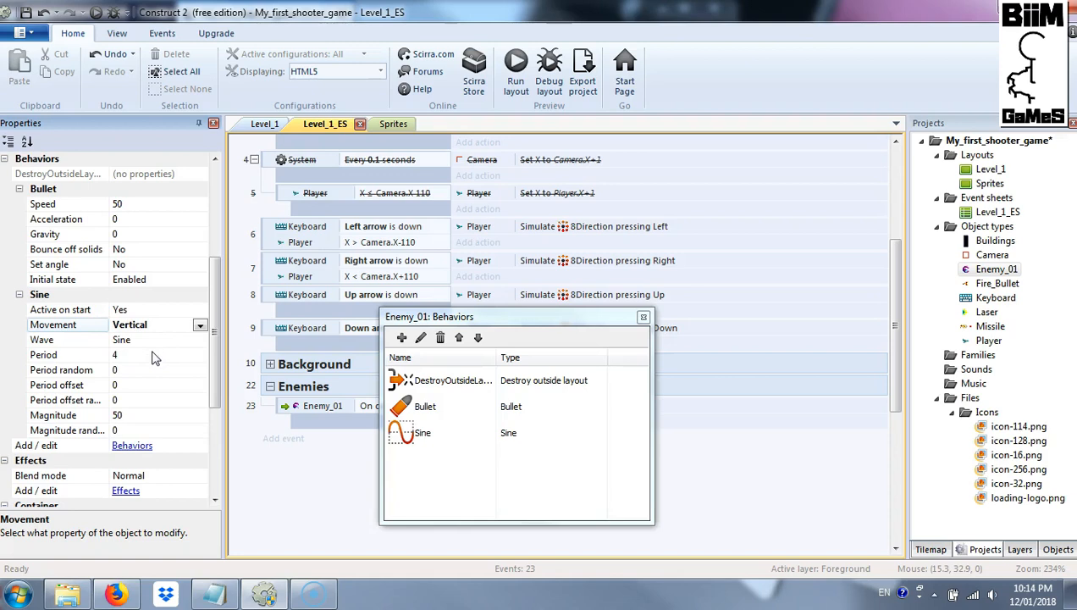
{"action": "left_click", "coordinate": [143, 420]}
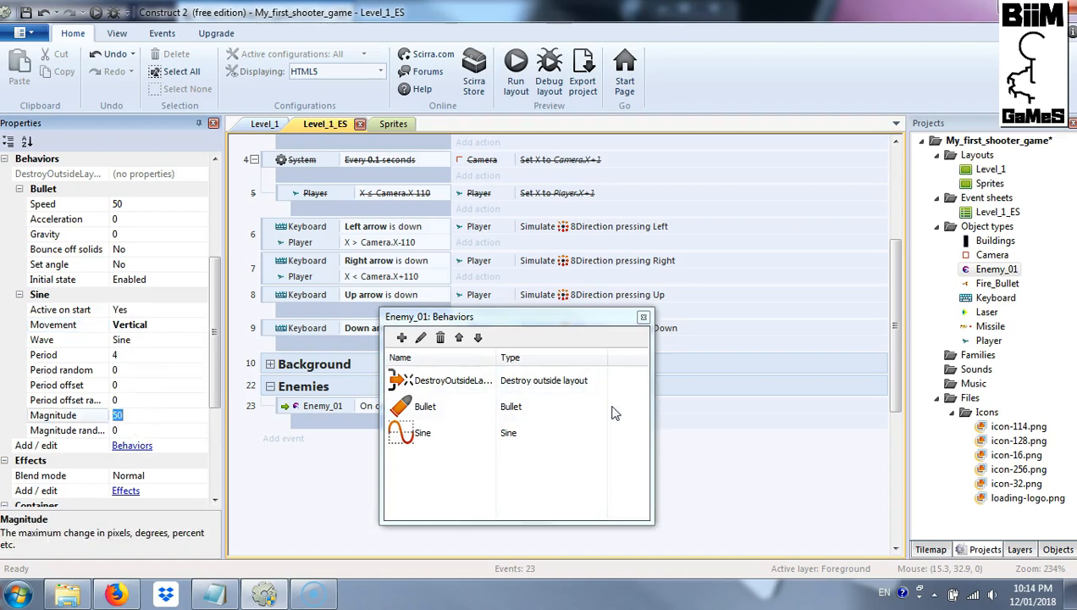
{"action": "type", "text": "20"}
{"action": "left_click", "coordinate": [642, 317]}
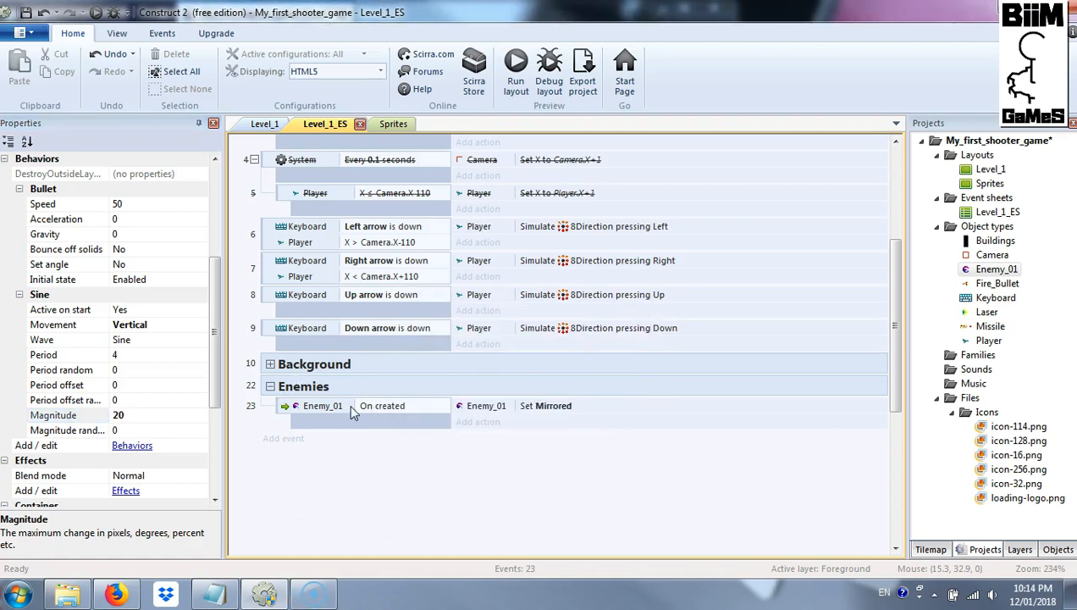
Open the Player sprite's image at high magnification and set its collision polygon to the bounding box
{"action": "double_click", "coordinate": [985, 341]}
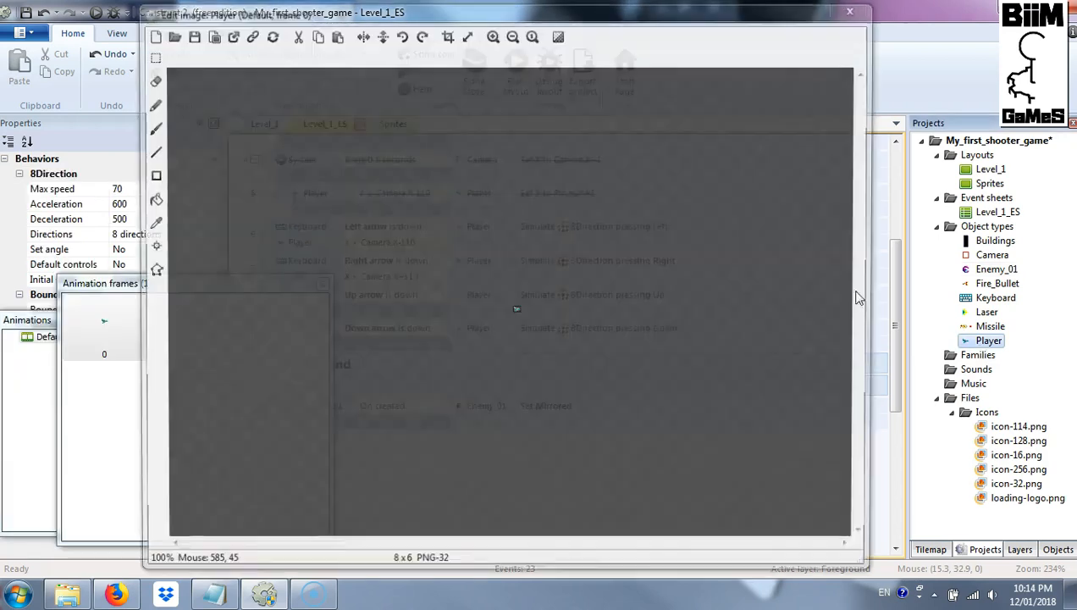
{"action": "left_click", "coordinate": [492, 39]}
{"action": "left_click", "coordinate": [492, 39]}
{"action": "left_click", "coordinate": [492, 39]}
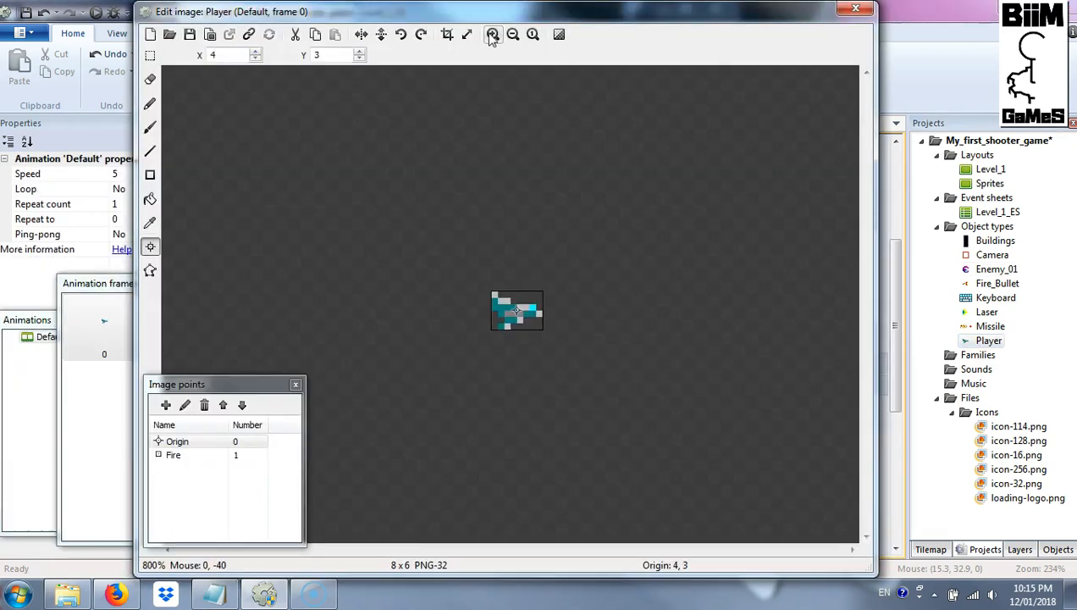
{"action": "left_click", "coordinate": [492, 39]}
{"action": "left_click", "coordinate": [492, 39]}
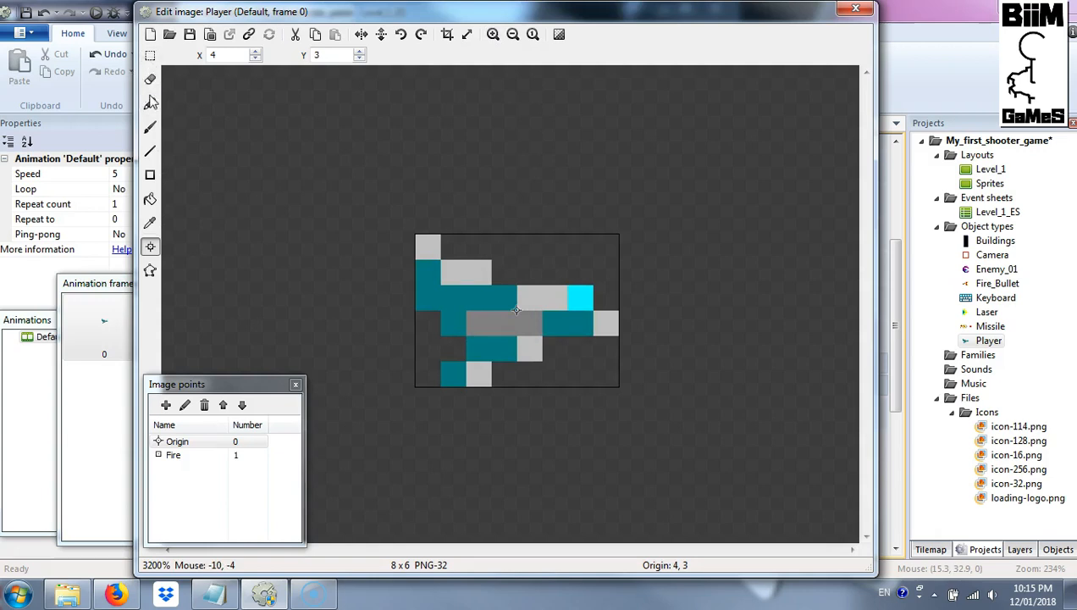
{"action": "left_click", "coordinate": [150, 270]}
{"action": "left_click", "coordinate": [453, 236]}
{"action": "right_click", "coordinate": [454, 235]}
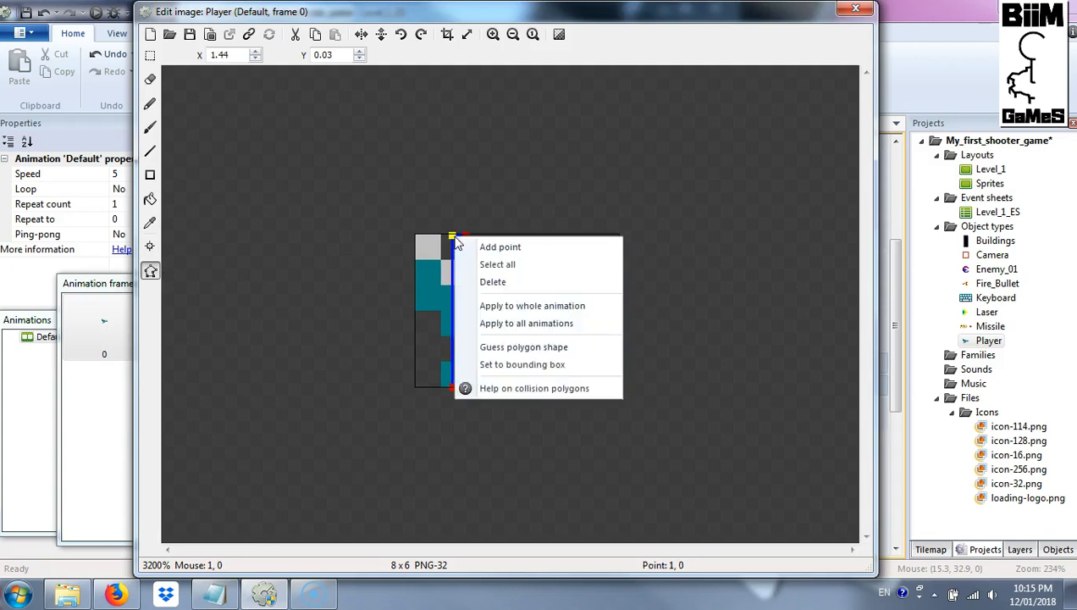
{"action": "left_click", "coordinate": [588, 366]}
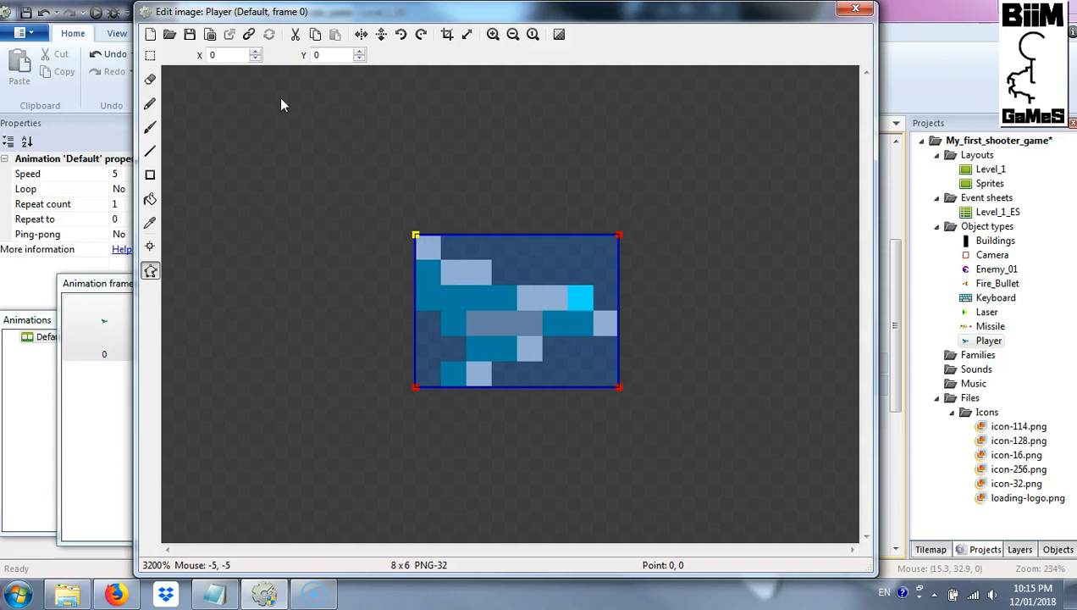
Move the Player collision polygon's upper two points to (0, 1) and (7, 1)
{"action": "double_click", "coordinate": [340, 57]}
{"action": "type", "text": "1"}
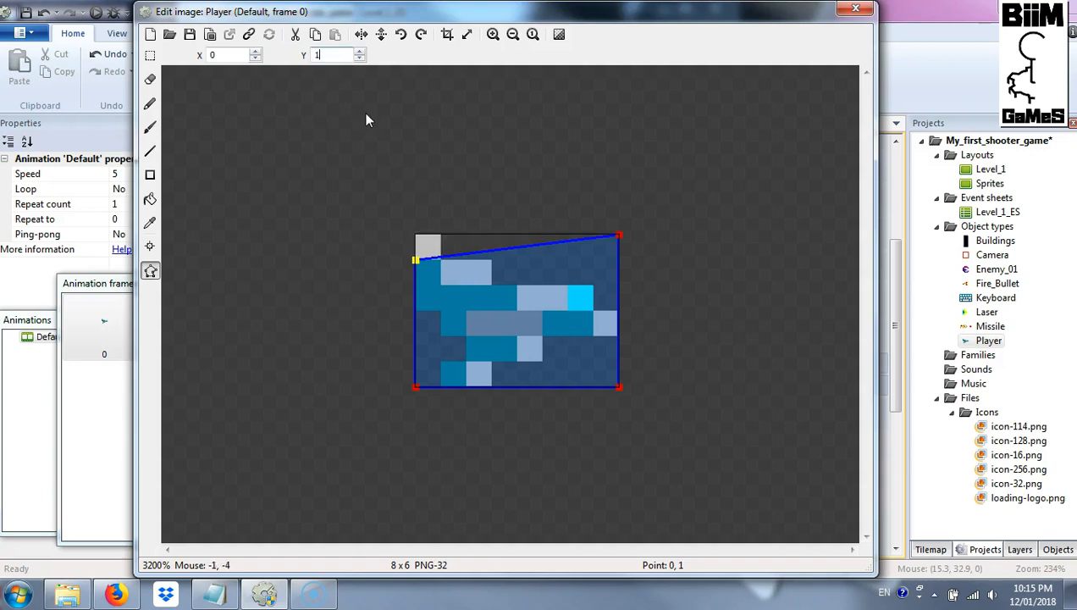
{"action": "left_click", "coordinate": [619, 236]}
{"action": "double_click", "coordinate": [321, 56]}
{"action": "type", "text": "1"}
{"action": "left_click", "coordinate": [228, 54]}
{"action": "left_click_drag", "start_coordinate": [228, 54], "coordinate": [180, 59]}
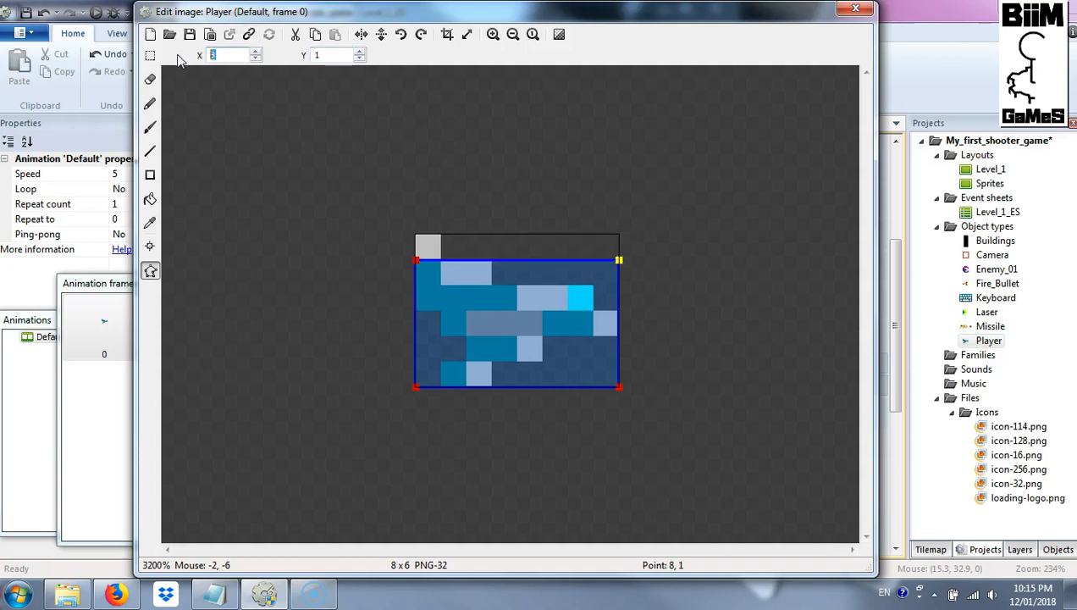
{"action": "type", "text": "7"}
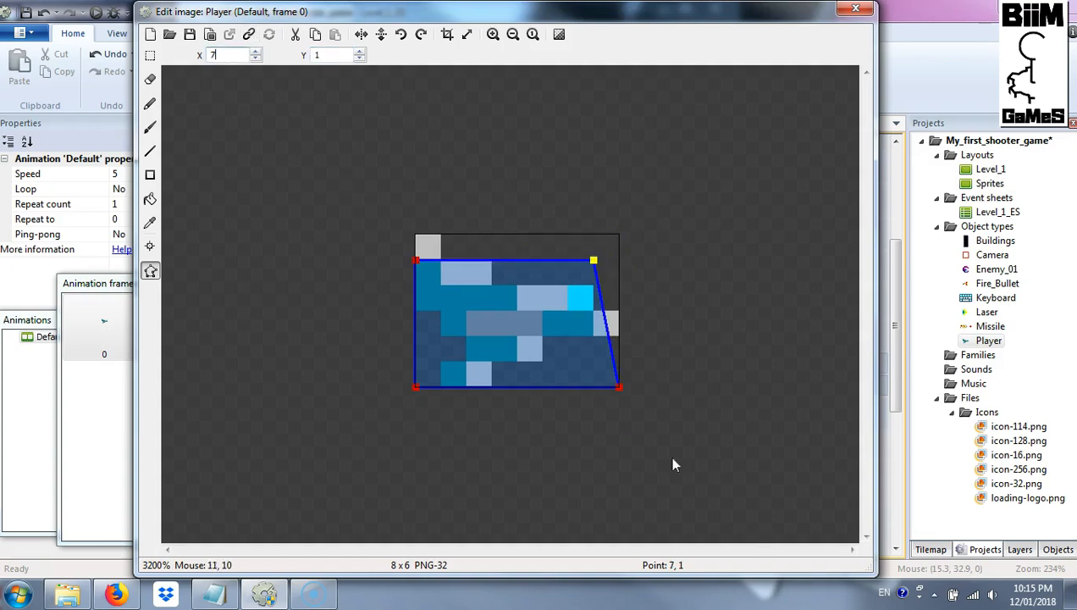
Move the Player collision polygon's lower two points to (7, 5) and (0, 5), and close the image editor
{"action": "left_click", "coordinate": [620, 388]}
{"action": "left_click_drag", "start_coordinate": [227, 55], "coordinate": [153, 43]}
{"action": "type", "text": "7"}
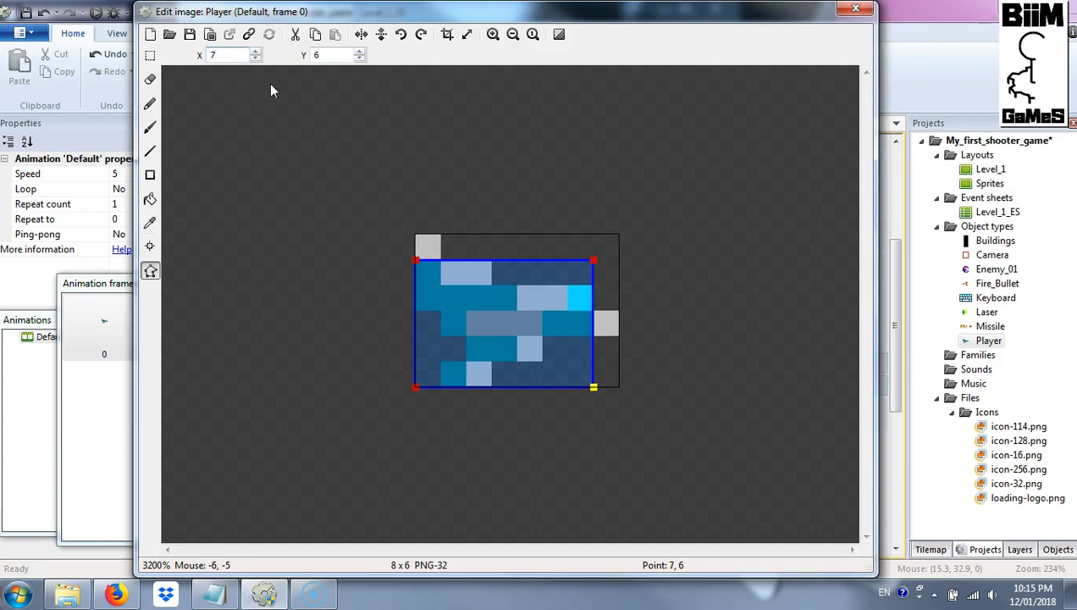
{"action": "left_click_drag", "start_coordinate": [315, 57], "coordinate": [264, 55]}
{"action": "type", "text": "5"}
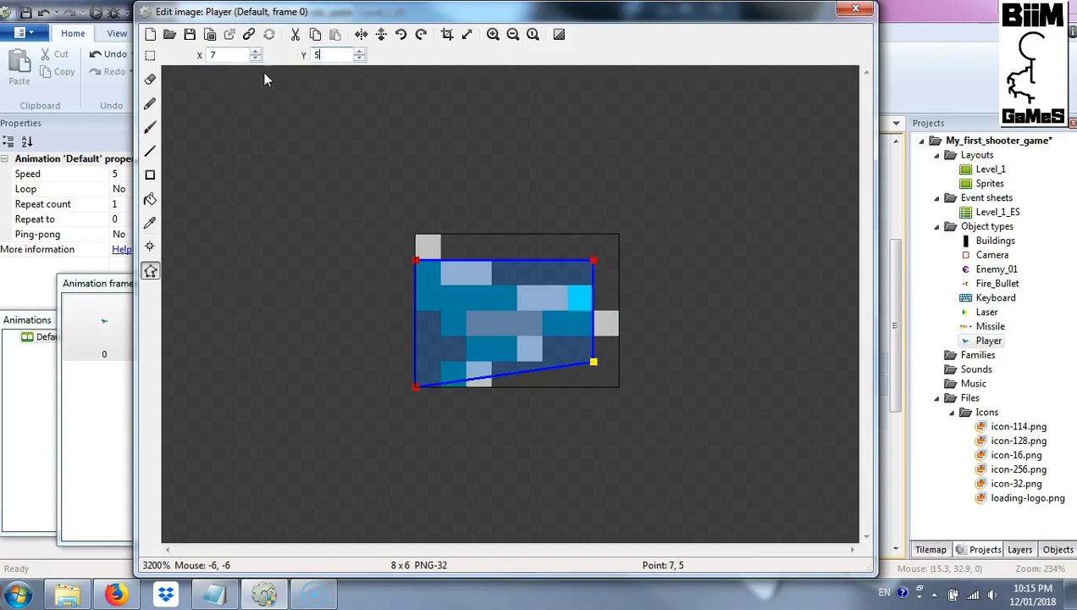
{"action": "left_click", "coordinate": [415, 388]}
{"action": "type", "text": "5"}
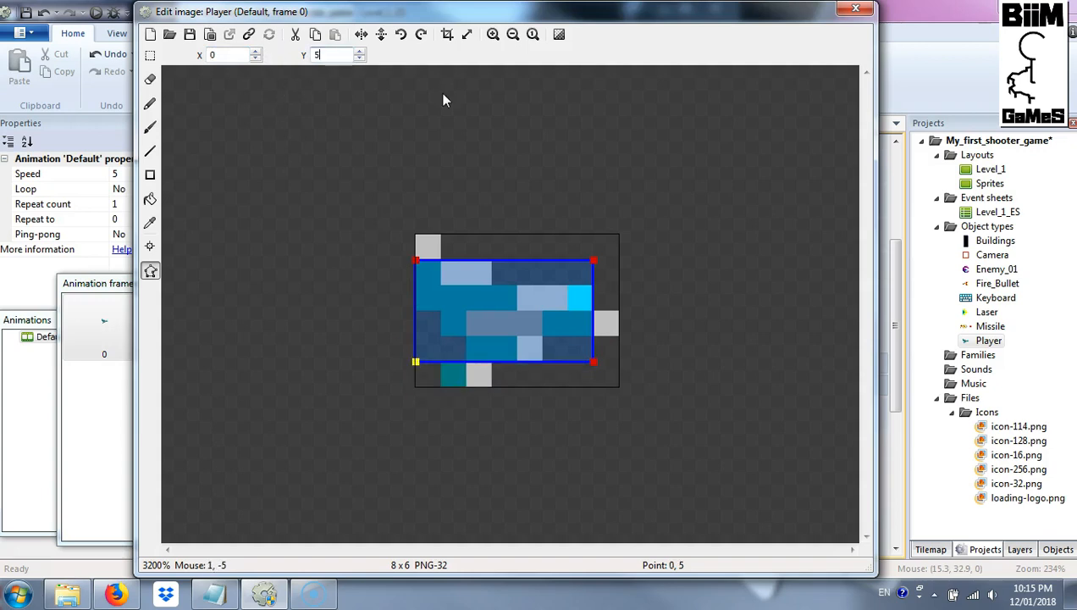
{"action": "left_click", "coordinate": [381, 164]}
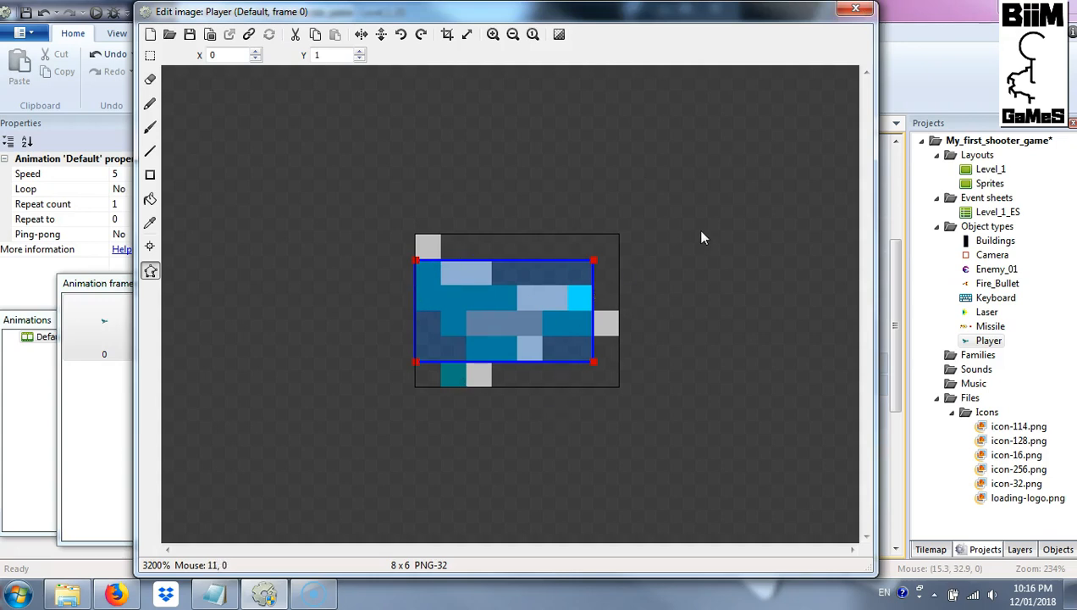
{"action": "left_click", "coordinate": [859, 10]}
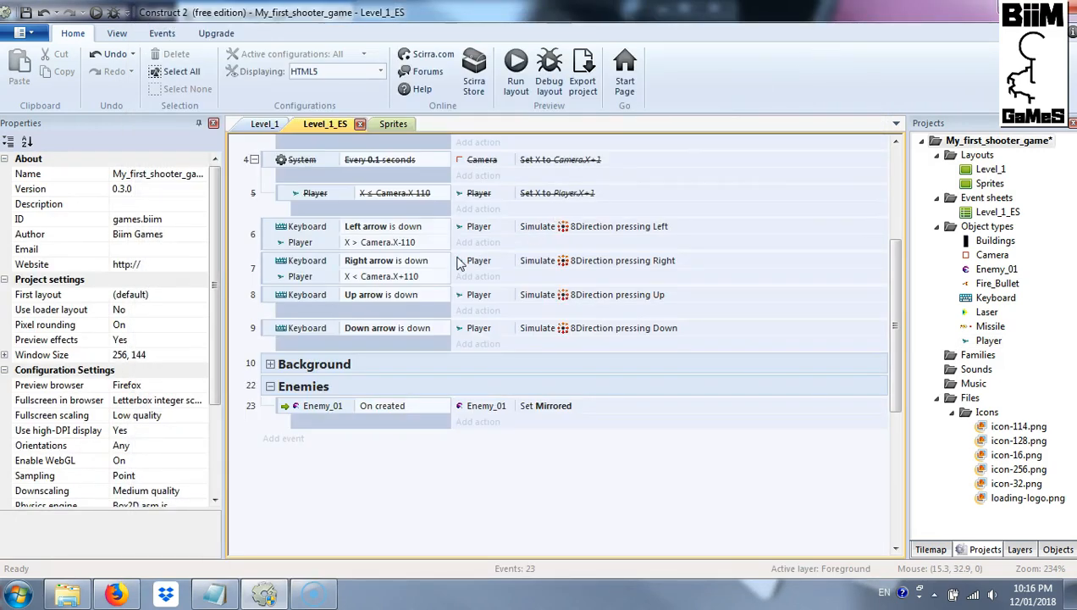
Add an event to the Enemies group with the System condition Every X seconds at an interval of 5 seconds
{"action": "left_click", "coordinate": [317, 388]}
{"action": "key", "text": "b"}
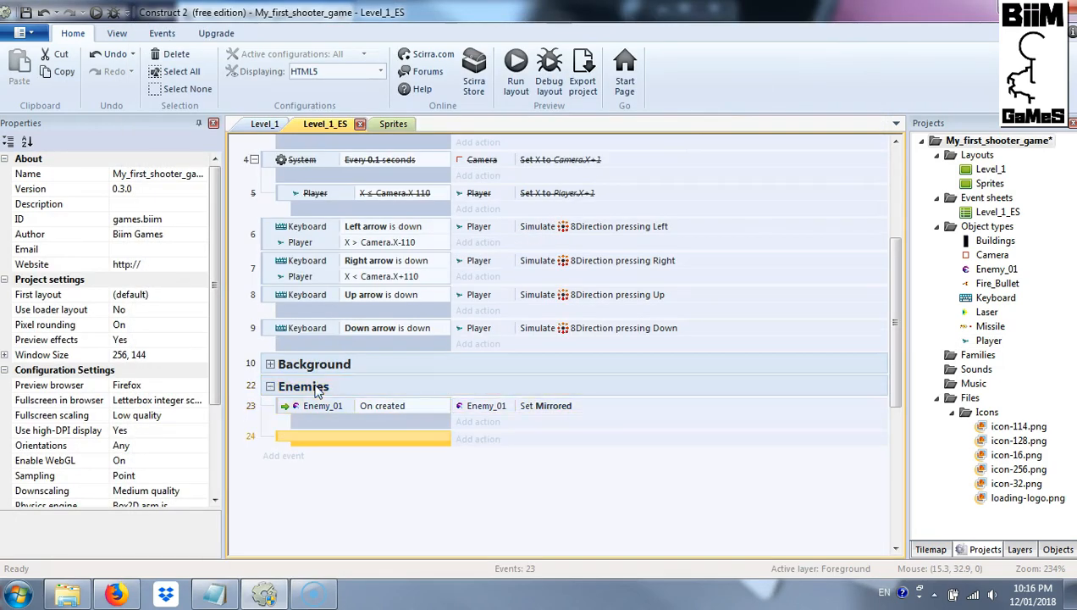
{"action": "double_click", "coordinate": [335, 440]}
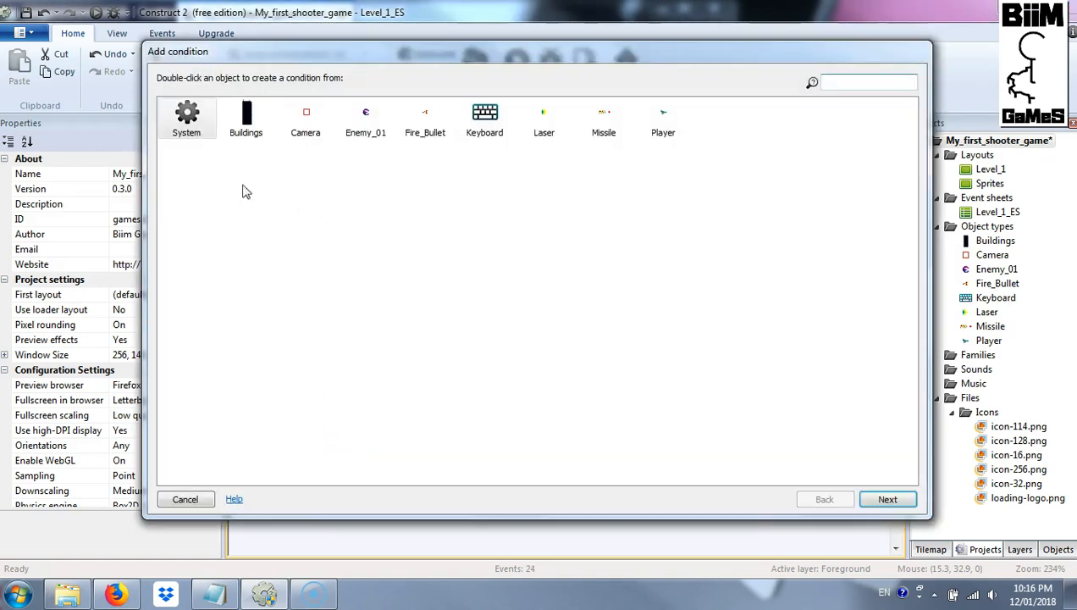
{"action": "double_click", "coordinate": [182, 126]}
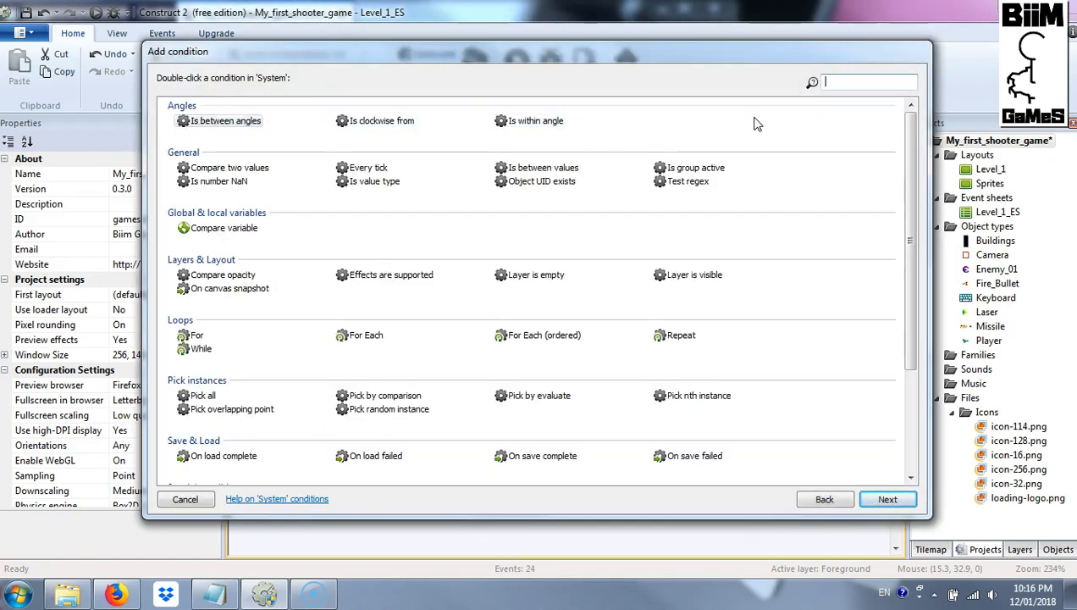
{"action": "type", "text": "ever"}
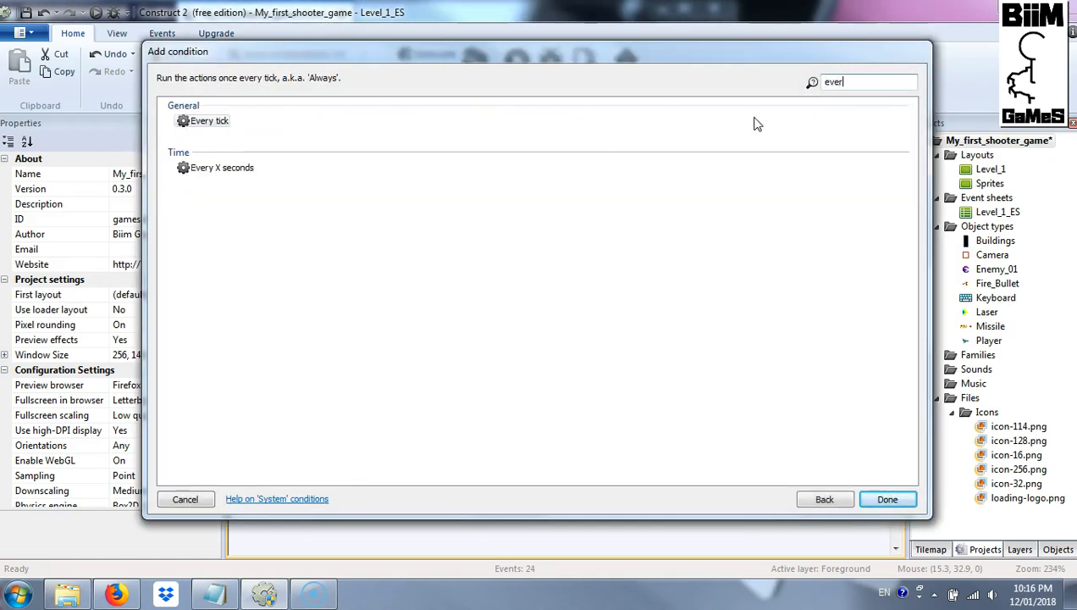
{"action": "double_click", "coordinate": [218, 168]}
{"action": "type", "text": "5"}
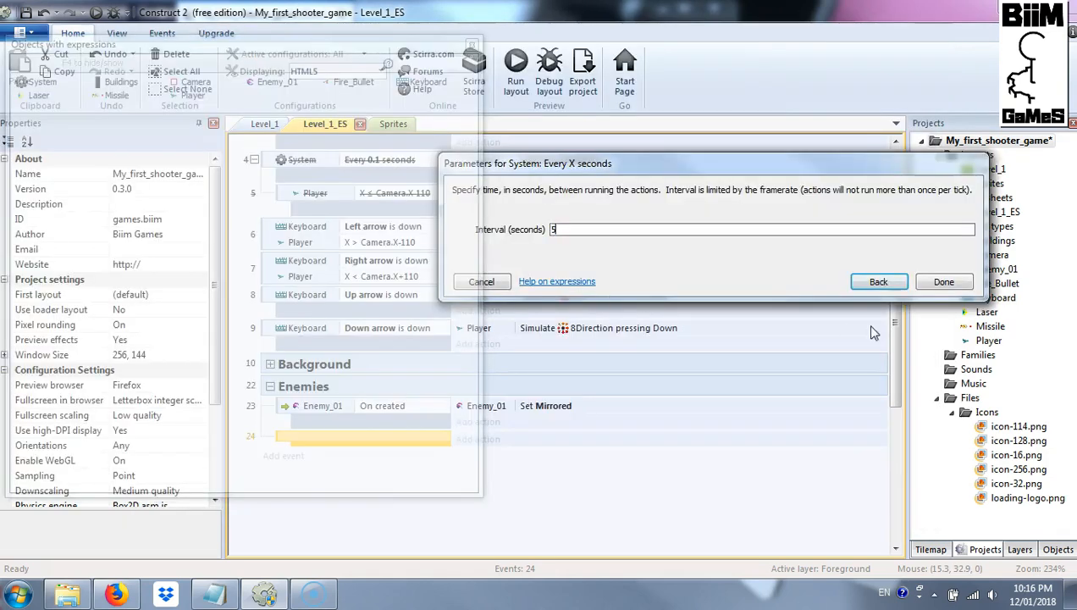
{"action": "left_click", "coordinate": [944, 281]}
Add a System Create object action to the Every 5 seconds event and choose Enemy_01 as the object
{"action": "left_click", "coordinate": [477, 439]}
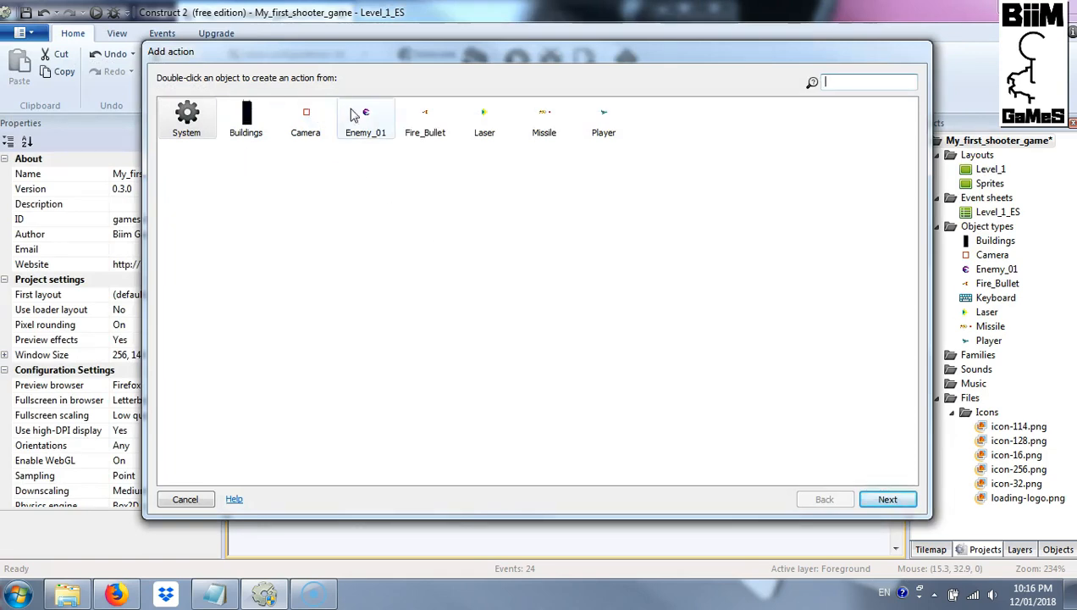
{"action": "double_click", "coordinate": [188, 115]}
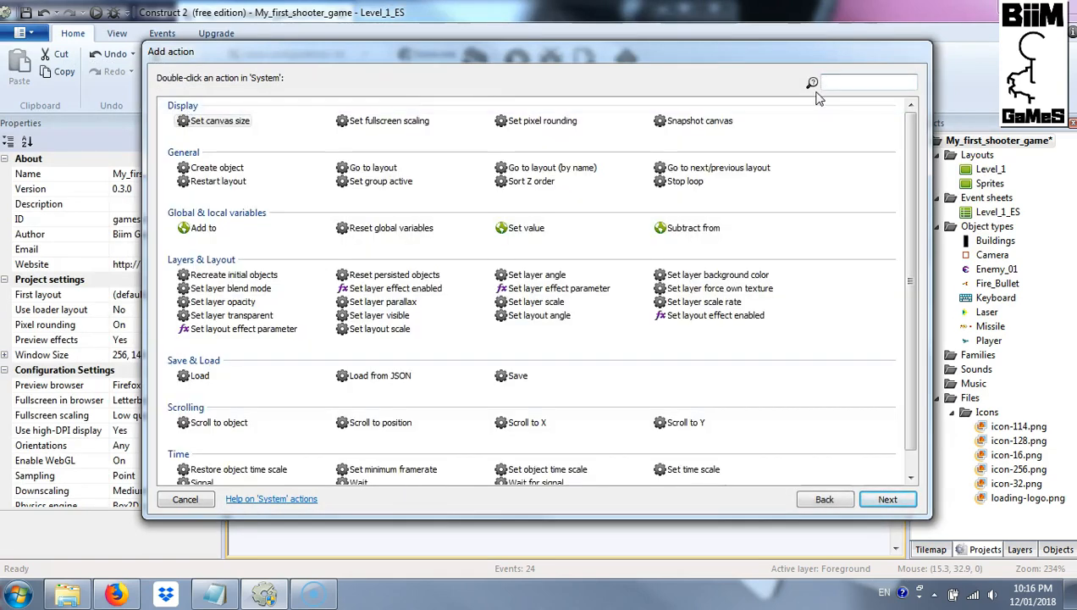
{"action": "type", "text": "cre"}
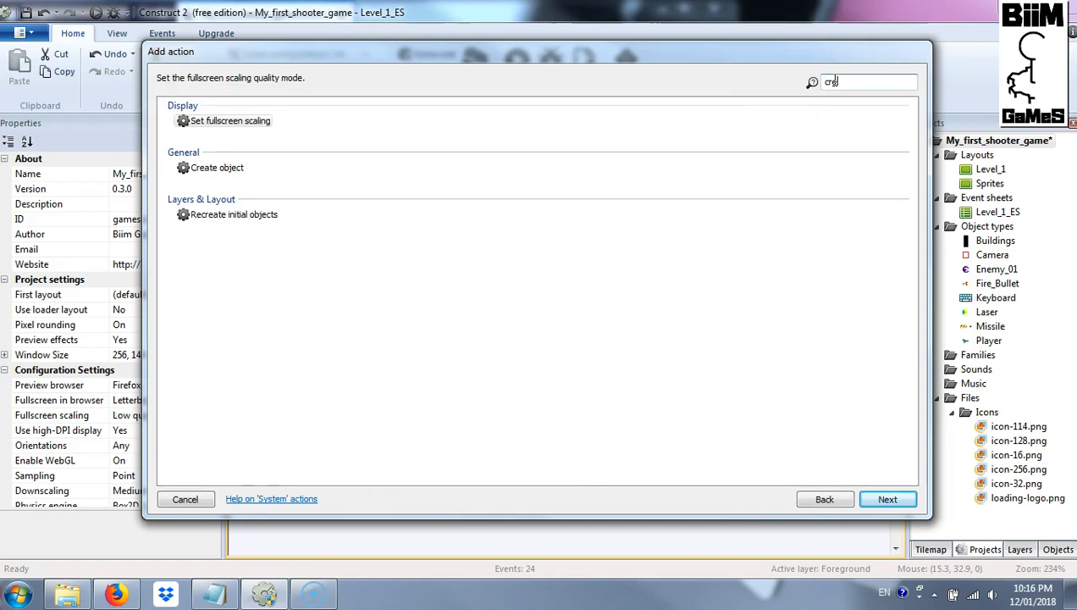
{"action": "double_click", "coordinate": [241, 170]}
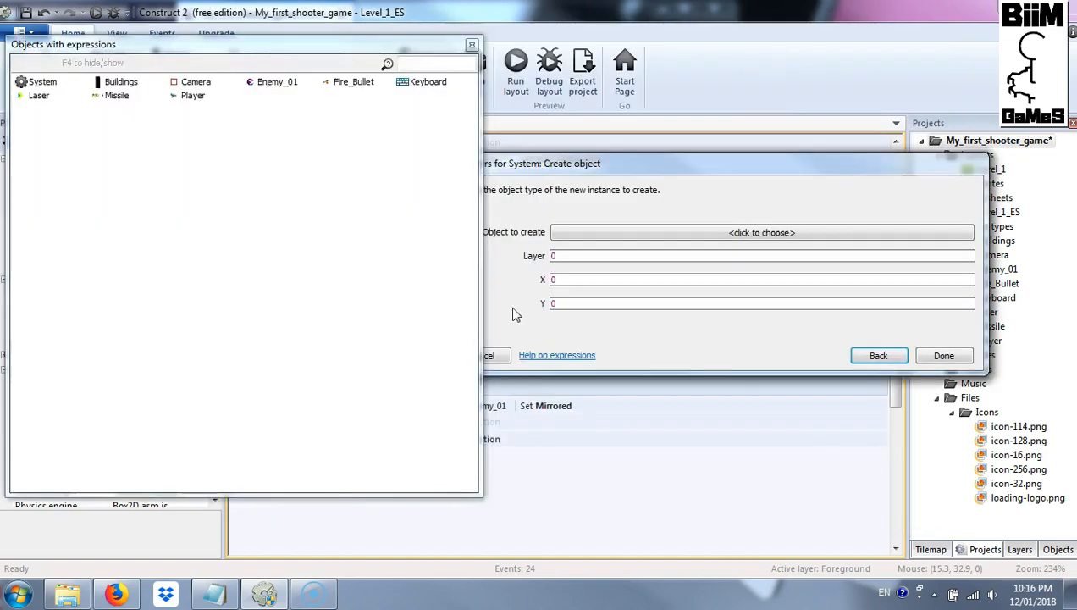
{"action": "left_click", "coordinate": [609, 241]}
{"action": "left_click", "coordinate": [590, 288]}
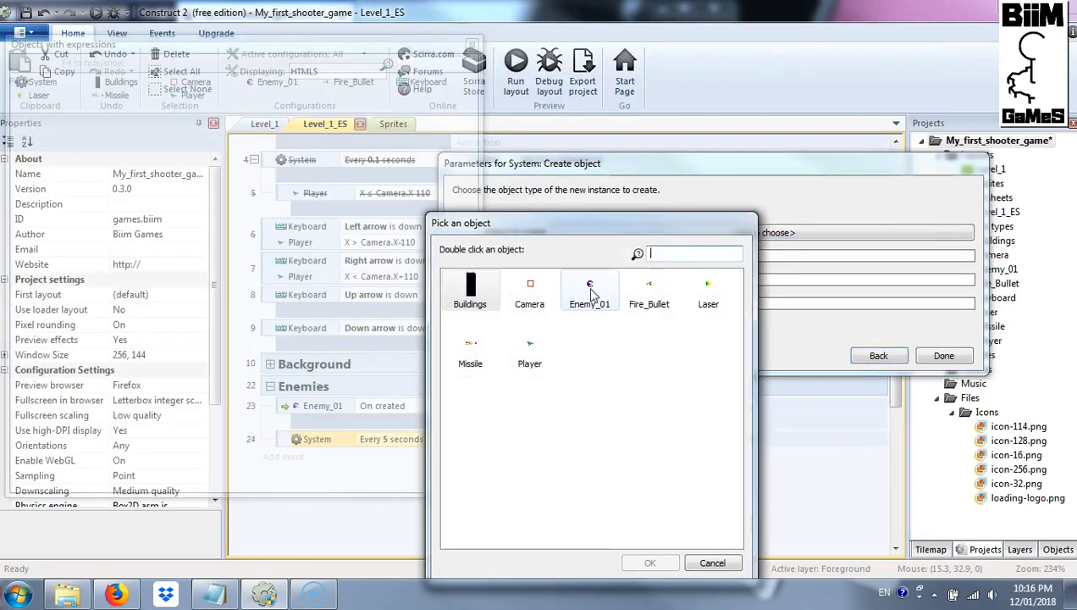
{"action": "double_click", "coordinate": [591, 288]}
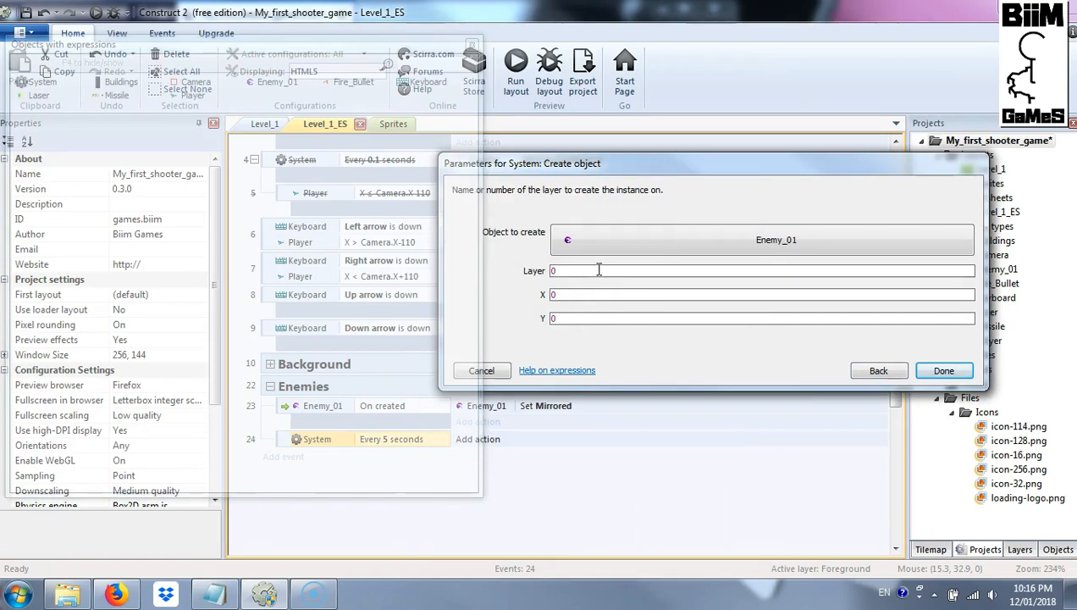
Set the created object's layer to "Game", X to Camera.X+200 and Y to Player.Y
{"action": "type", "text": "\"g"}
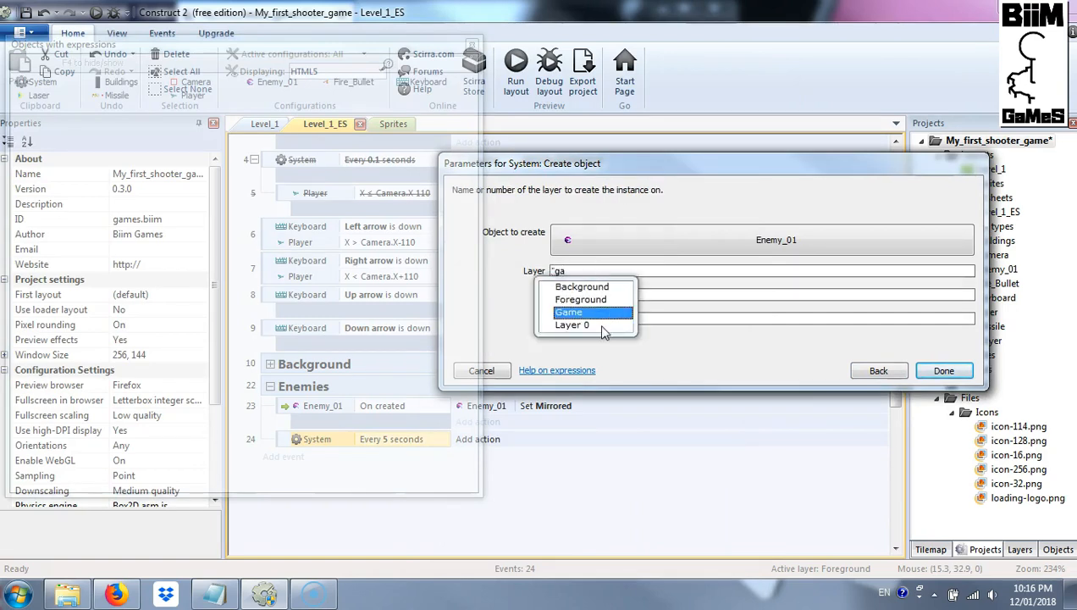
{"action": "type", "text": "a"}
{"action": "left_click", "coordinate": [593, 312]}
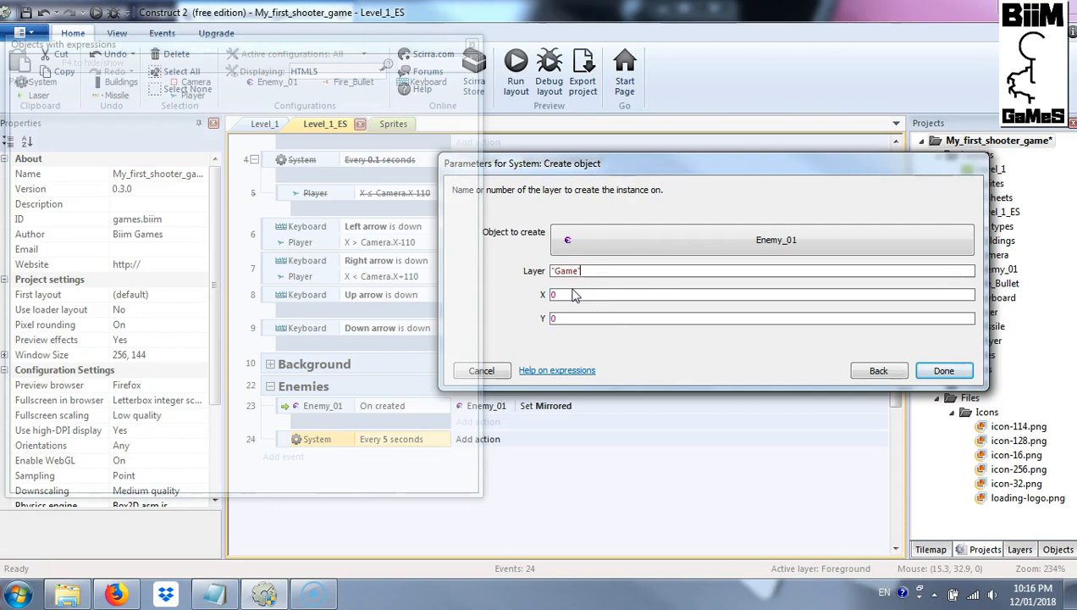
{"action": "left_click", "coordinate": [567, 295]}
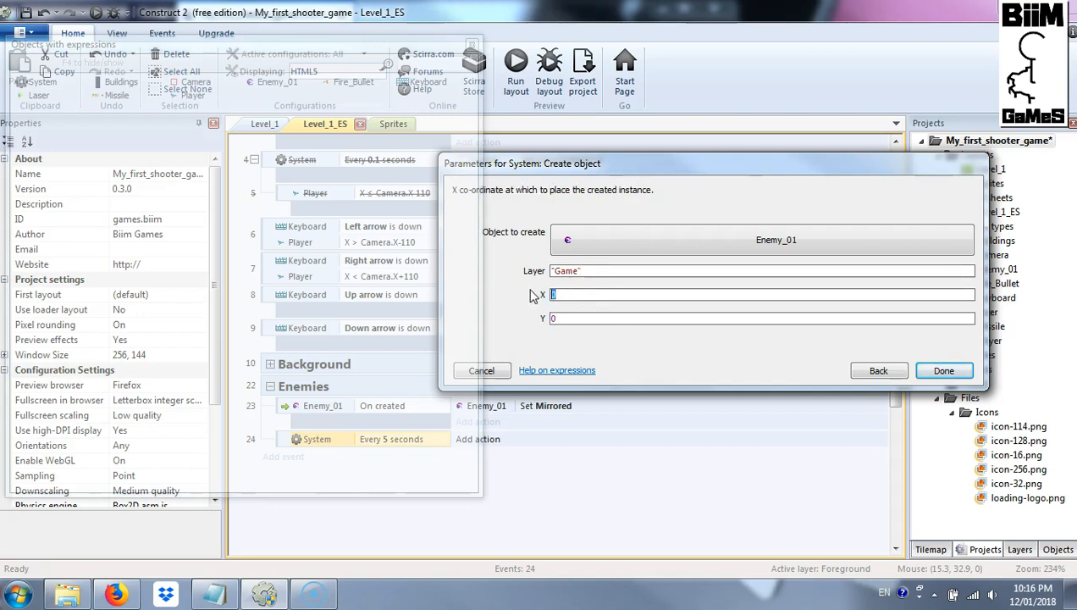
{"action": "type", "text": "Camera.X+"}
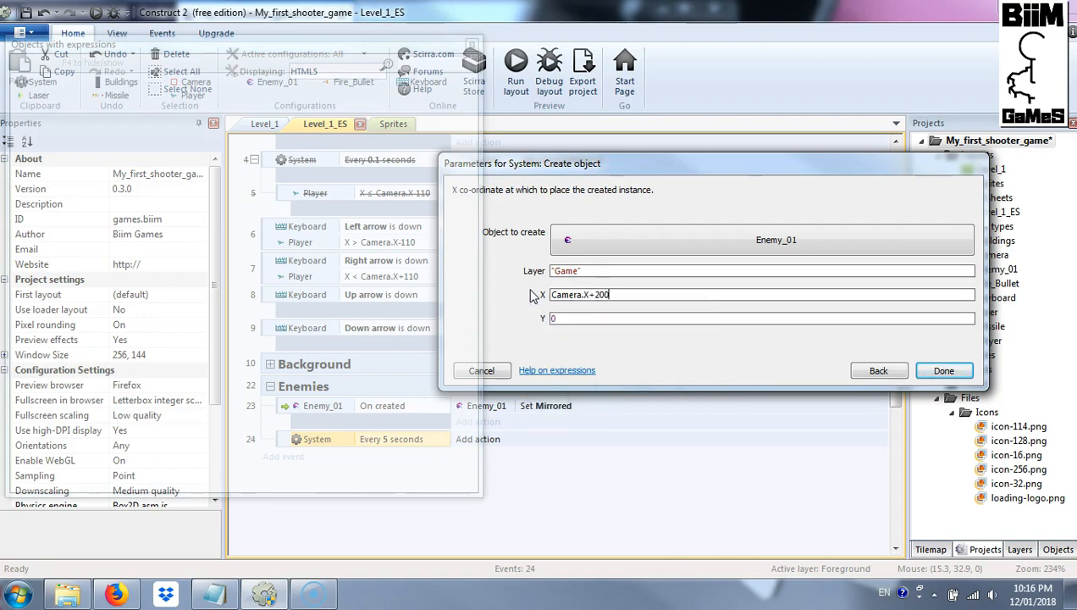
{"action": "type", "text": "200"}
{"action": "left_click", "coordinate": [567, 318]}
{"action": "type", "text": "Player.Y"}
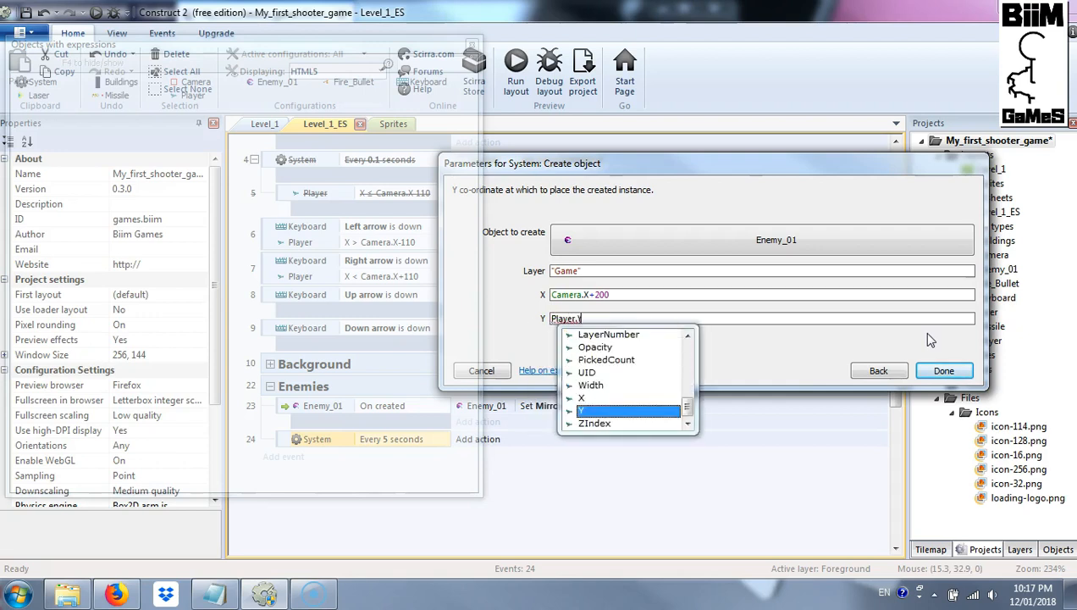
{"action": "left_click", "coordinate": [623, 411]}
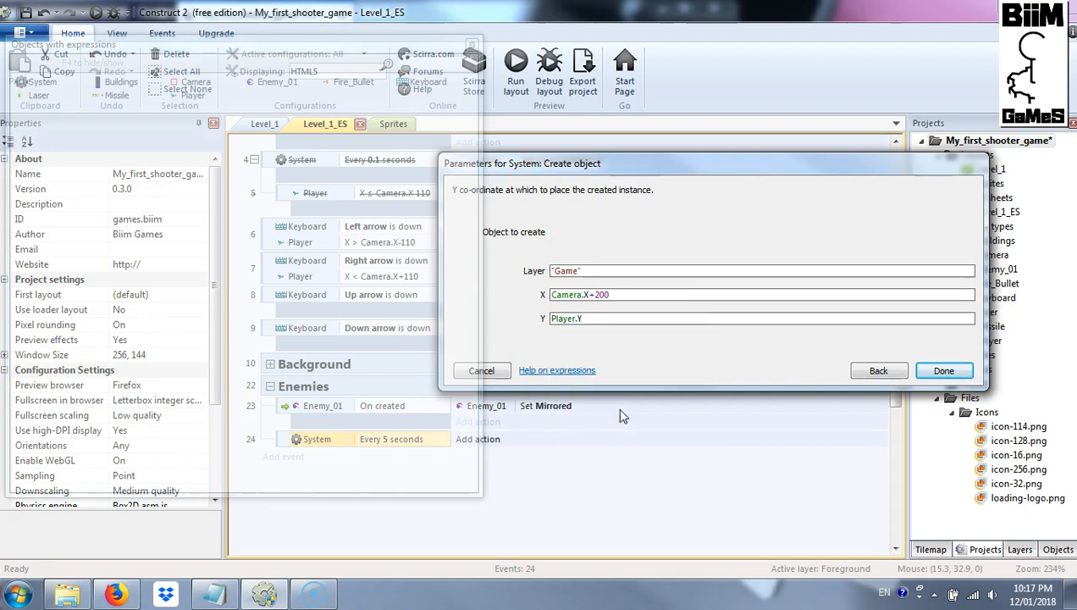
Confirm the Create object action for Enemy_01, look at the Level_1 layout, and return to the Level_1_ES event sheet
{"action": "left_click", "coordinate": [968, 372]}
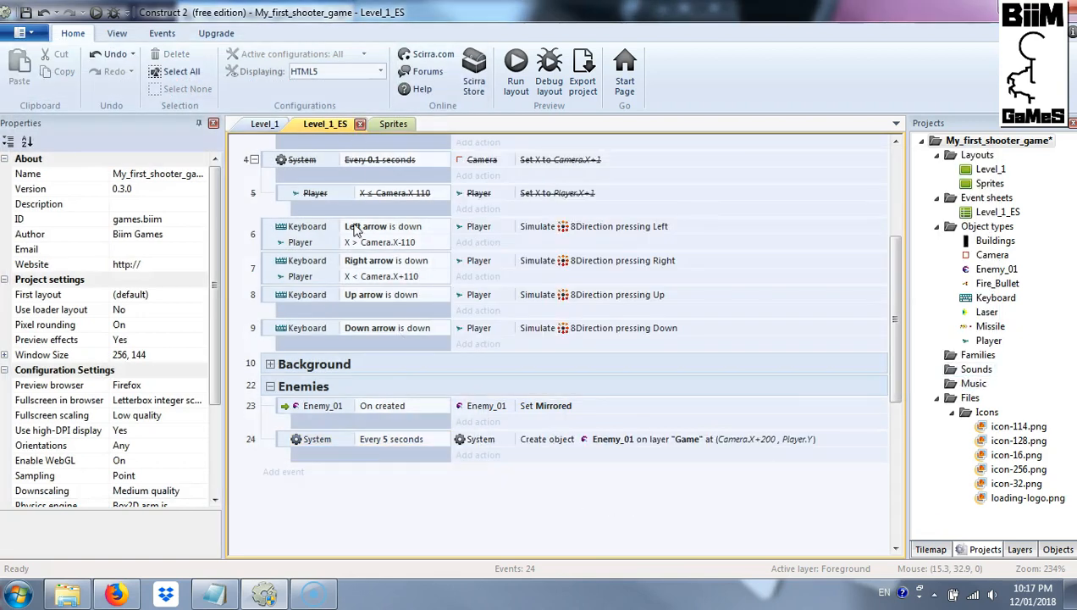
{"action": "left_click", "coordinate": [265, 125]}
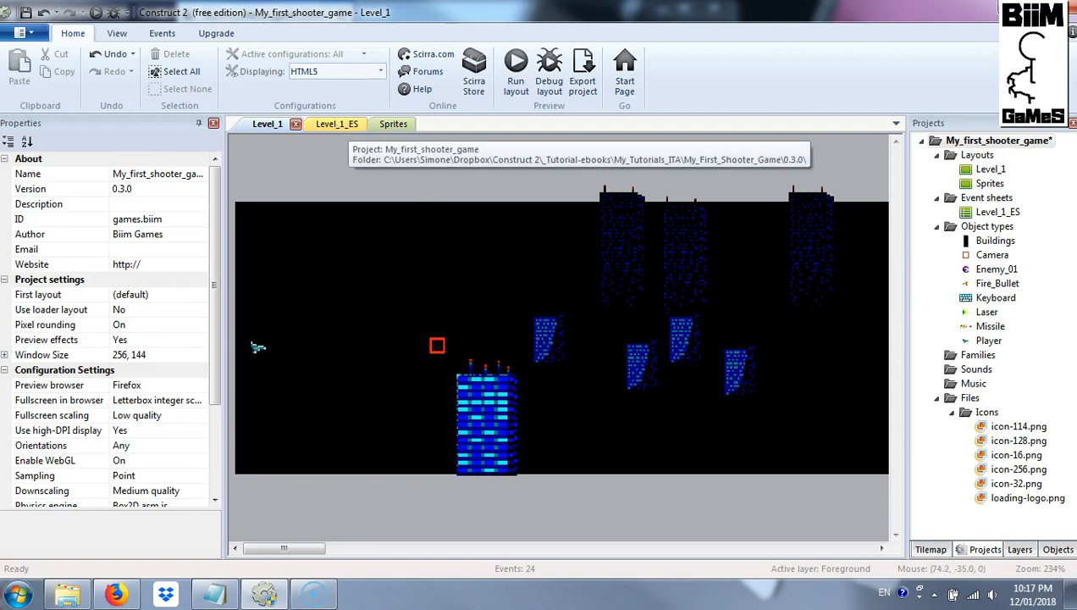
{"action": "left_click", "coordinate": [337, 125]}
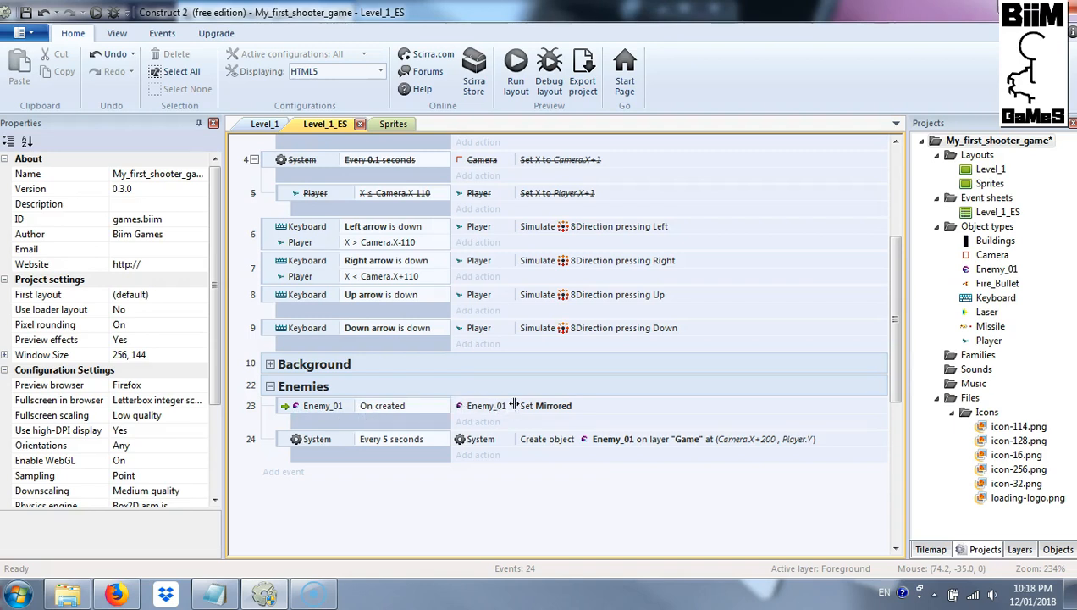
Add an Enemy_01 action to its On created event that sets the Bullet angle of motion to 180 degrees
{"action": "left_click", "coordinate": [476, 421]}
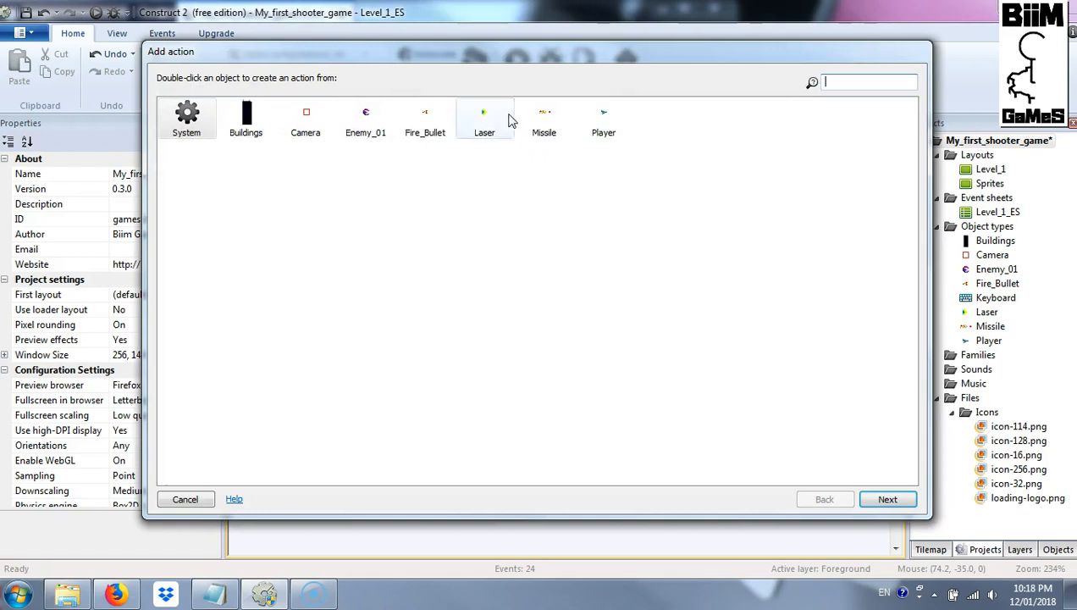
{"action": "double_click", "coordinate": [365, 119]}
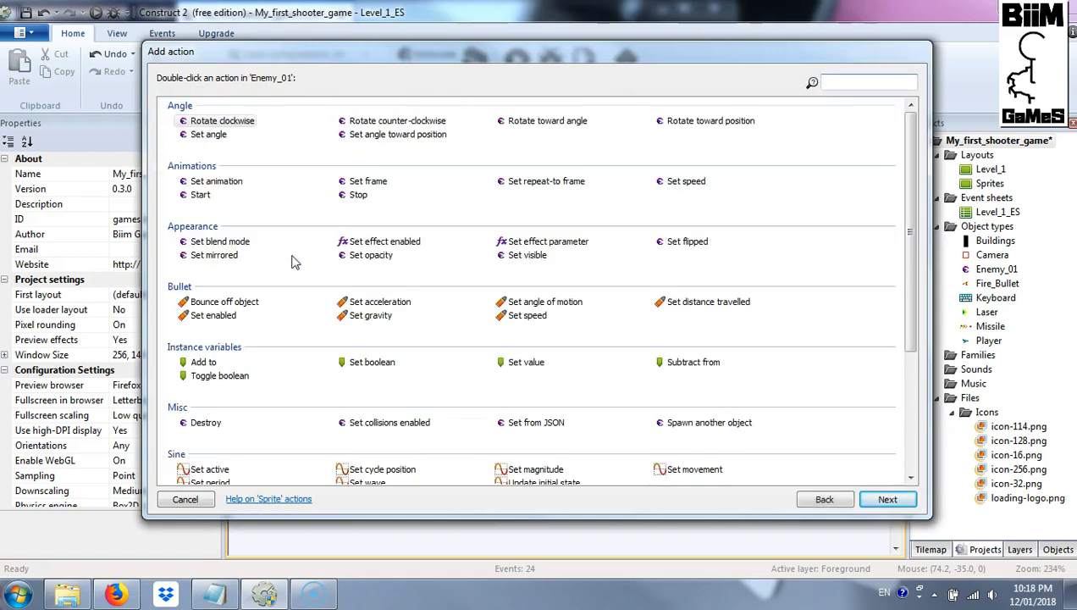
{"action": "double_click", "coordinate": [546, 301]}
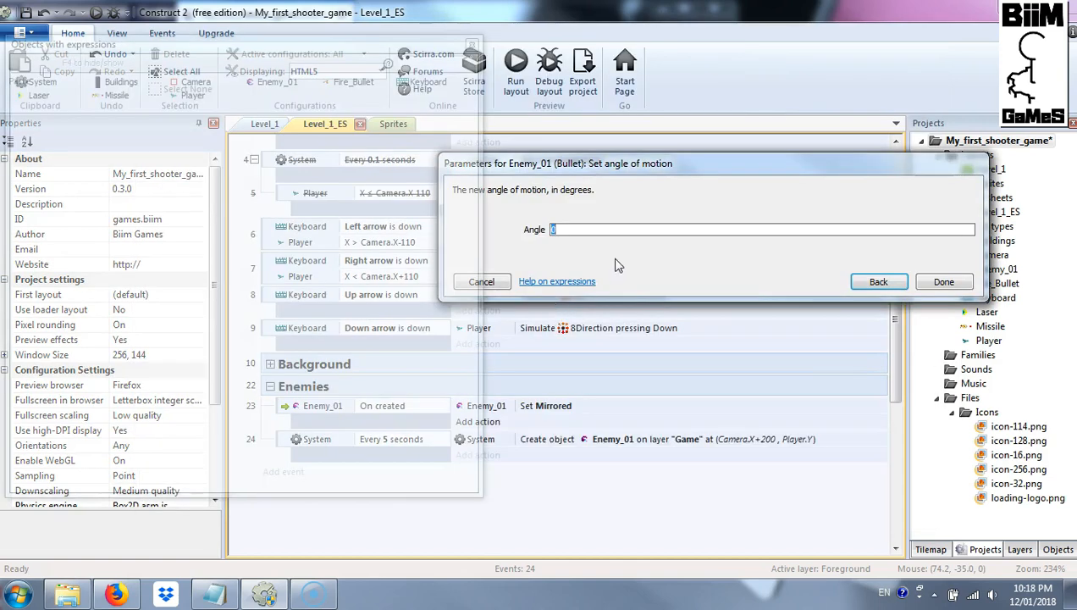
{"action": "left_click", "coordinate": [963, 282]}
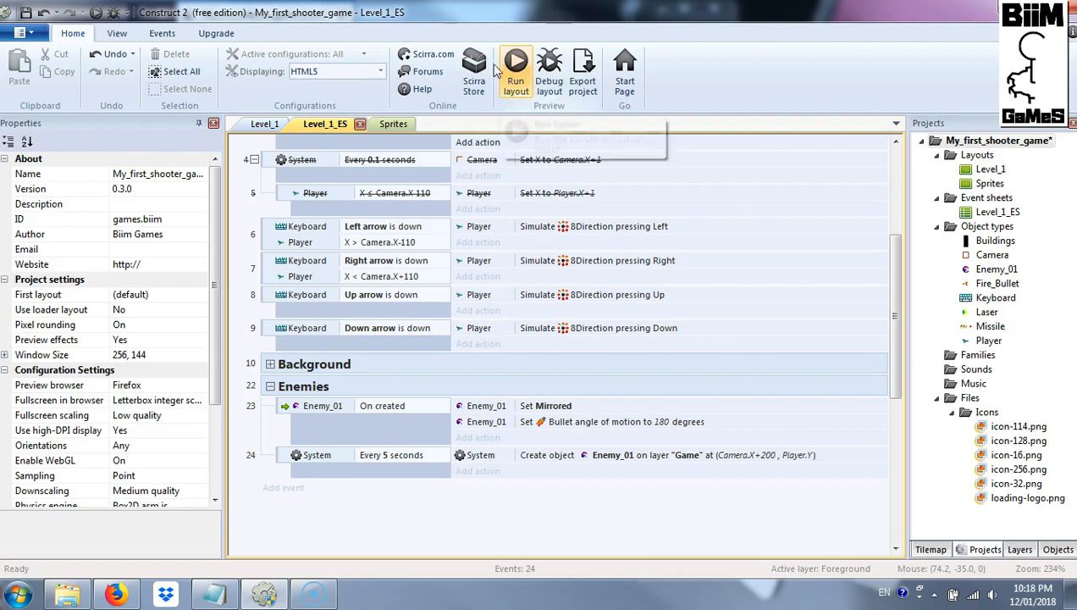
Run the Level_1 layout in the browser and playtest it, flying and firing the Player ship while checking how Enemy_01 ships spawn and move
{"action": "left_click", "coordinate": [262, 125]}
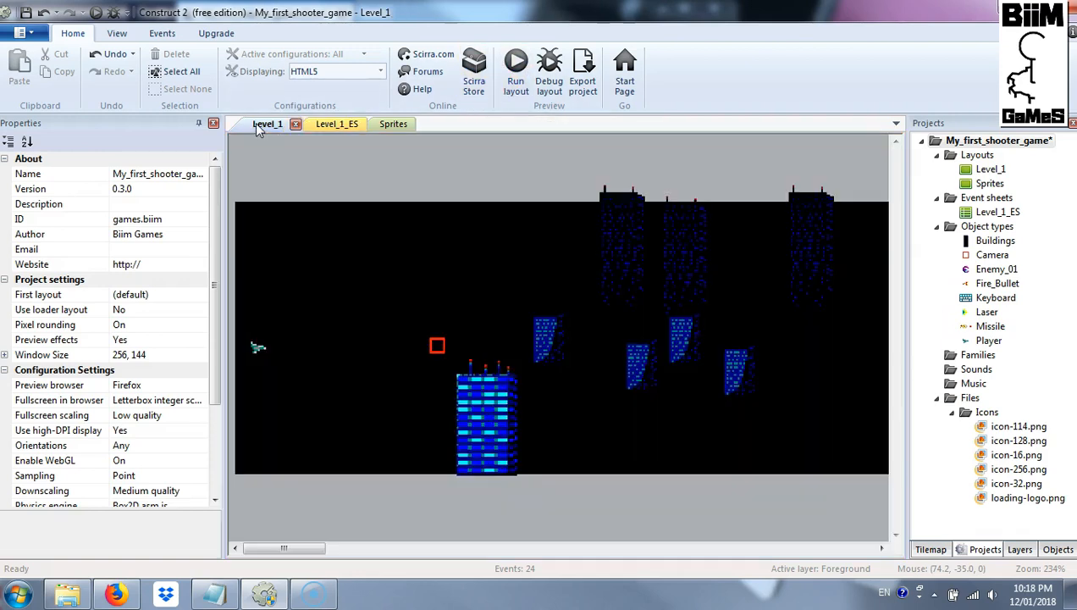
{"action": "left_click", "coordinate": [517, 72]}
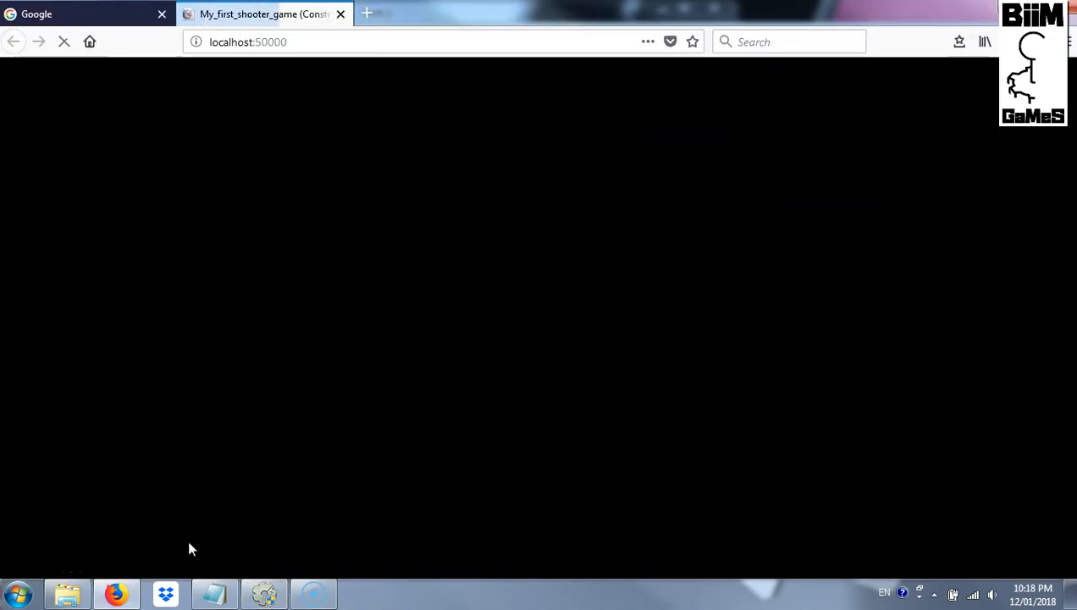
{"action": "key", "text": "Right"}
{"action": "key", "text": "space"}
{"action": "key", "text": "space"}
{"action": "key", "text": "space"}
{"action": "key", "text": "Up"}
{"action": "key", "text": "Left"}
{"action": "key", "text": "space"}
{"action": "key", "text": "space"}
{"action": "key", "text": "space"}
{"action": "key", "text": "space"}
{"action": "key", "text": "Up"}
{"action": "key", "text": "Right"}
{"action": "key", "text": "Up"}
{"action": "key", "text": "Right"}
{"action": "key", "text": "space"}
{"action": "key", "text": "Left"}
{"action": "key", "text": "Down"}
{"action": "key", "text": "Right"}
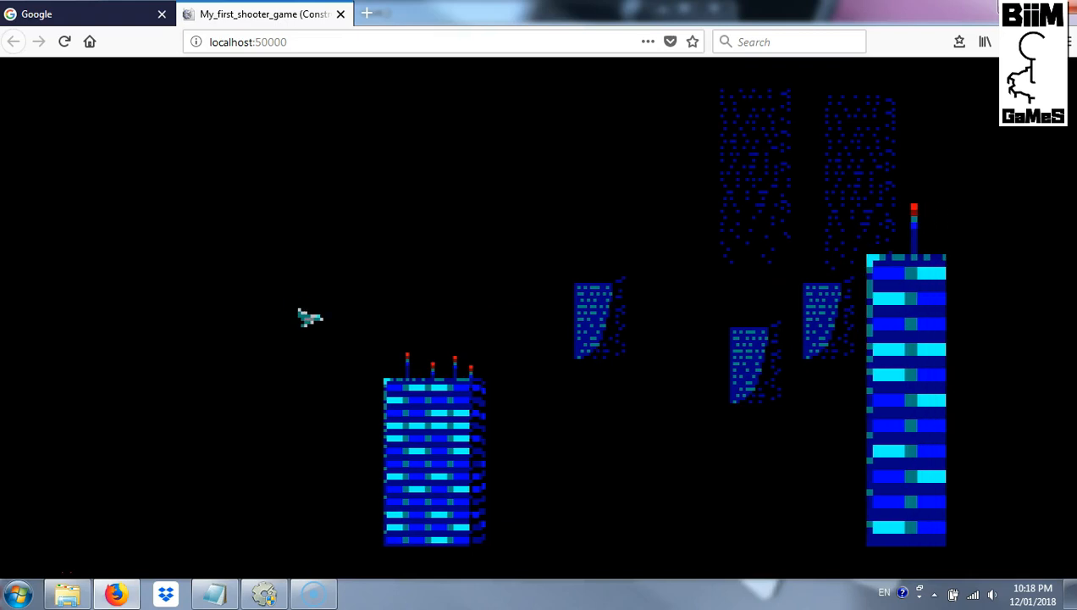
{"action": "key", "text": "Right"}
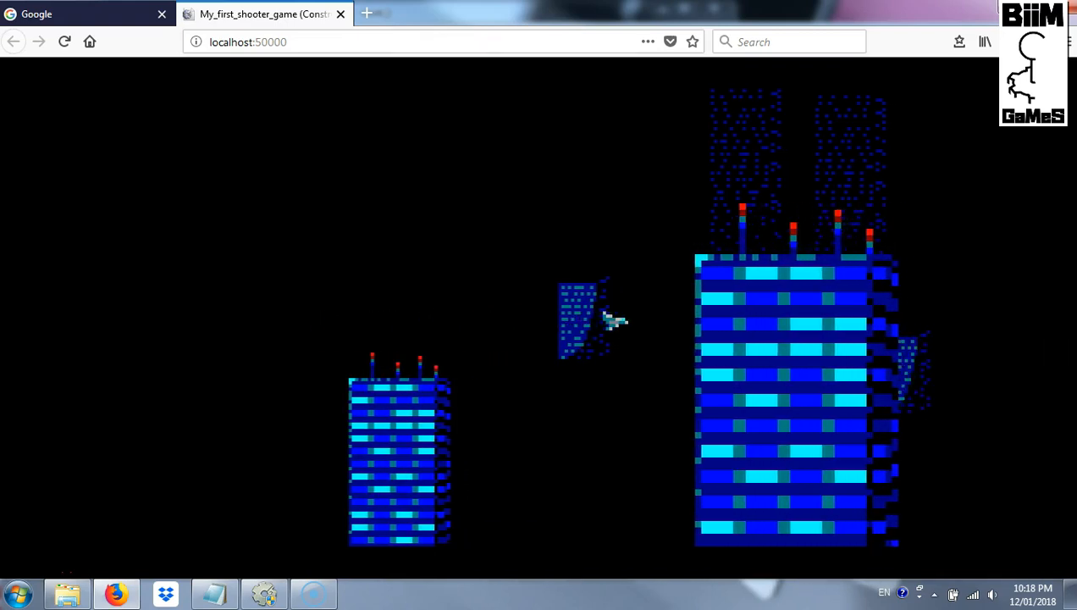
{"action": "key", "text": "Left"}
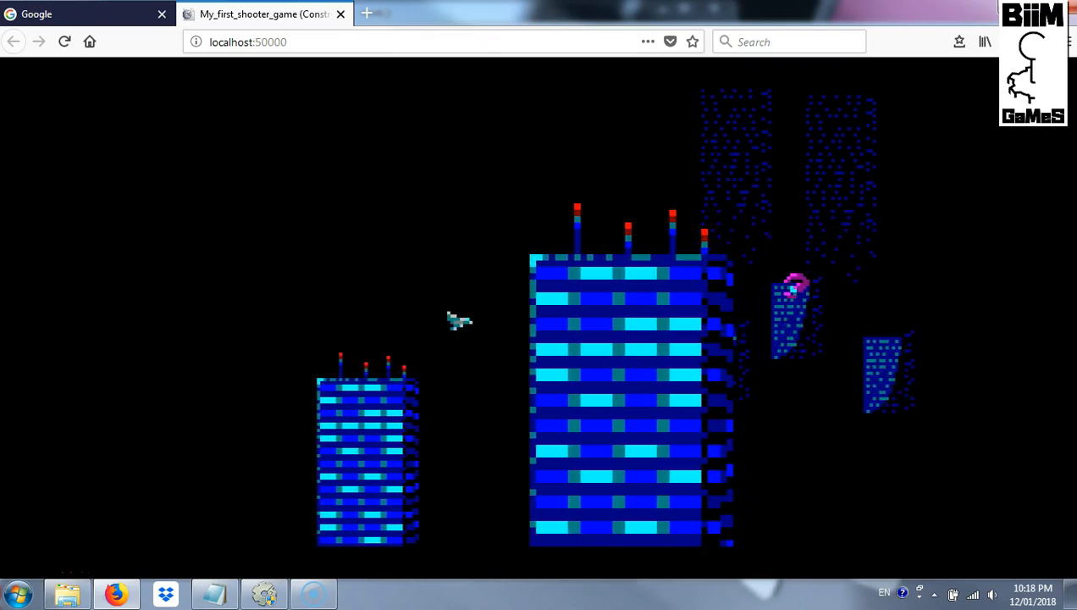
{"action": "key", "text": "Left"}
{"action": "key", "text": "space"}
{"action": "key", "text": "space"}
{"action": "key", "text": "space"}
{"action": "key", "text": "Right"}
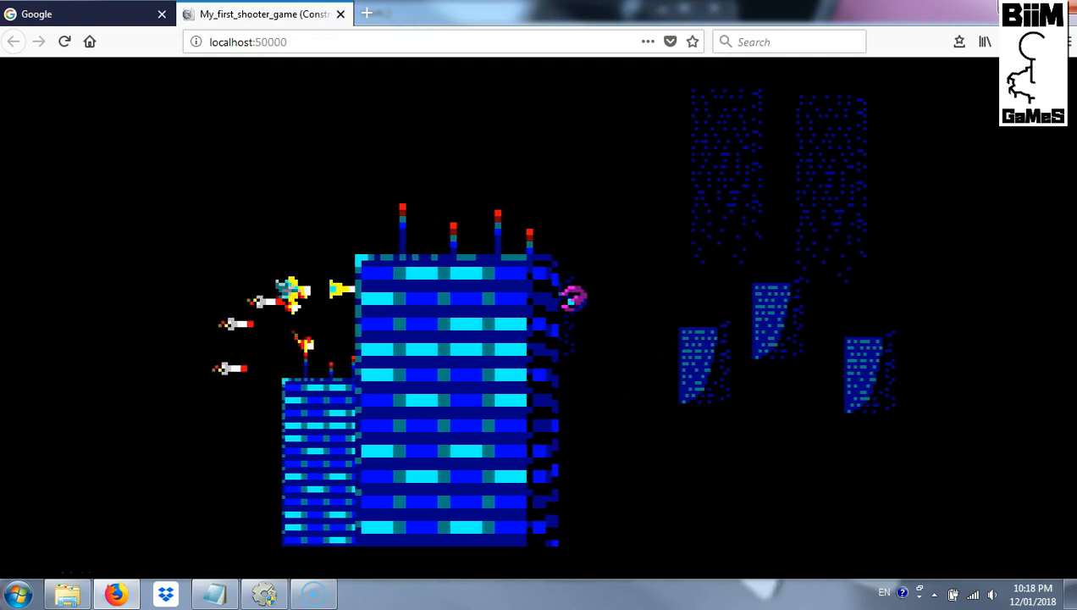
{"action": "key", "text": "Down"}
{"action": "key", "text": "space"}
{"action": "key", "text": "space"}
{"action": "key", "text": "space"}
{"action": "key", "text": "Left"}
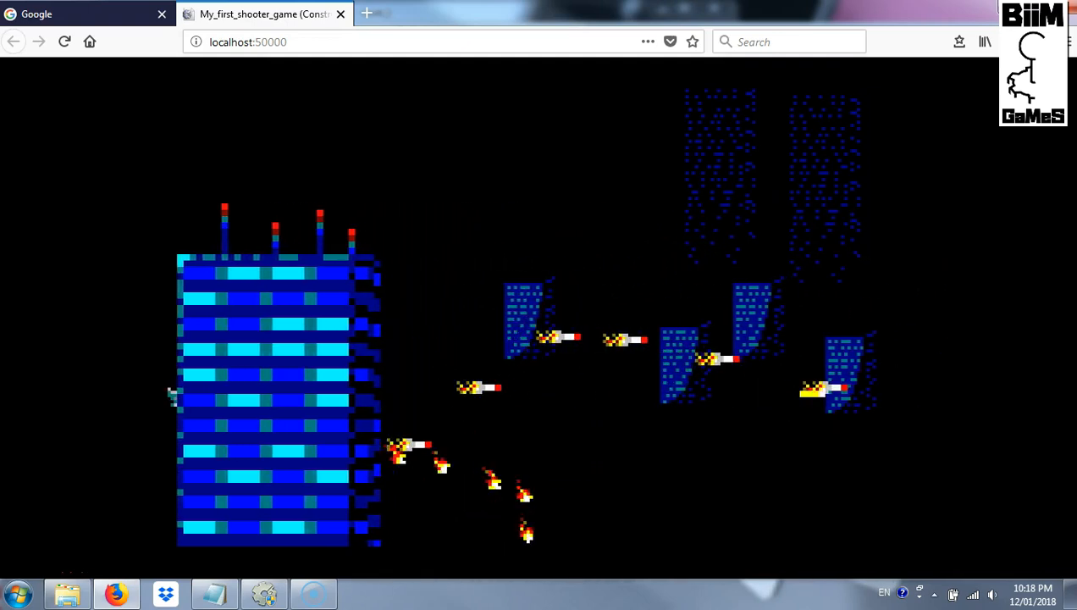
{"action": "key", "text": "Right"}
{"action": "key", "text": "space"}
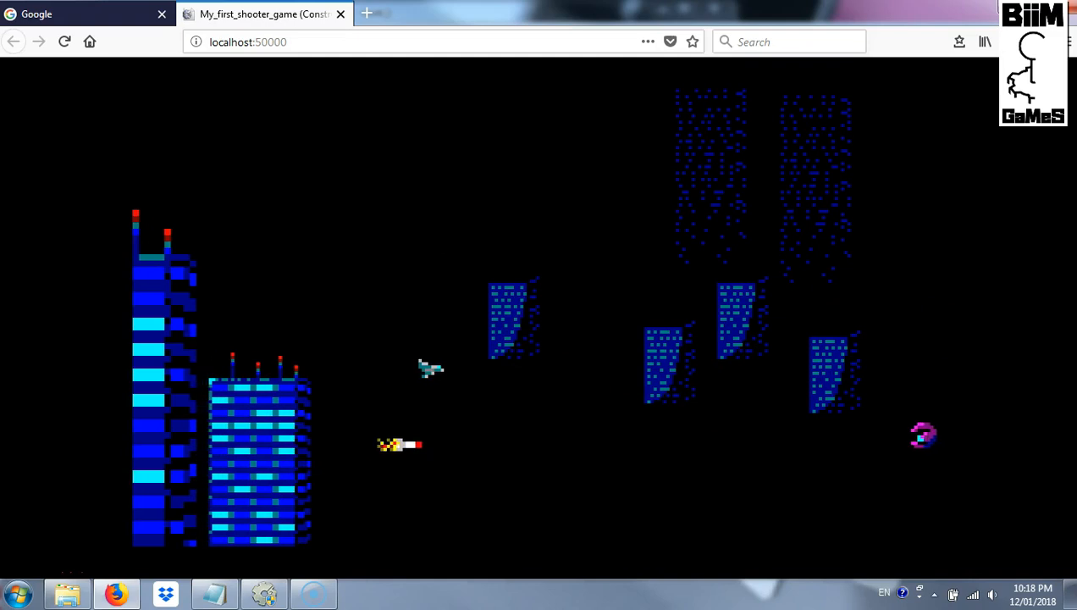
{"action": "key", "text": "Up"}
{"action": "key", "text": "Left"}
{"action": "key", "text": "Down"}
{"action": "key", "text": "space"}
{"action": "key", "text": "Right"}
{"action": "key", "text": "space"}
{"action": "key", "text": "space"}
{"action": "key", "text": "space"}
{"action": "key", "text": "Up"}
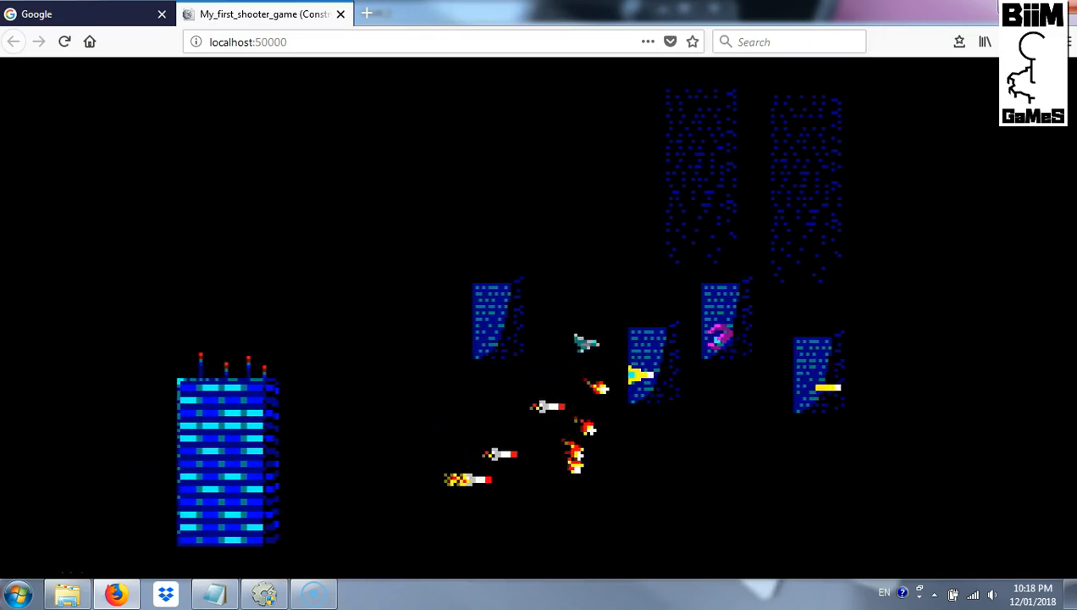
{"action": "key", "text": "Left"}
{"action": "key", "text": "Left"}
{"action": "key", "text": "Down"}
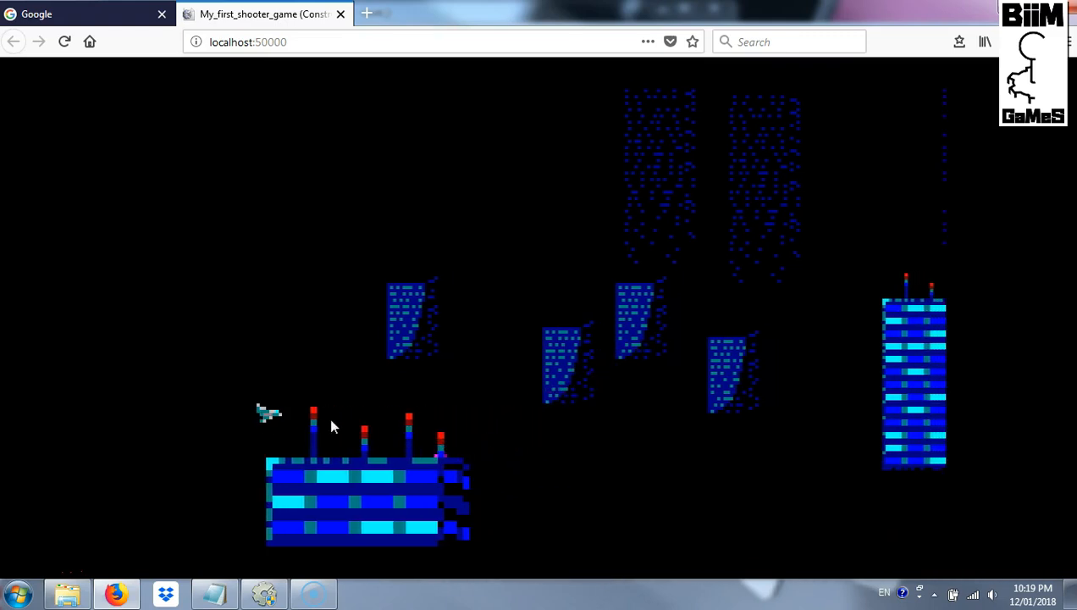
{"action": "key", "text": "Up"}
{"action": "key", "text": "Up"}
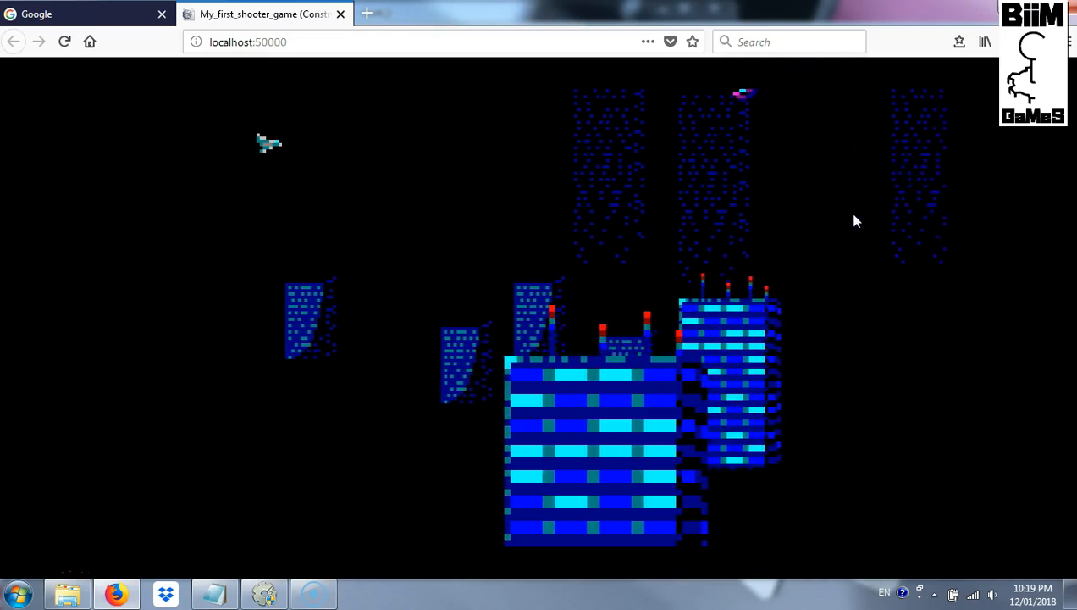
{"action": "key", "text": "Down"}
{"action": "key", "text": "Right"}
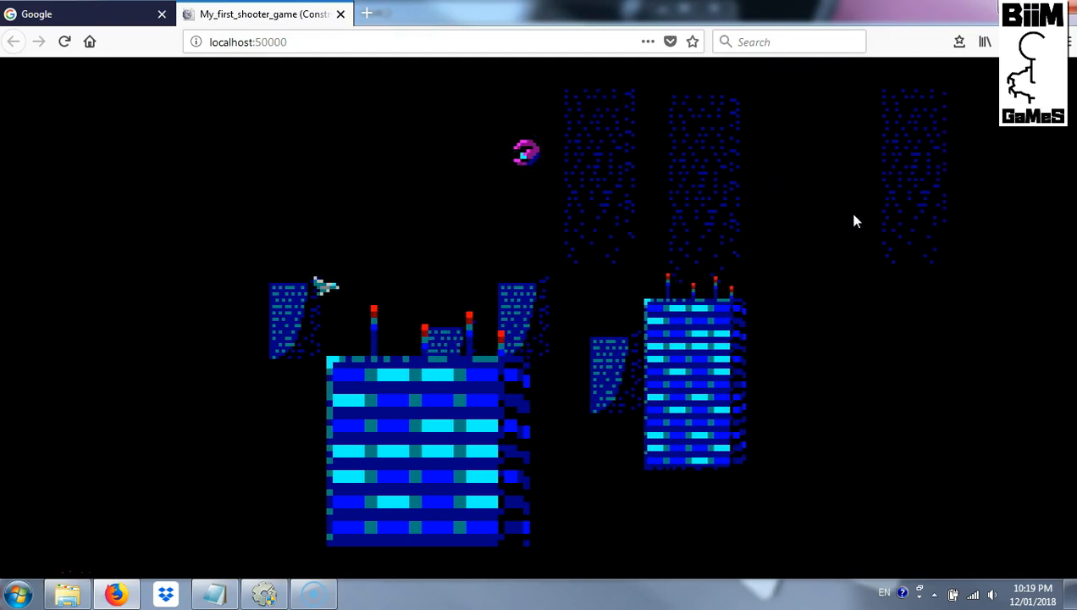
{"action": "key", "text": "Down"}
{"action": "key", "text": "Left"}
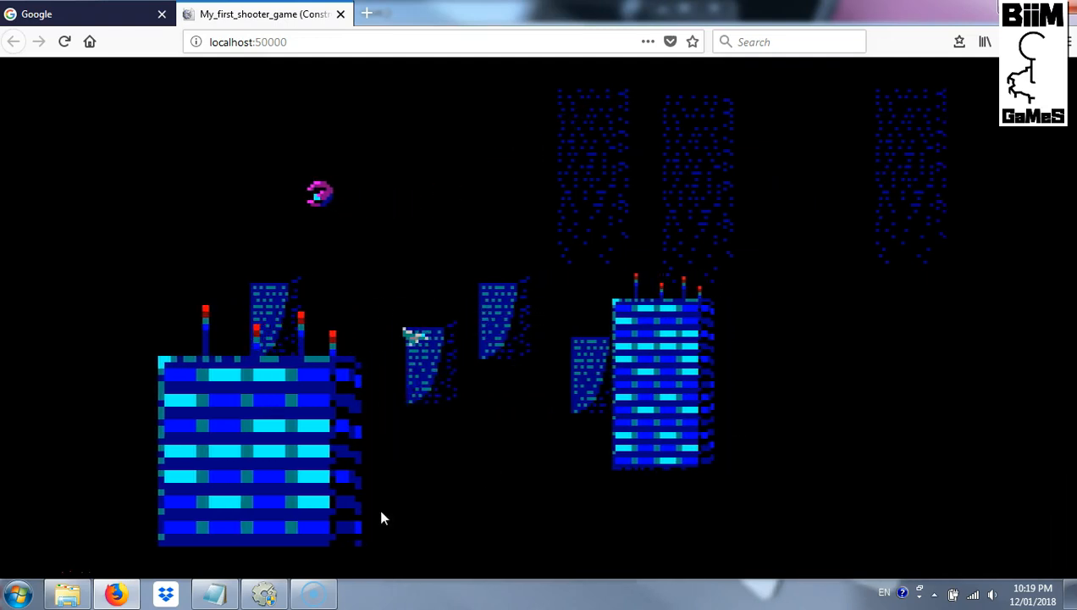
Switch back to Construct 2 and add an event to the Enemies group with the condition Enemy_01 On collision with Laser
{"action": "left_click", "coordinate": [265, 595]}
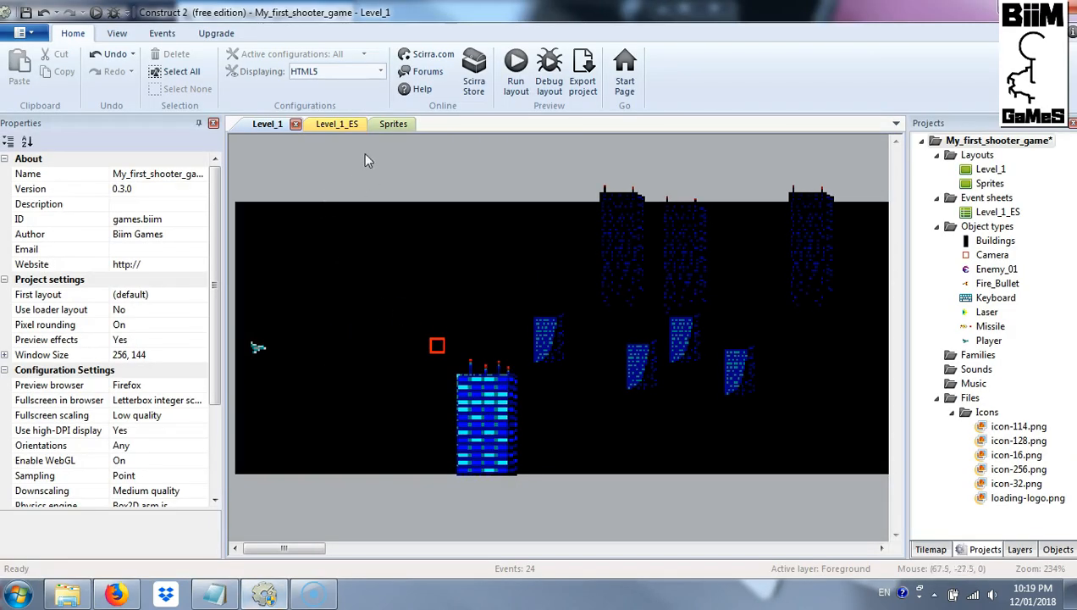
{"action": "left_click", "coordinate": [352, 126]}
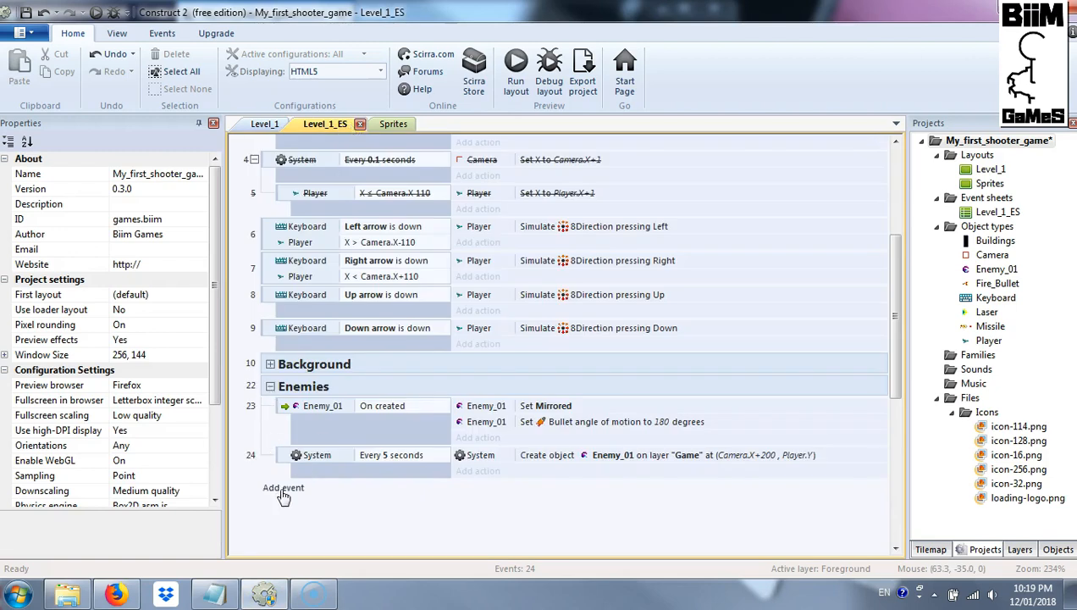
{"action": "left_click", "coordinate": [312, 389]}
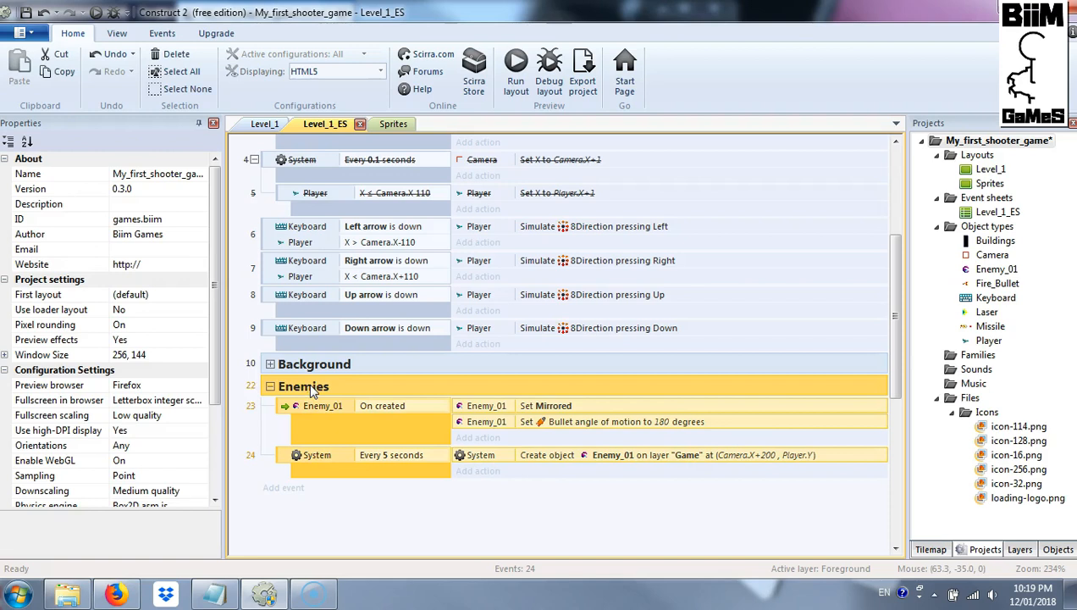
{"action": "key", "text": "b"}
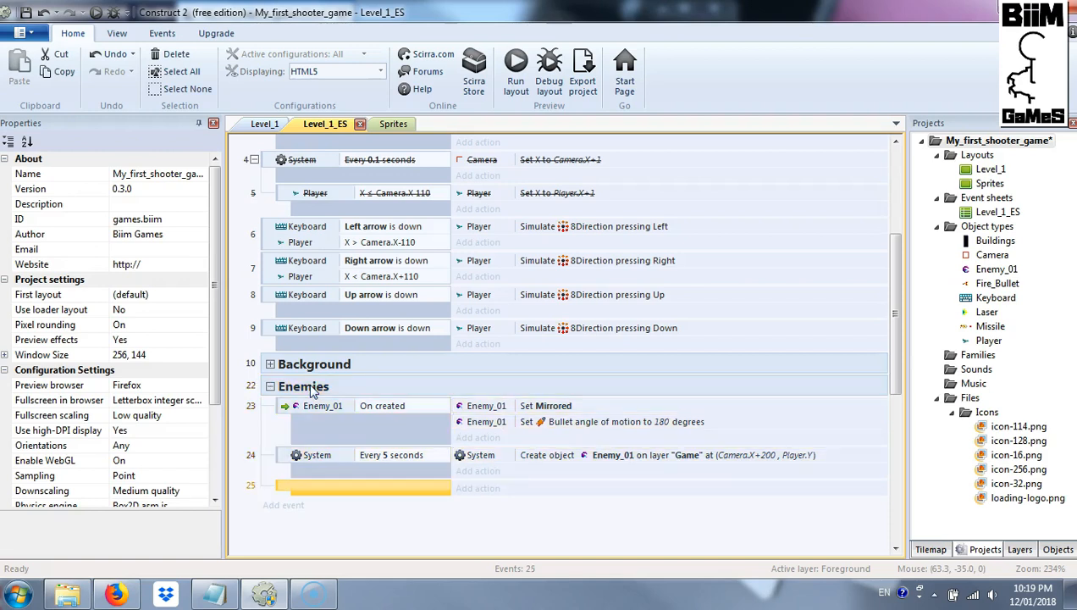
{"action": "double_click", "coordinate": [315, 489]}
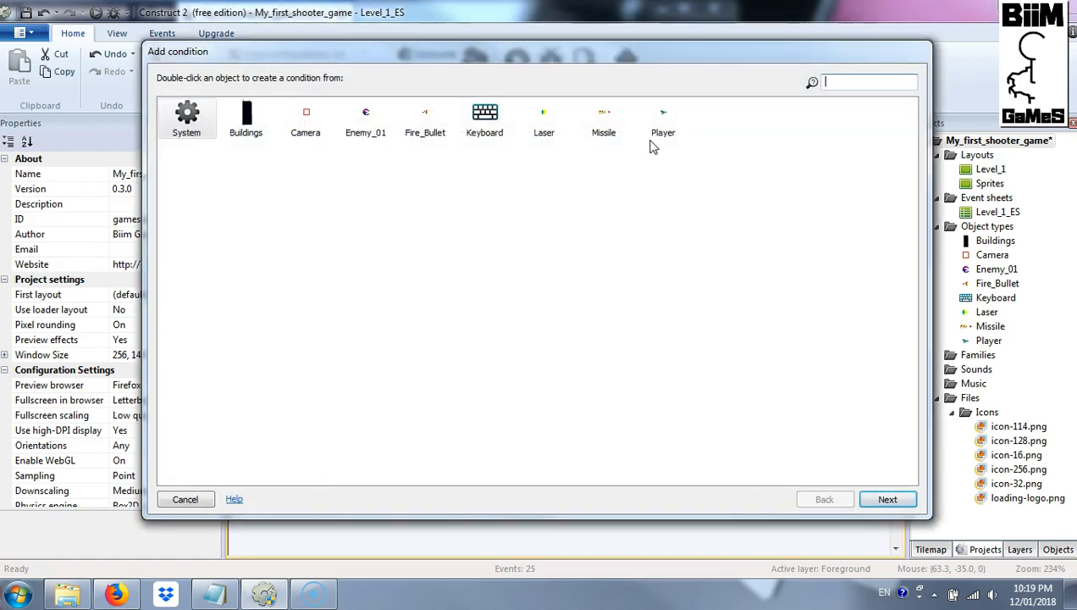
{"action": "double_click", "coordinate": [366, 127]}
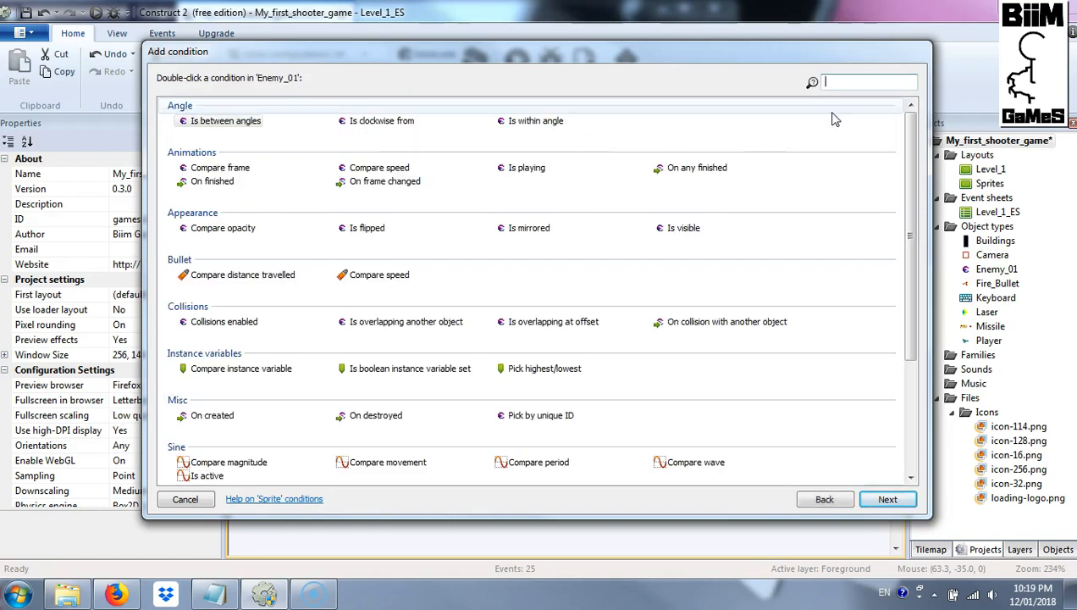
{"action": "type", "text": "coll"}
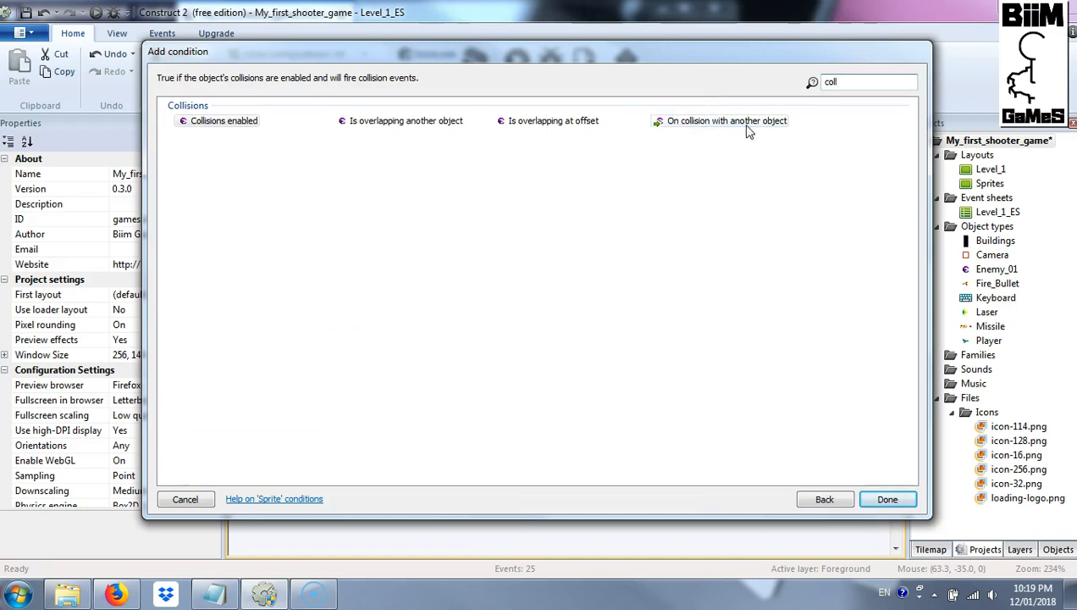
{"action": "double_click", "coordinate": [748, 129]}
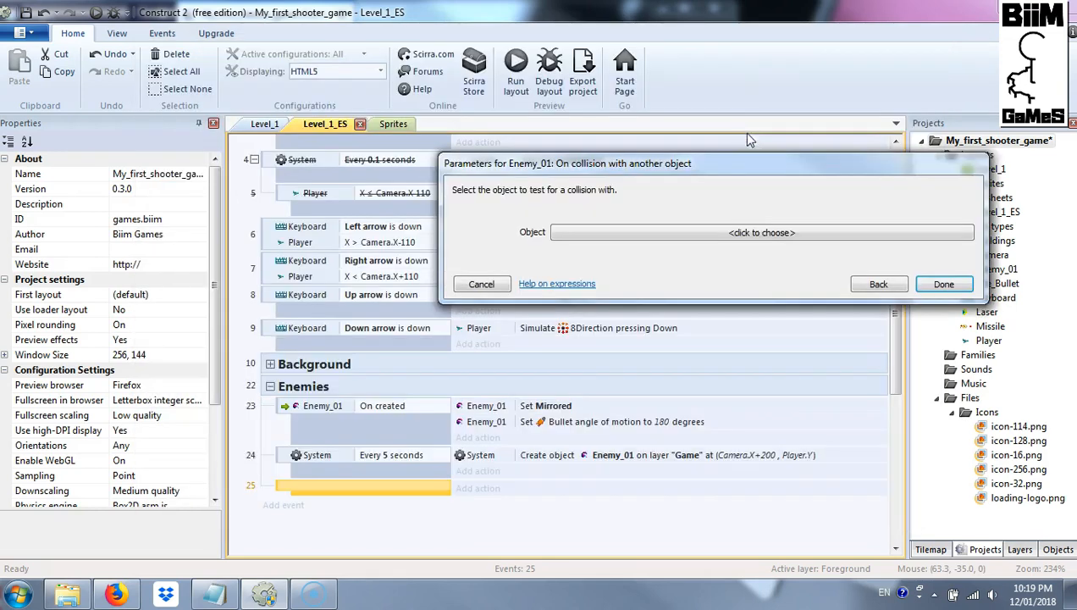
{"action": "left_click", "coordinate": [759, 233]}
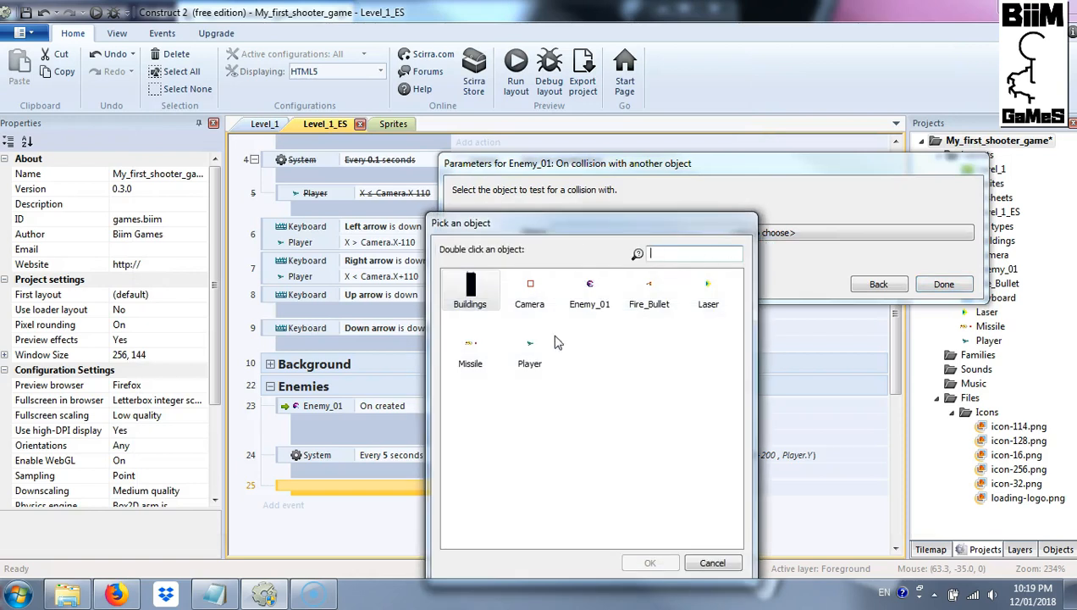
{"action": "double_click", "coordinate": [708, 291]}
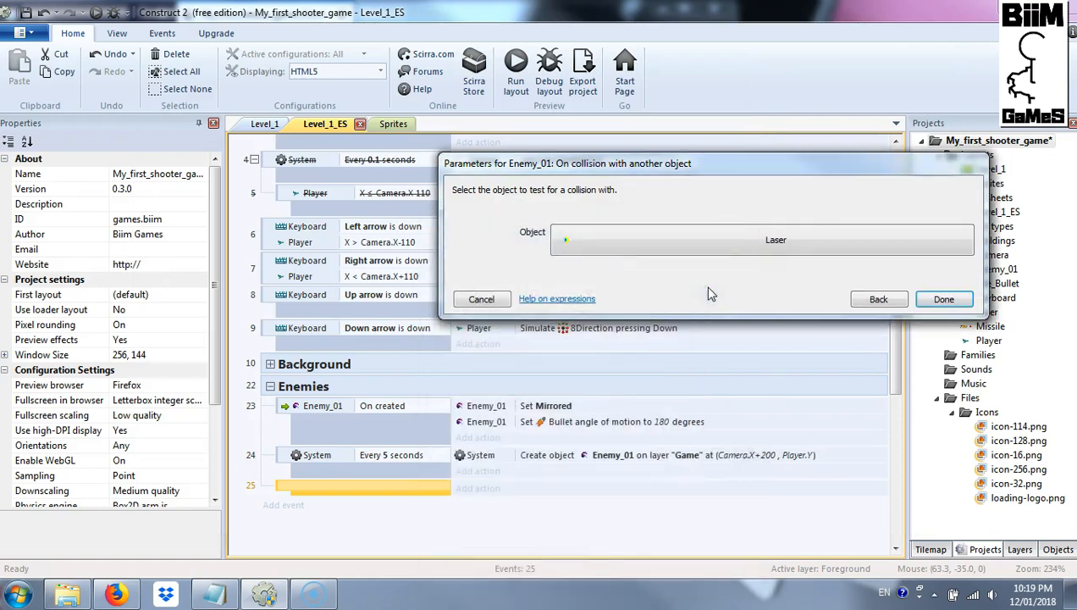
{"action": "left_click", "coordinate": [944, 300]}
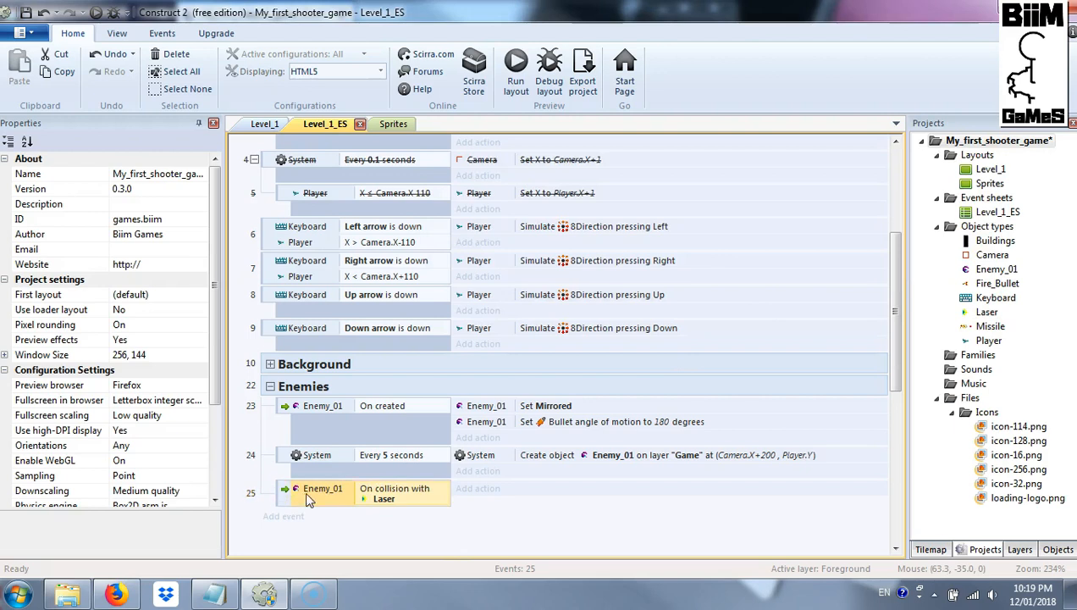
Make the Enemy_01 collision event an 'Or' block, duplicate its Laser condition and replace Laser with Missile in the copy
{"action": "right_click", "coordinate": [283, 496]}
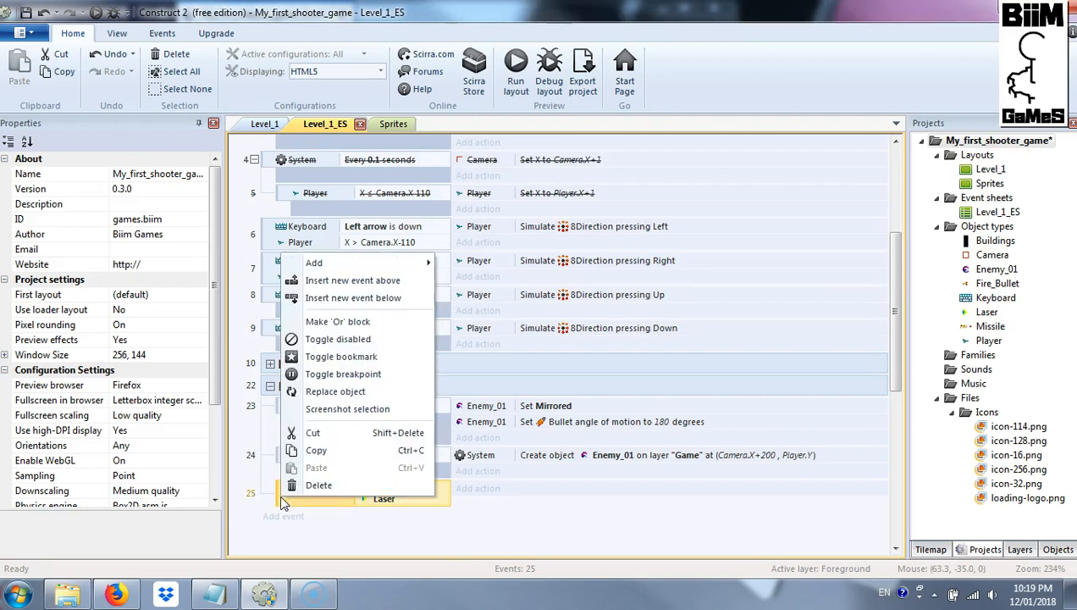
{"action": "left_click", "coordinate": [347, 323]}
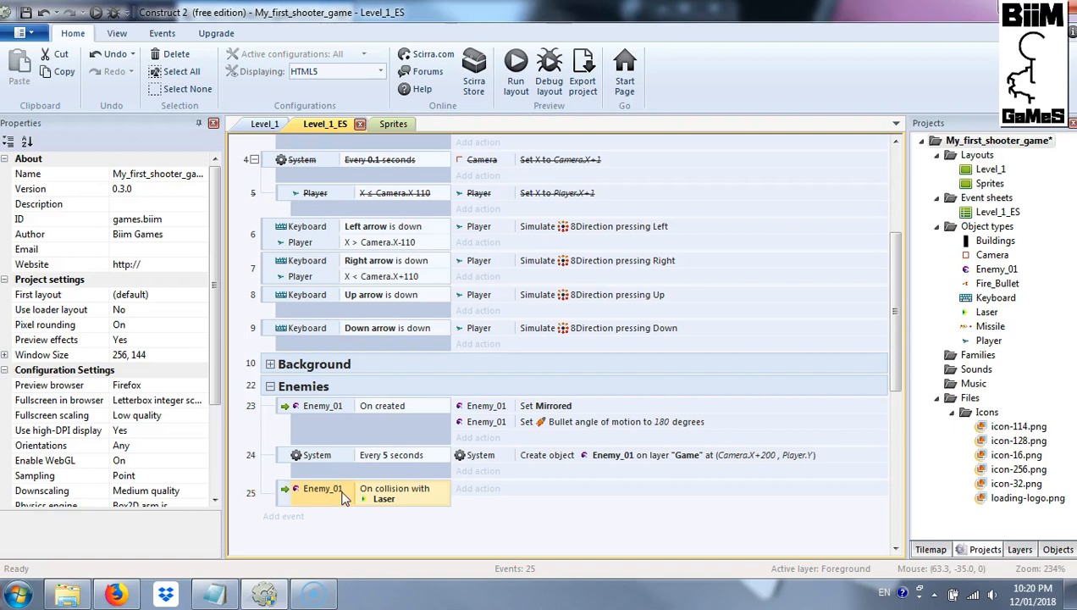
{"action": "left_click_drag", "start_coordinate": [343, 498], "coordinate": [353, 531], "text": "ctrl"}
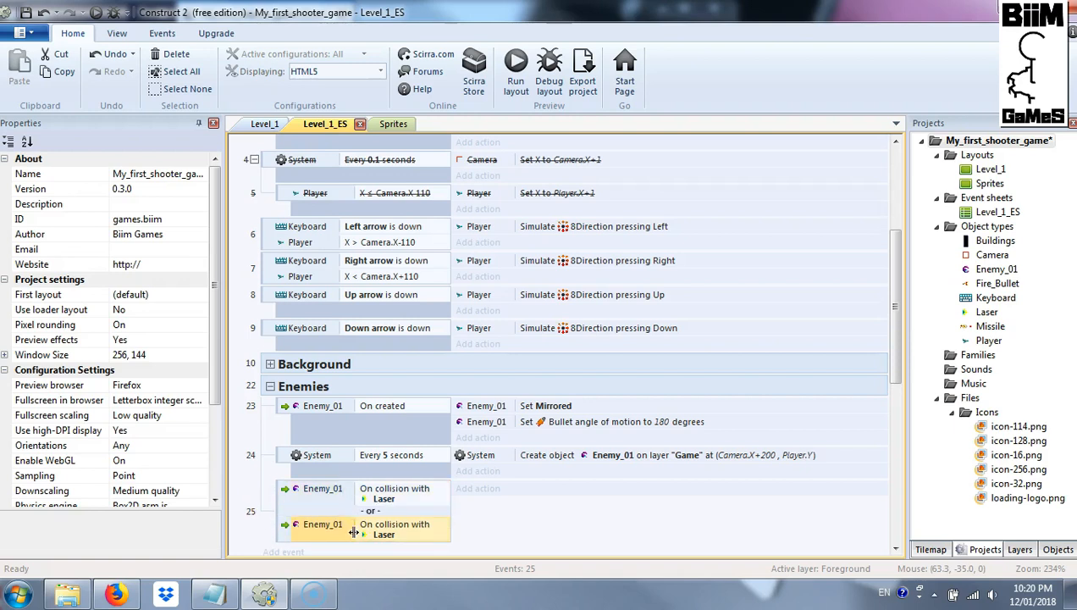
{"action": "right_click", "coordinate": [380, 531]}
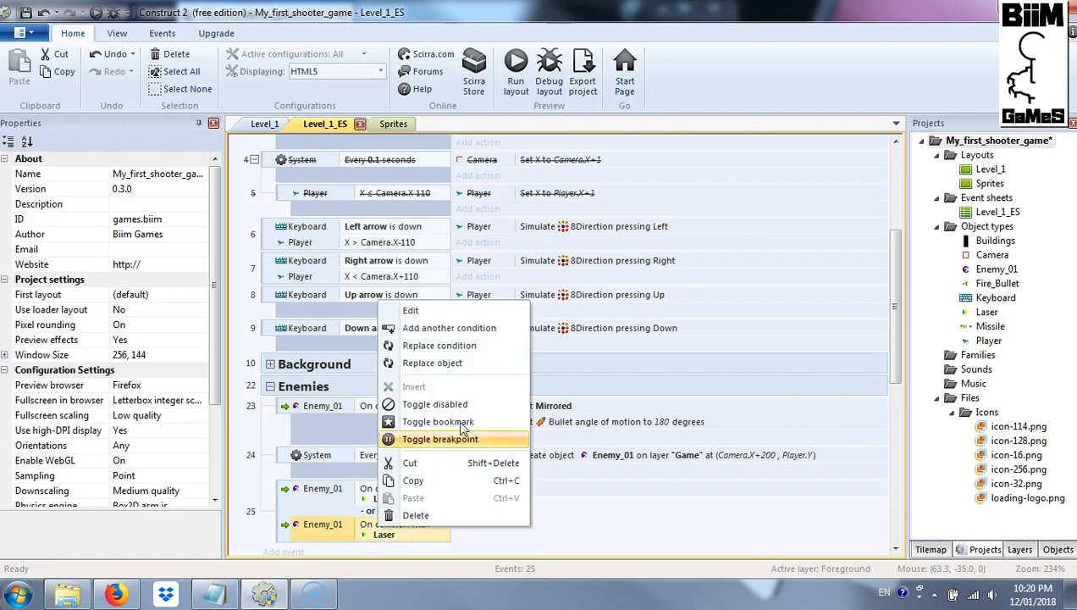
{"action": "left_click", "coordinate": [471, 366]}
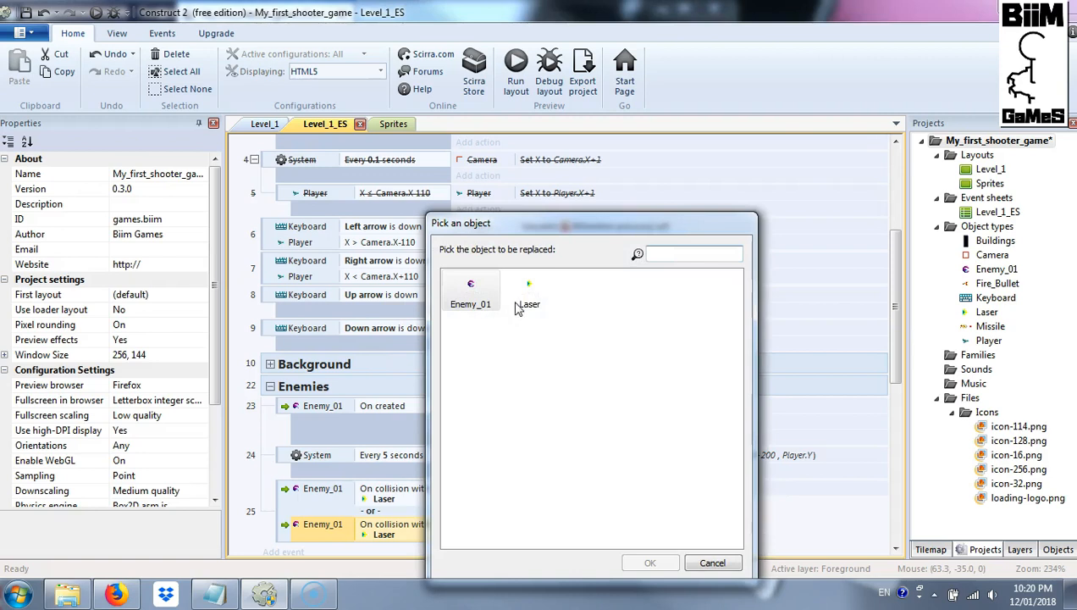
{"action": "double_click", "coordinate": [546, 292]}
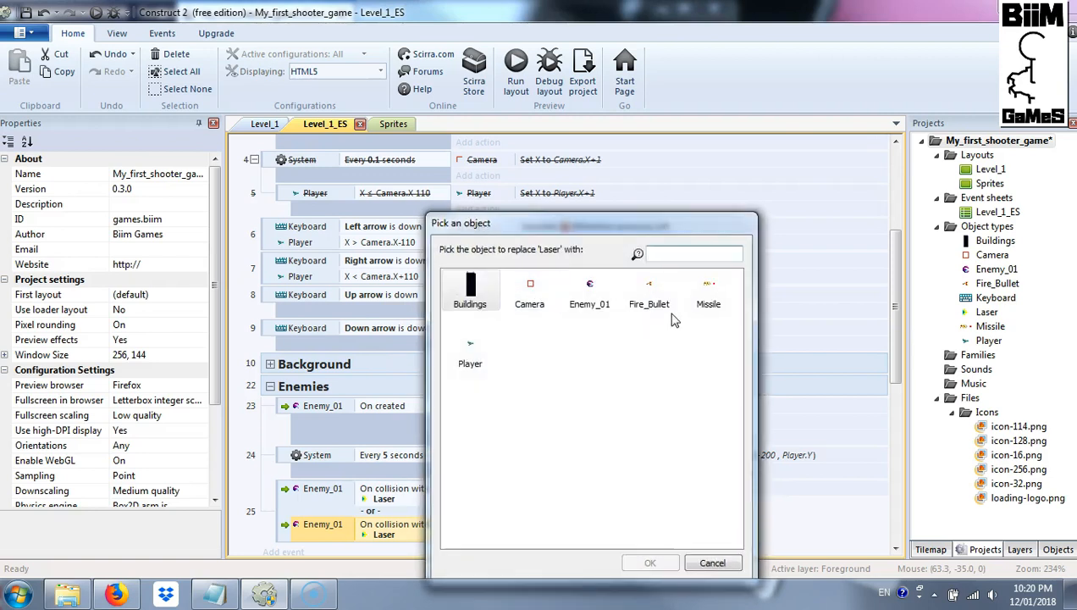
{"action": "double_click", "coordinate": [706, 291]}
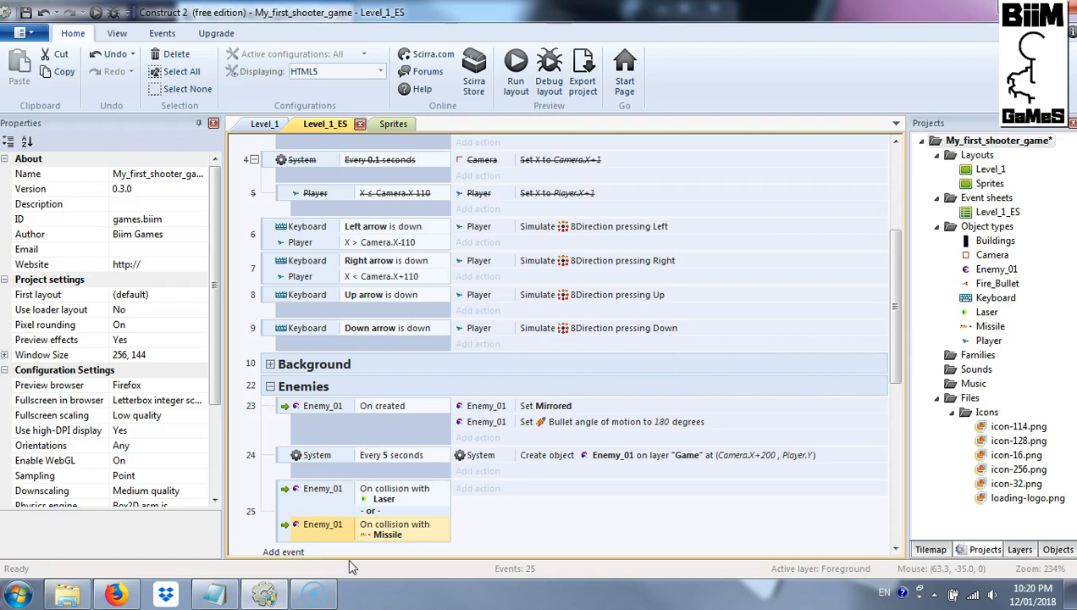
Add an Enemy_01 Destroy action to the Laser-or-Missile collision event
{"action": "left_click", "coordinate": [488, 491]}
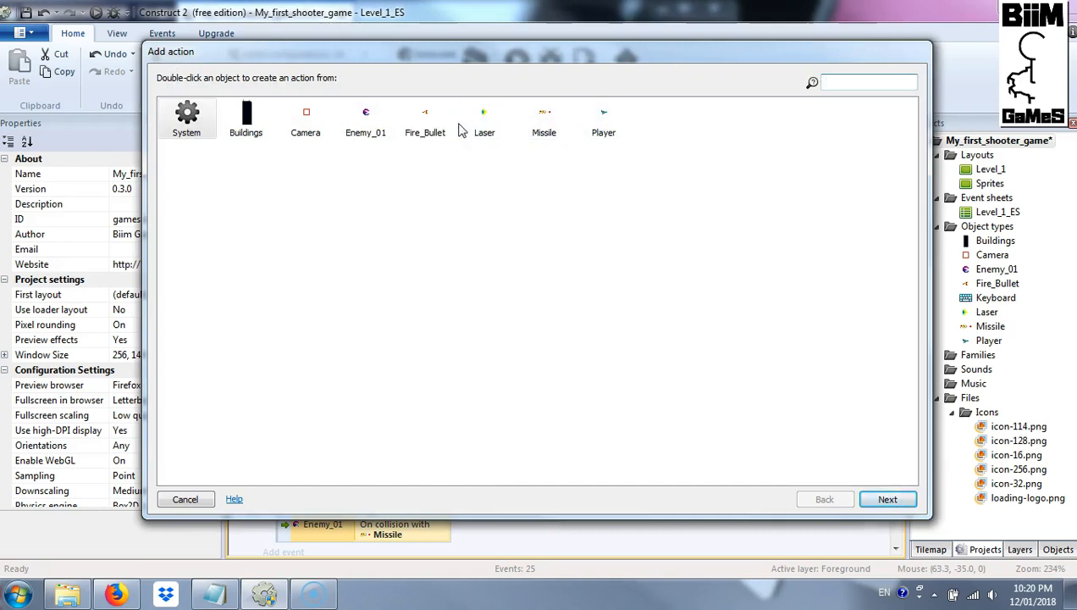
{"action": "double_click", "coordinate": [378, 123]}
{"action": "type", "text": "d"}
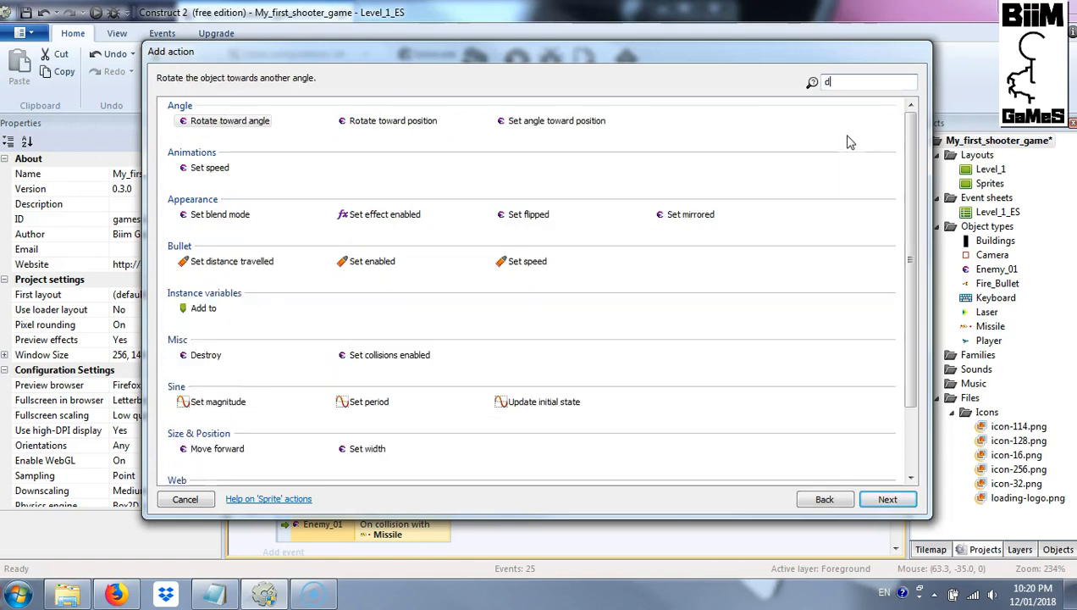
{"action": "type", "text": "d"}
{"action": "key", "text": "BackSpace"}
{"action": "type", "text": "es"}
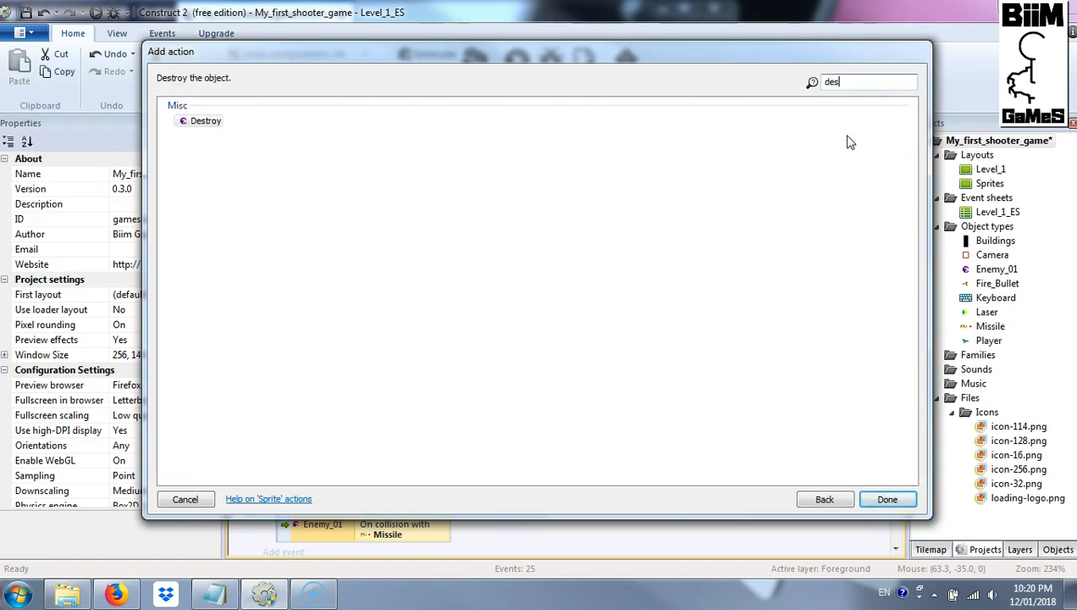
{"action": "double_click", "coordinate": [203, 121]}
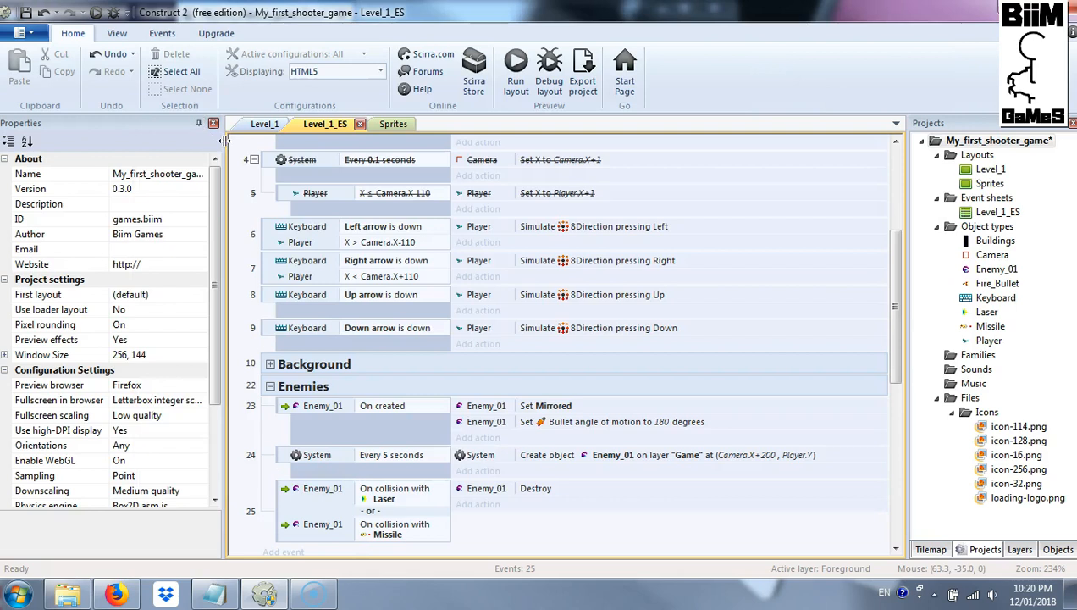
{"action": "left_click", "coordinate": [477, 504]}
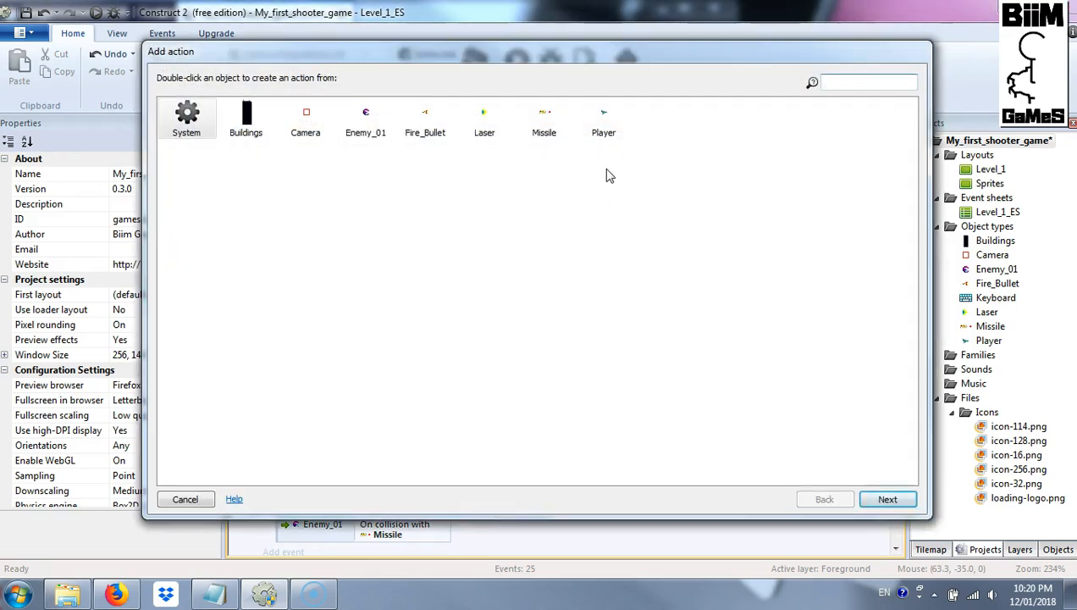
{"action": "left_click", "coordinate": [203, 501]}
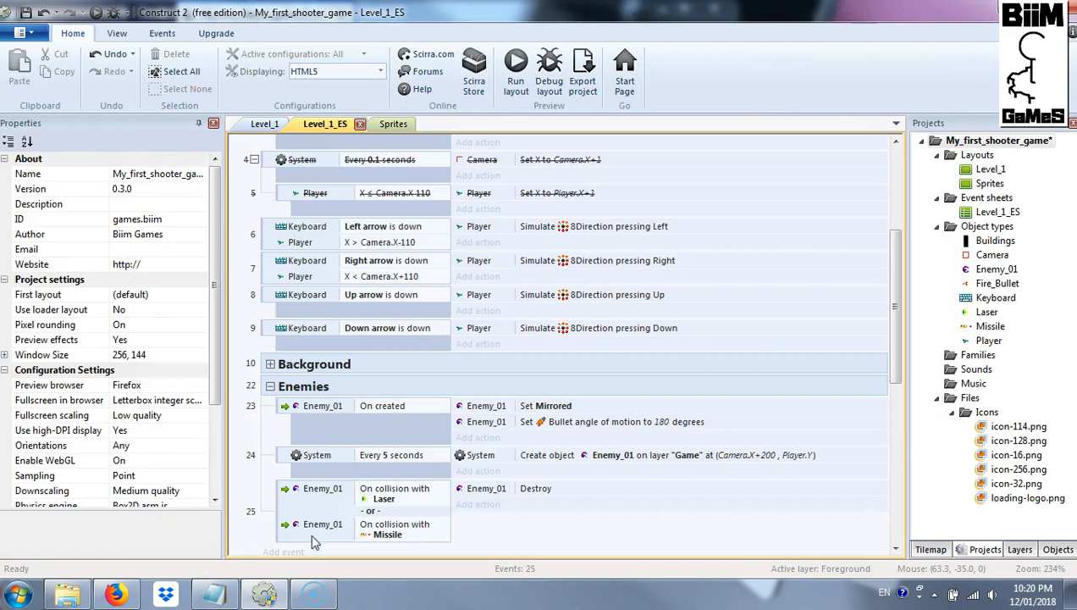
Duplicate the Or collision event and delete conditions so one event keeps only the Laser collision and the other only the Missile collision
{"action": "left_click", "coordinate": [322, 497]}
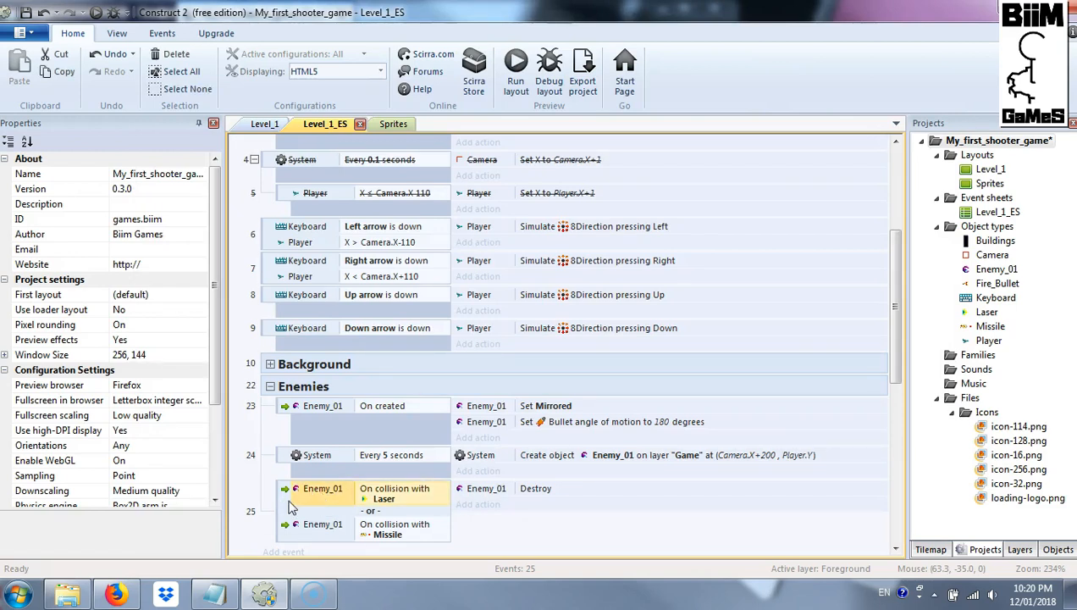
{"action": "left_click", "coordinate": [287, 508]}
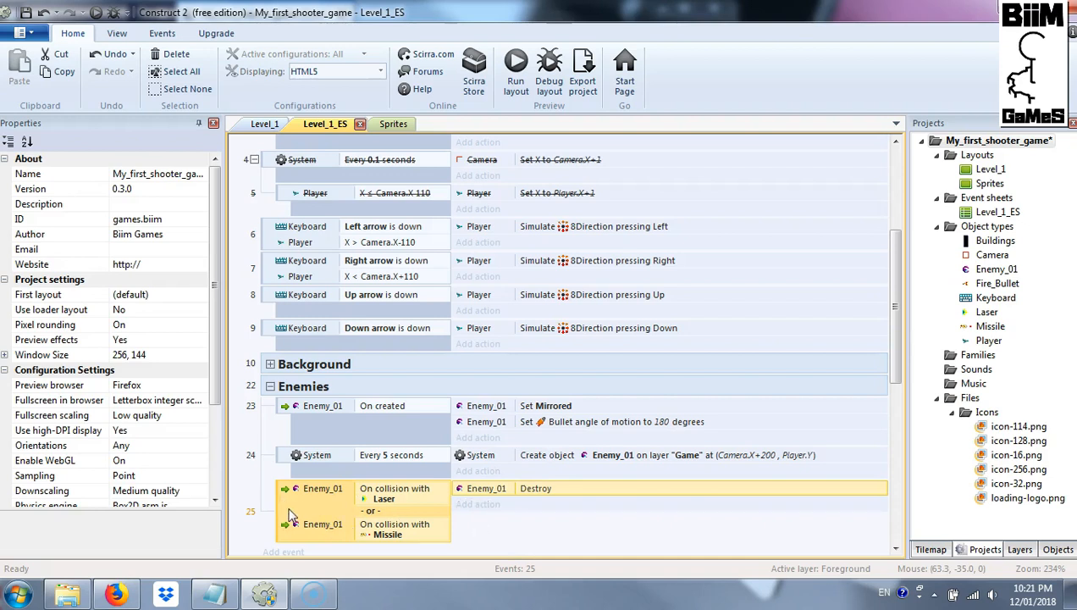
{"action": "left_click_drag", "start_coordinate": [285, 505], "coordinate": [291, 492], "text": "ctrl"}
{"action": "left_click", "coordinate": [293, 466]}
{"action": "key", "text": "Delete"}
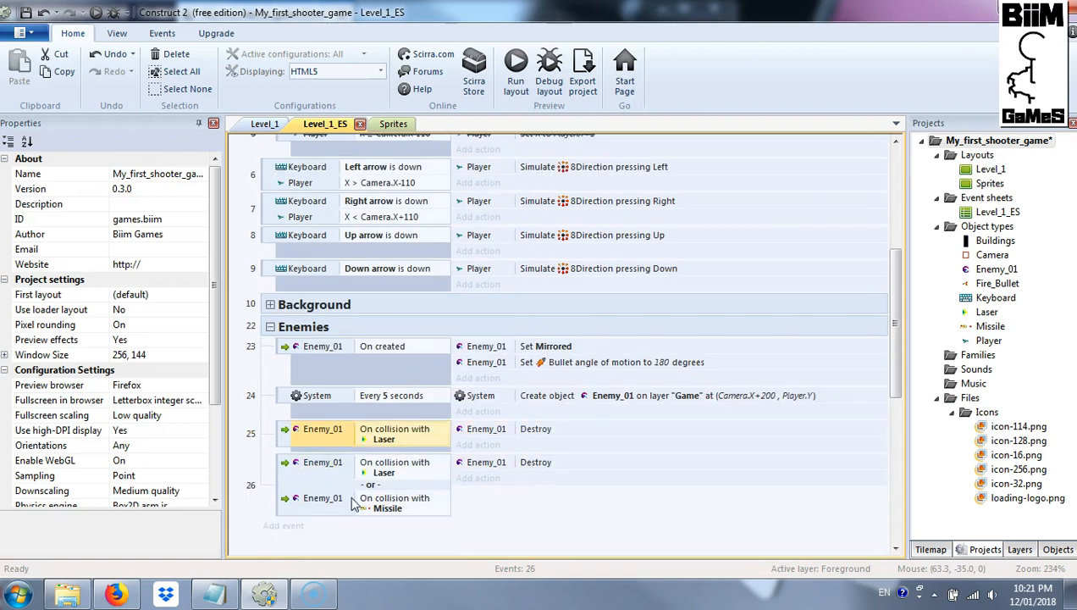
{"action": "left_click", "coordinate": [353, 477]}
{"action": "key", "text": "Delete"}
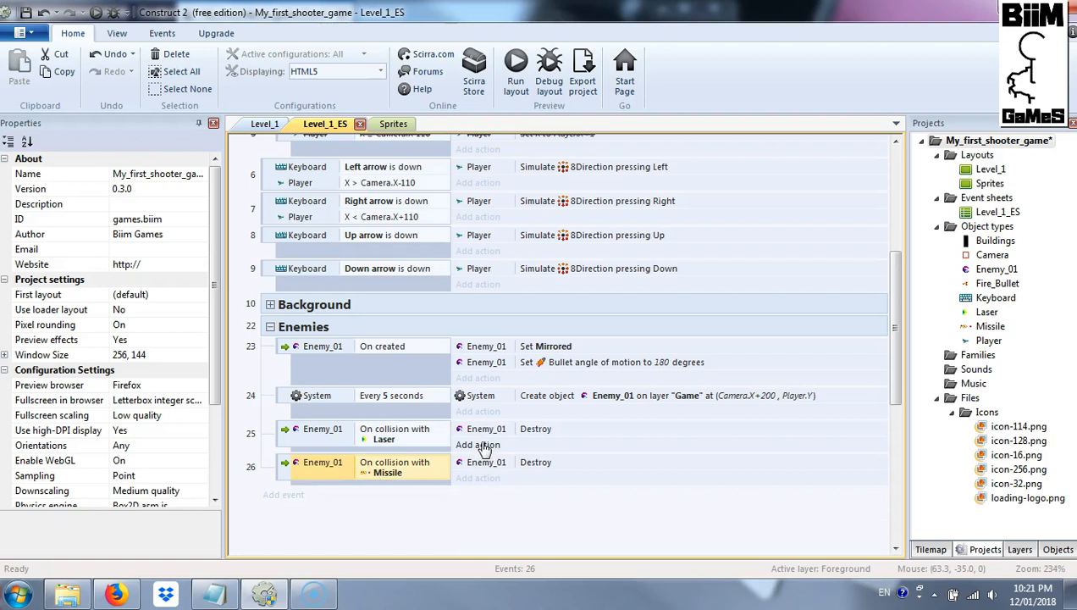
Add a Laser Destroy action to the event for Enemy_01 colliding with Laser
{"action": "left_click", "coordinate": [481, 446]}
{"action": "double_click", "coordinate": [486, 129]}
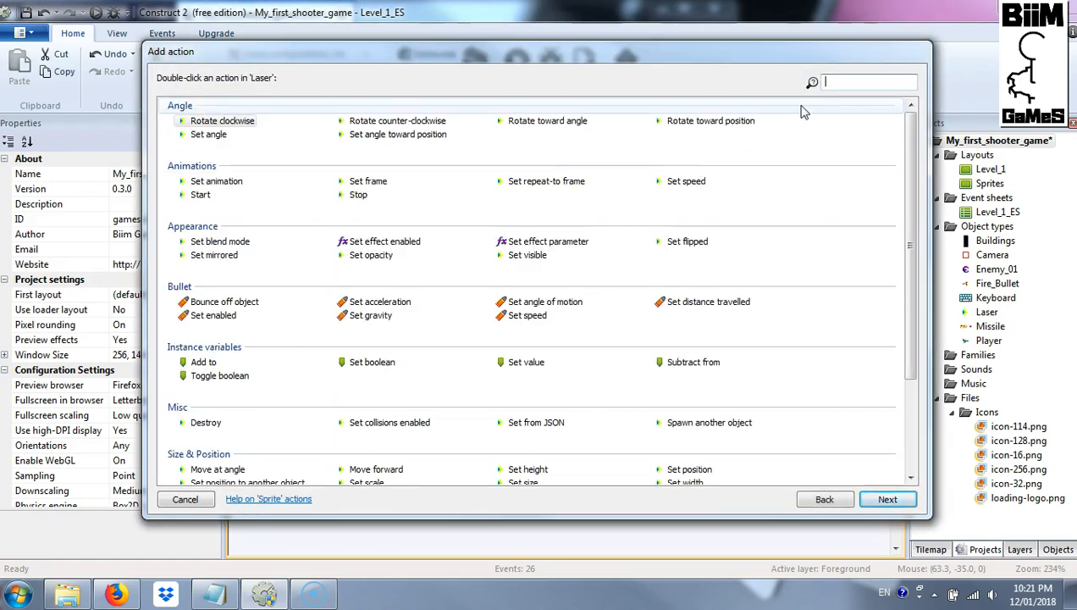
{"action": "type", "text": "de"}
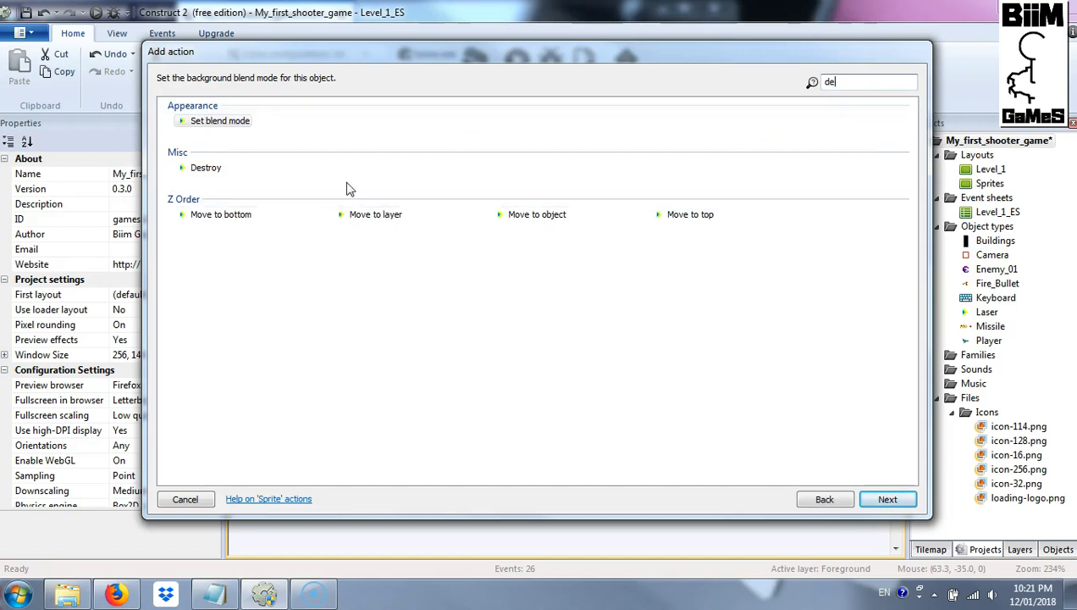
{"action": "double_click", "coordinate": [208, 169]}
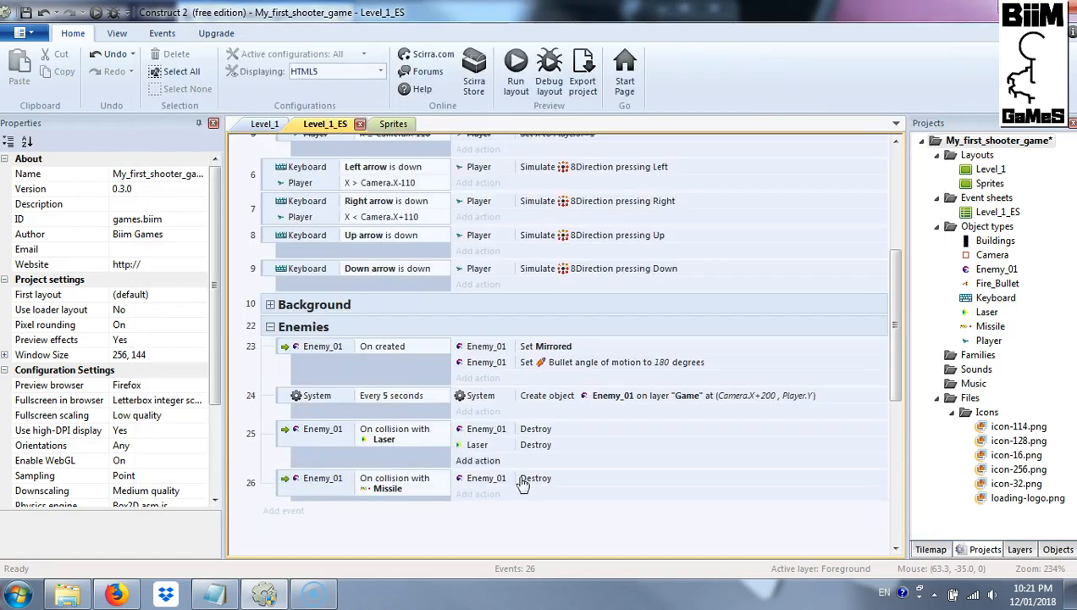
Copy the Laser Destroy action into the Missile collision event and replace its object with Missile
{"action": "left_click", "coordinate": [487, 447]}
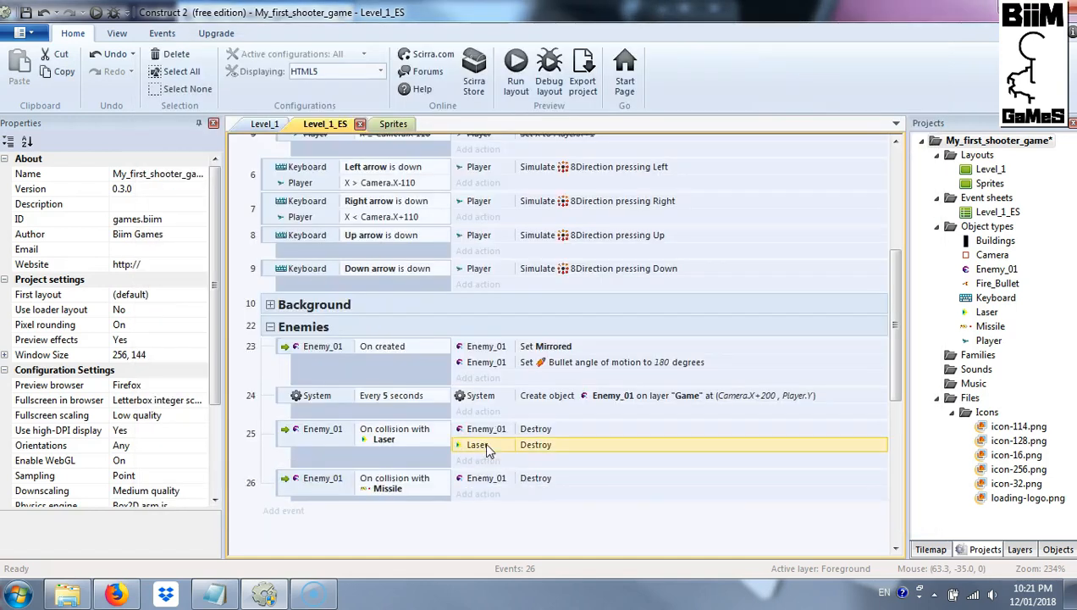
{"action": "double_click", "coordinate": [486, 447]}
{"action": "key", "text": "Escape"}
{"action": "left_click_drag", "start_coordinate": [539, 445], "coordinate": [540, 493], "text": "ctrl"}
{"action": "right_click", "coordinate": [514, 496]}
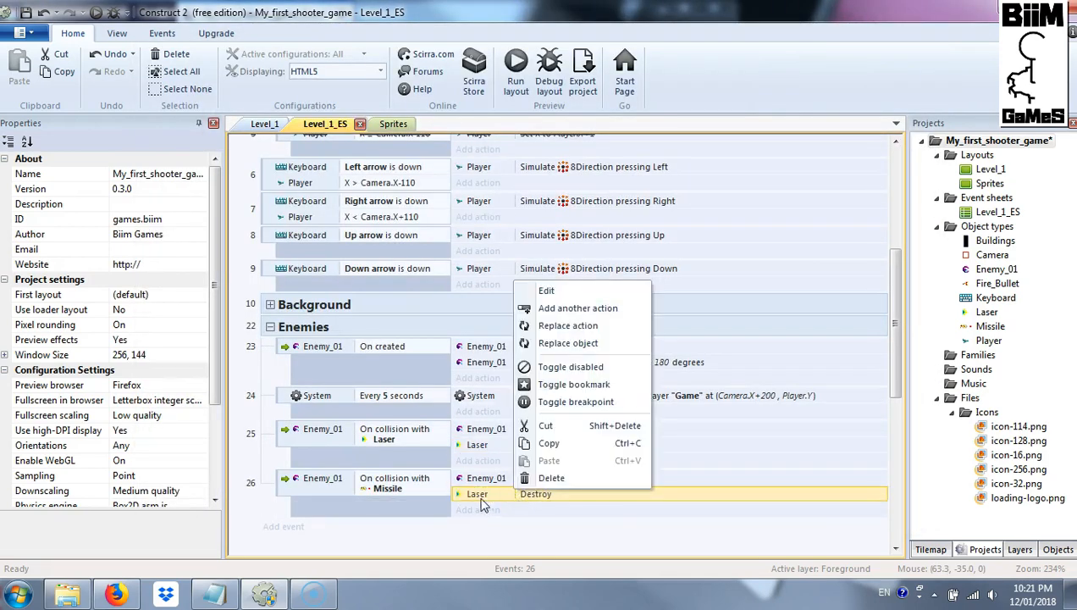
{"action": "right_click", "coordinate": [506, 518]}
{"action": "left_click", "coordinate": [567, 355]}
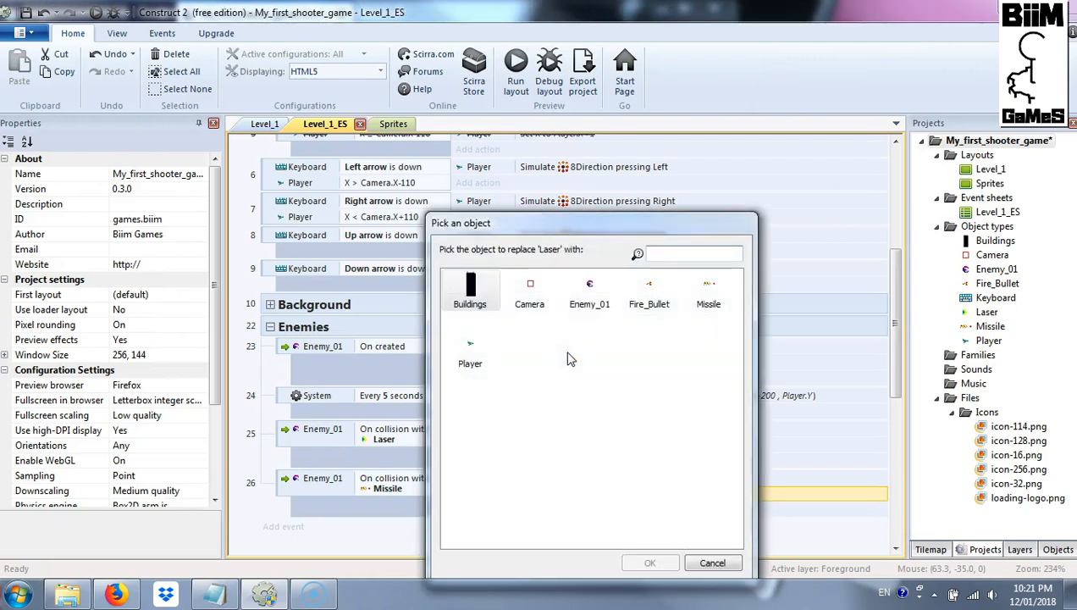
{"action": "double_click", "coordinate": [708, 292]}
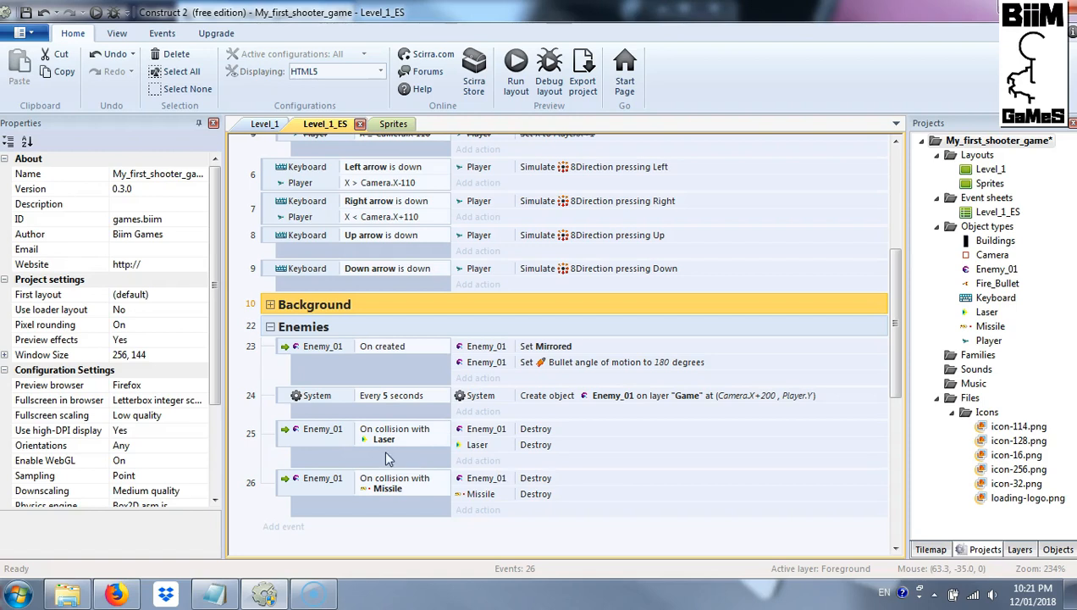
Run the layout in the browser and fly the Player ship around to test the weapon collisions with Enemy_01
{"action": "left_click", "coordinate": [516, 66]}
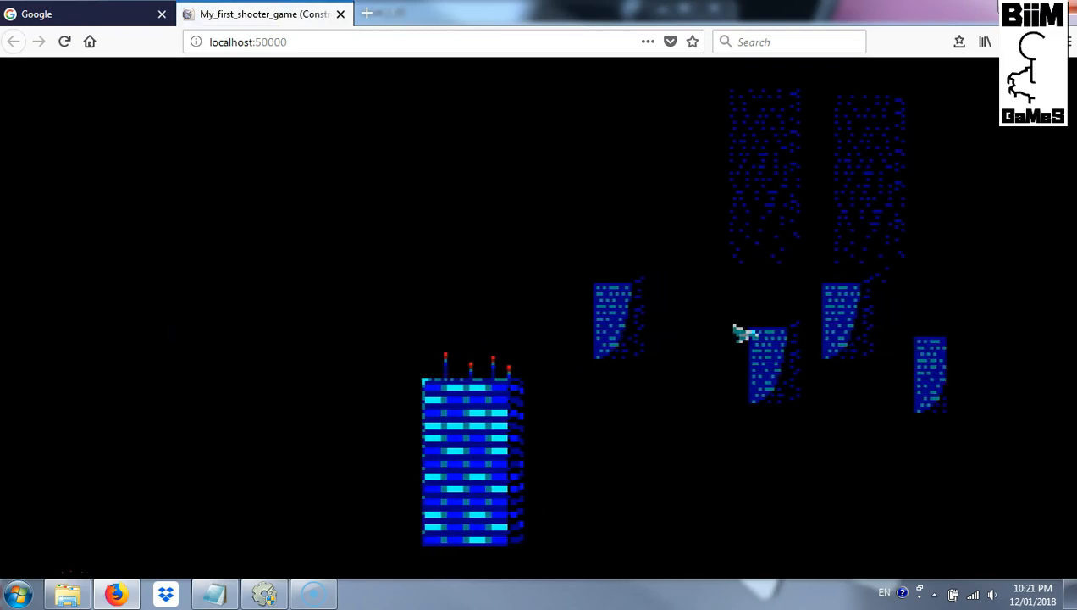
{"action": "key", "text": "Left"}
{"action": "key", "text": "Up"}
{"action": "key", "text": "Right"}
{"action": "key", "text": "Down"}
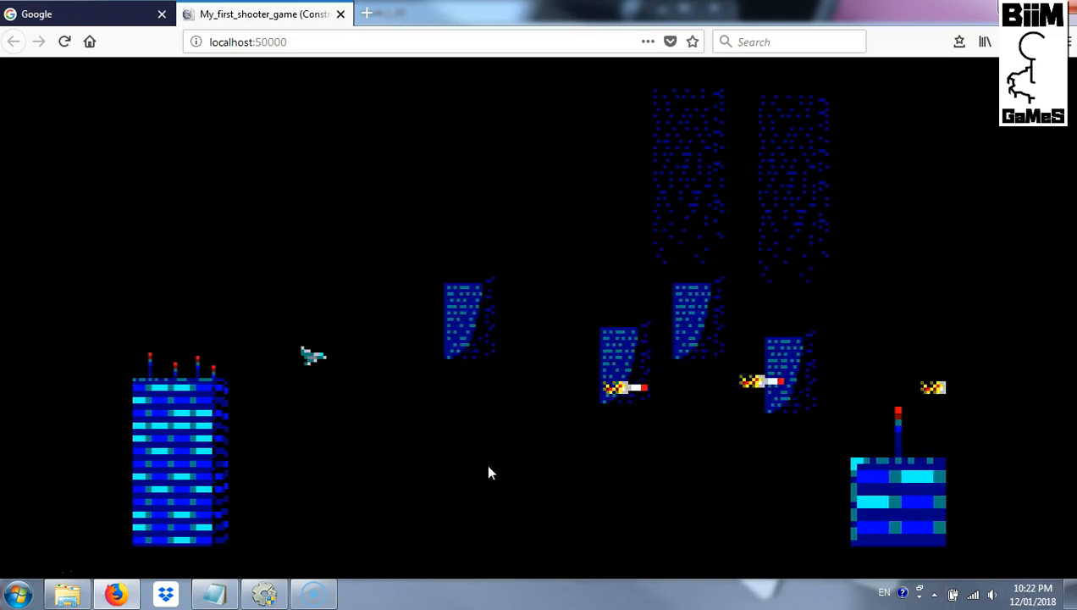
Switch back to Construct 2 and move both Enemy_01 collision events above the Every 5 seconds event
{"action": "left_click", "coordinate": [313, 592]}
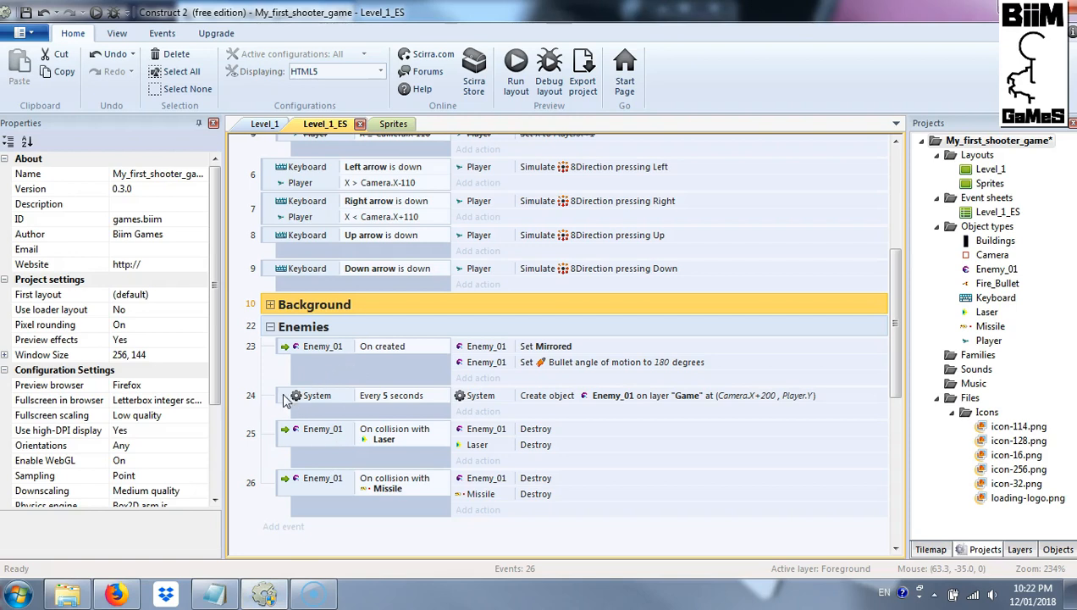
{"action": "left_click", "coordinate": [288, 441]}
{"action": "left_click", "coordinate": [286, 485], "text": "shift"}
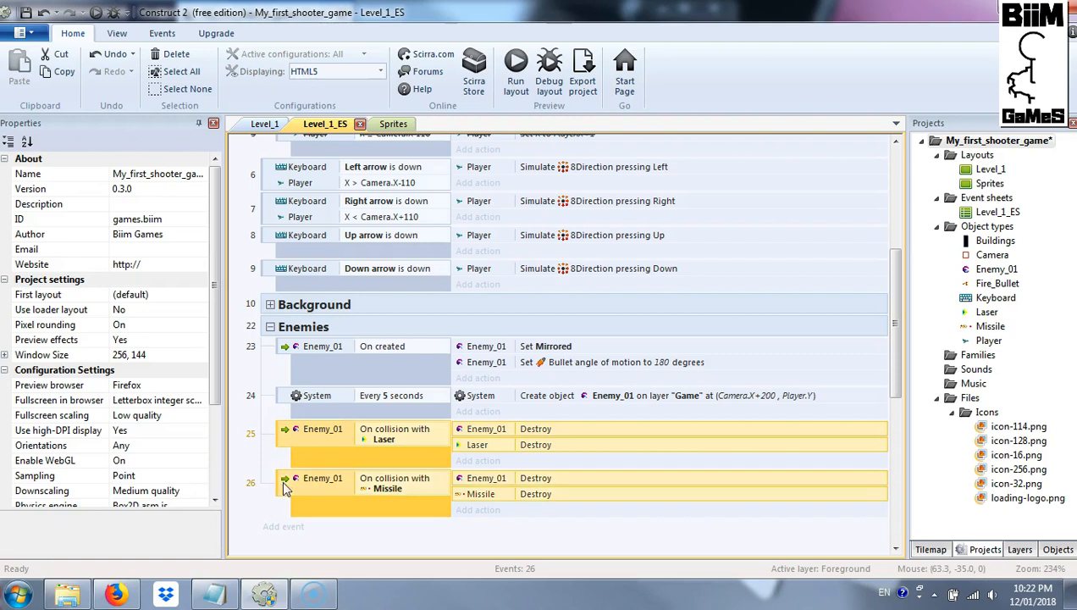
{"action": "left_click_drag", "start_coordinate": [283, 439], "coordinate": [292, 391]}
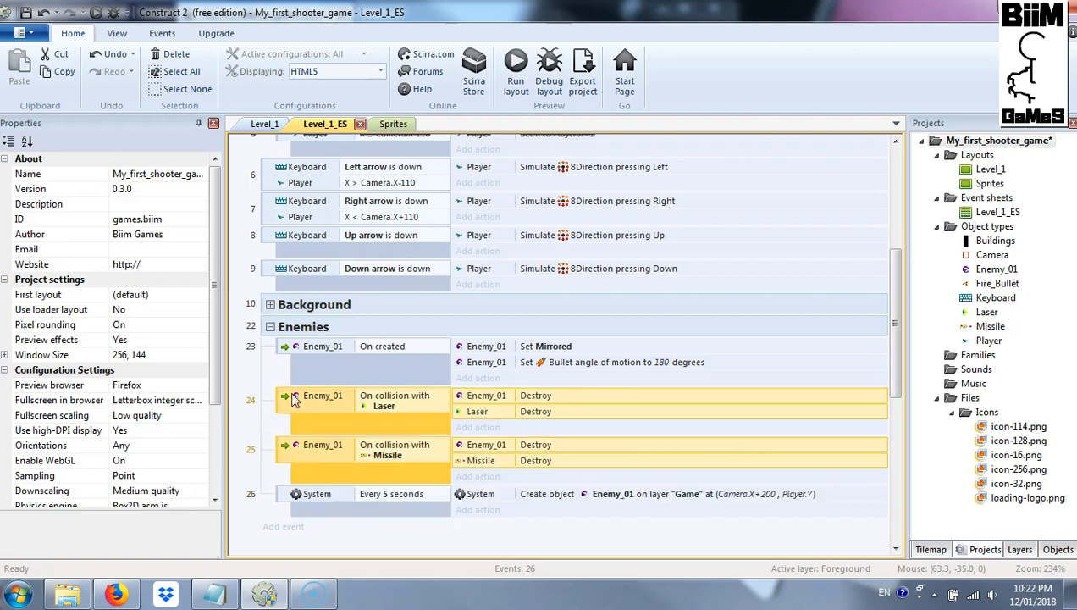
Duplicate the Every 5 seconds spawn event twice and set the copies' intervals to 4 and 3 seconds
{"action": "left_click", "coordinate": [288, 494]}
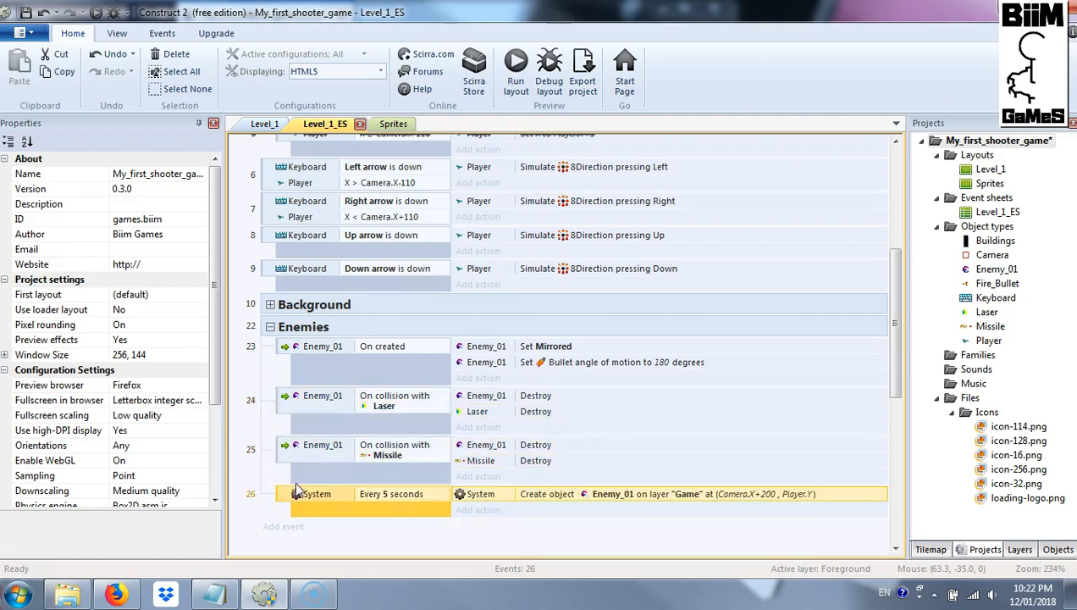
{"action": "left_click_drag", "start_coordinate": [283, 494], "coordinate": [282, 548], "text": "ctrl"}
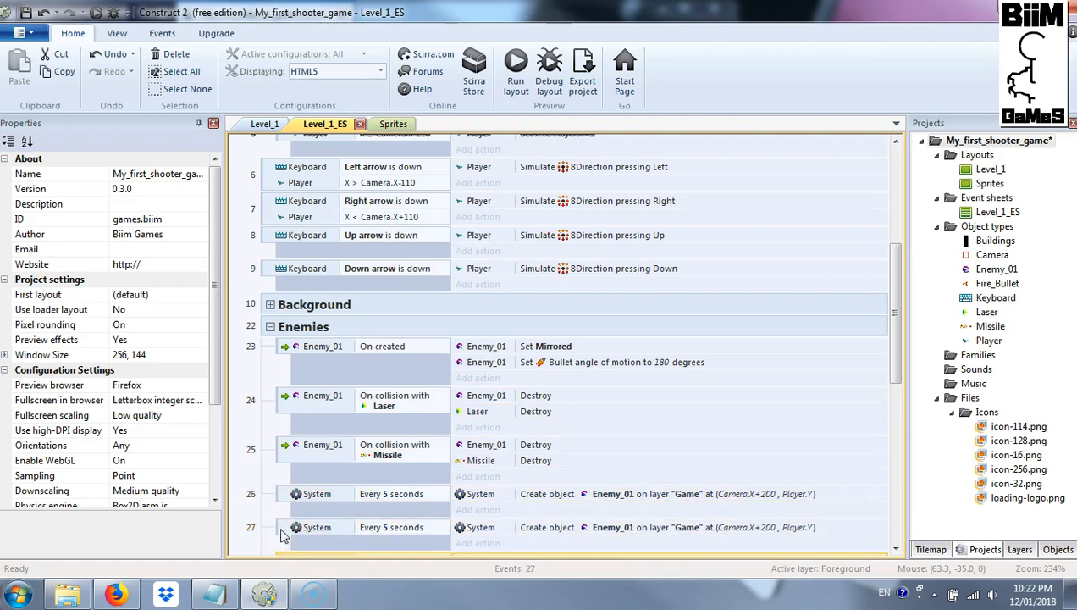
{"action": "double_click", "coordinate": [392, 473]}
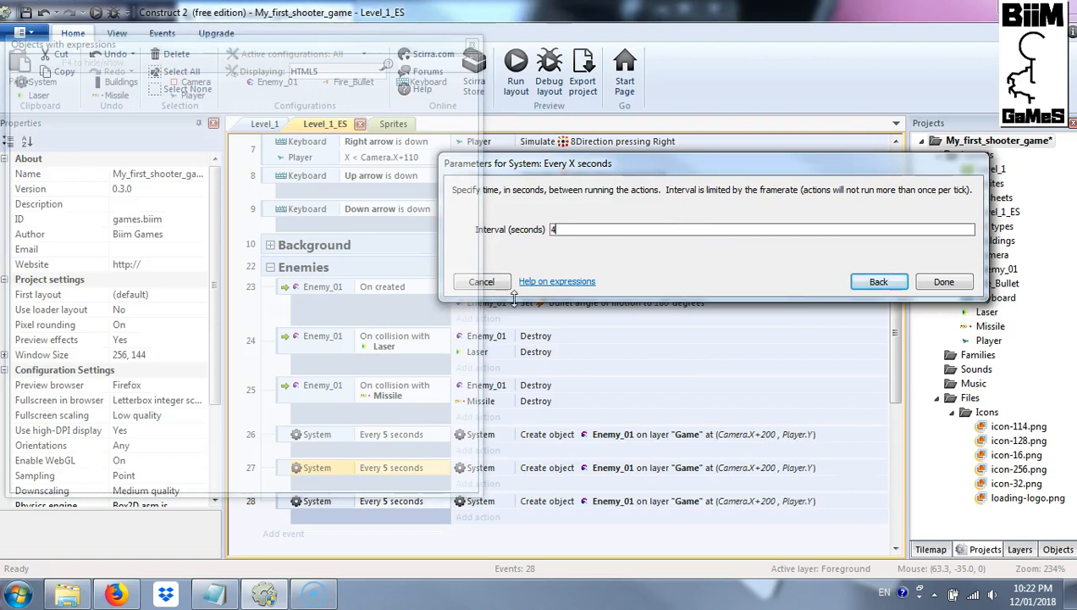
{"action": "left_click", "coordinate": [946, 282]}
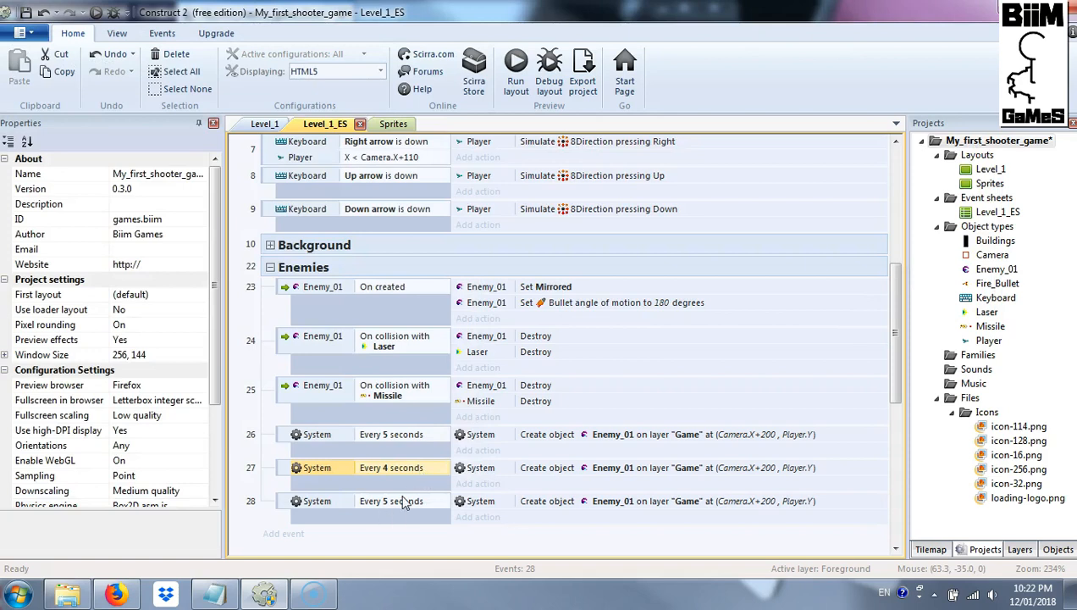
{"action": "double_click", "coordinate": [404, 505]}
{"action": "type", "text": "3"}
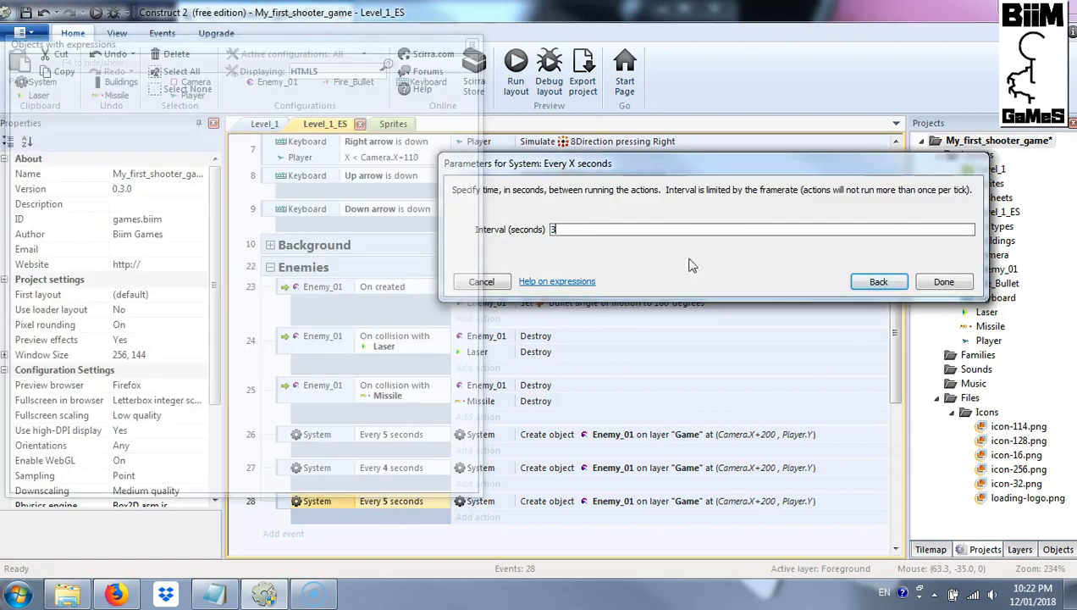
{"action": "left_click", "coordinate": [943, 282]}
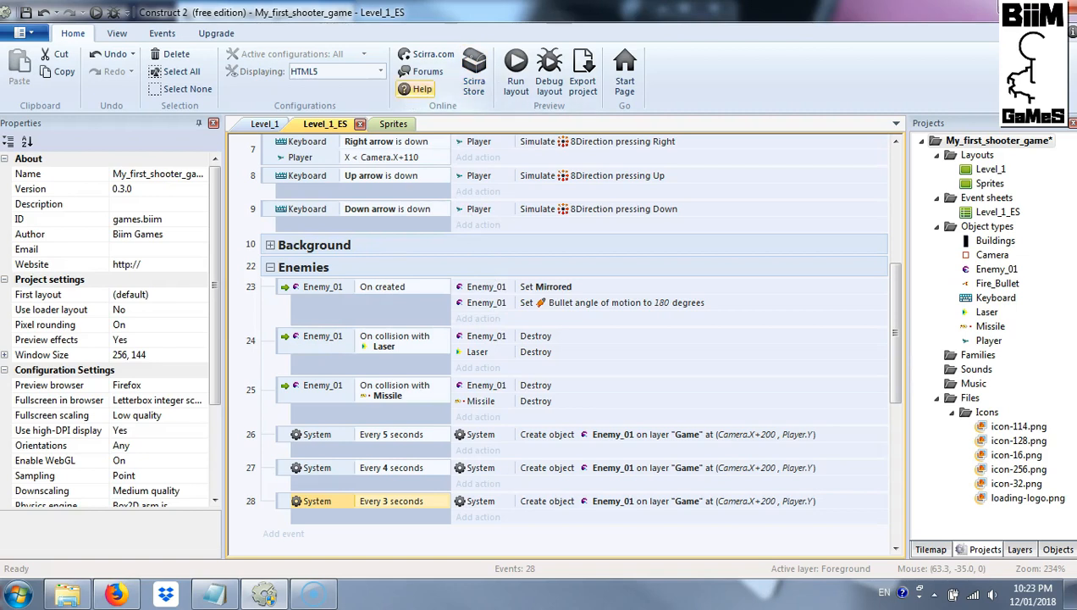
Run the layout in the browser and fly the Player ship around to examine the Enemy_01 spawns at 5, 4 and 3 second intervals
{"action": "left_click", "coordinate": [515, 66]}
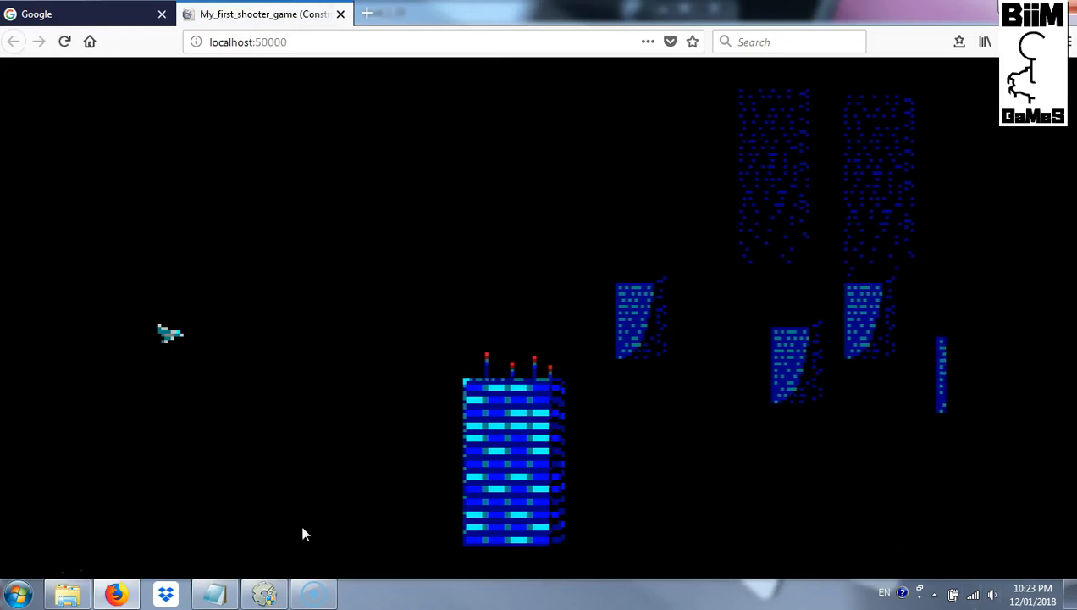
{"action": "key", "text": "Right"}
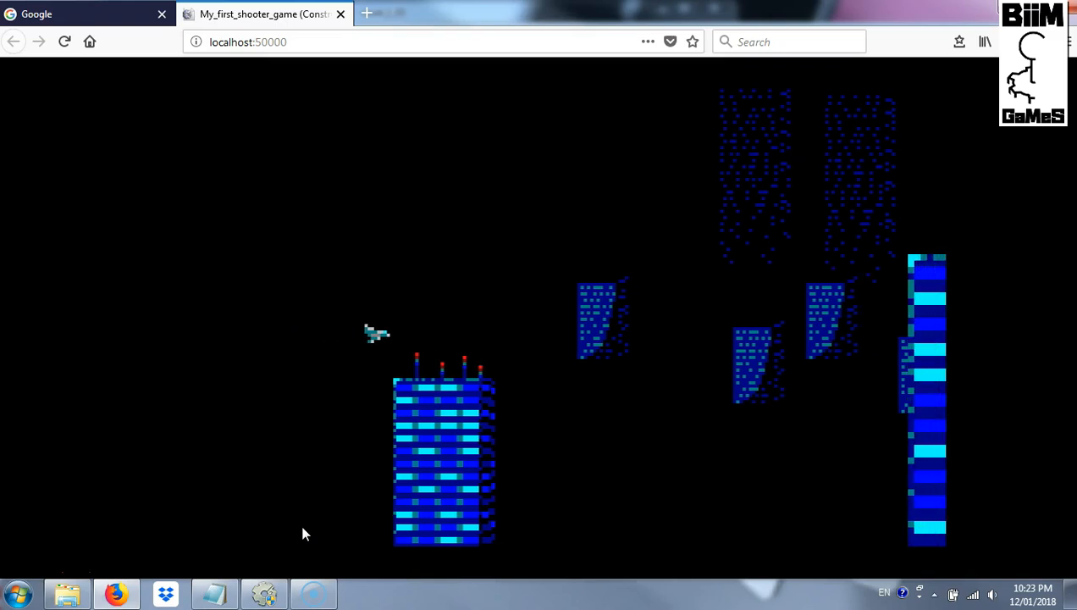
{"action": "key", "text": "Left"}
{"action": "key", "text": "Left"}
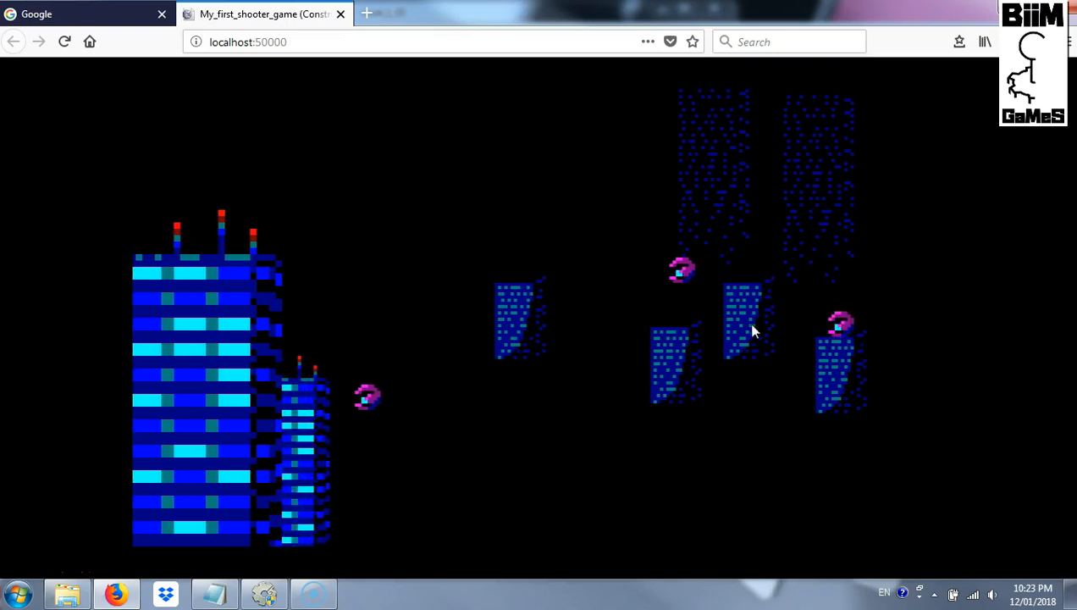
{"action": "key", "text": "Right"}
{"action": "key", "text": "Up"}
{"action": "key", "text": "Right"}
{"action": "key", "text": "Down"}
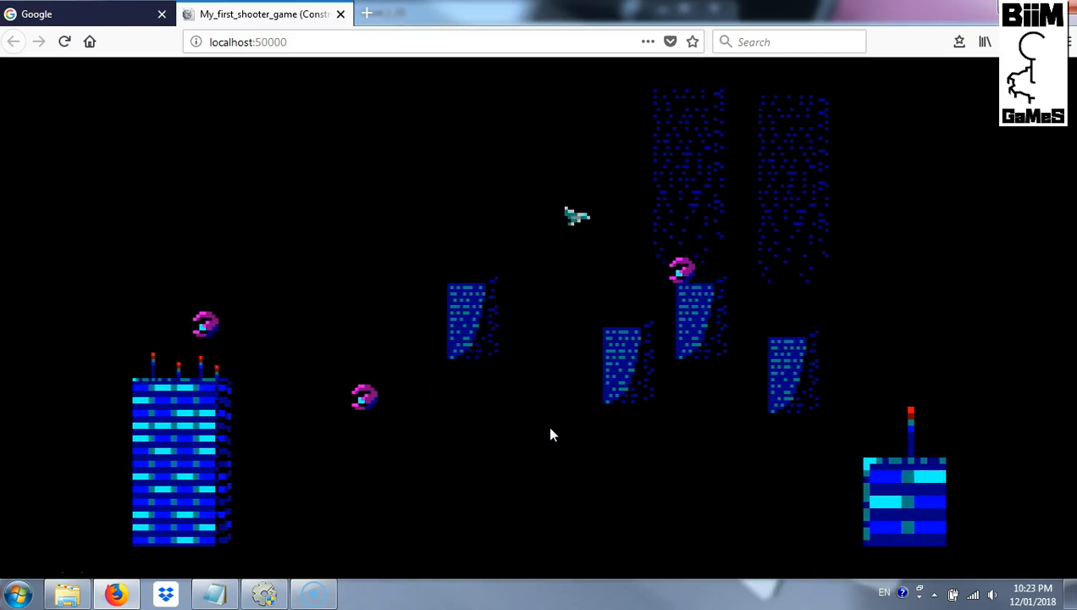
{"action": "key", "text": "Down"}
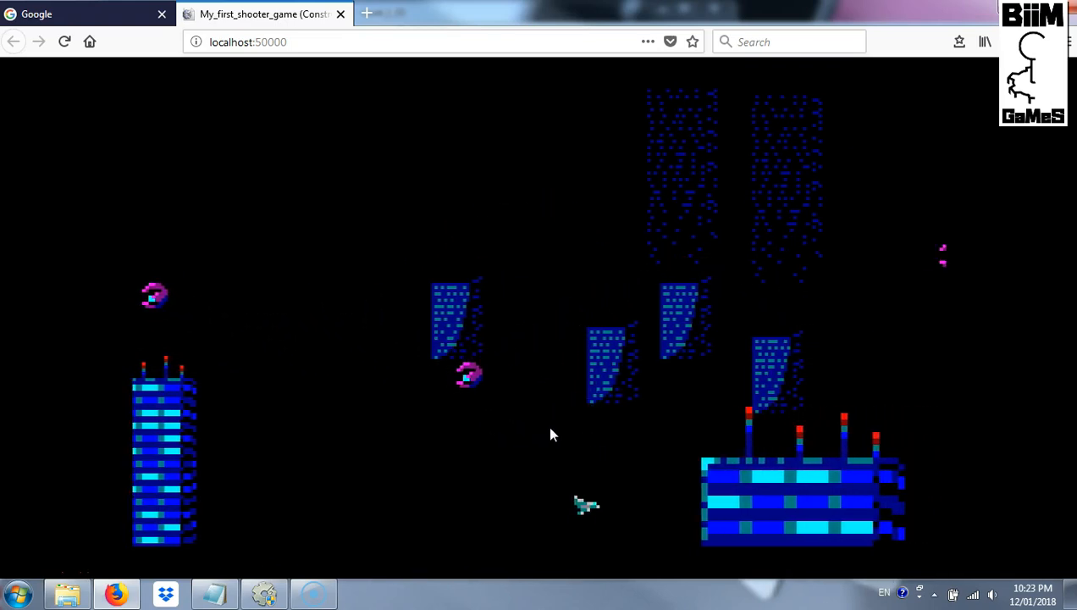
{"action": "key", "text": "Left"}
{"action": "key", "text": "Up"}
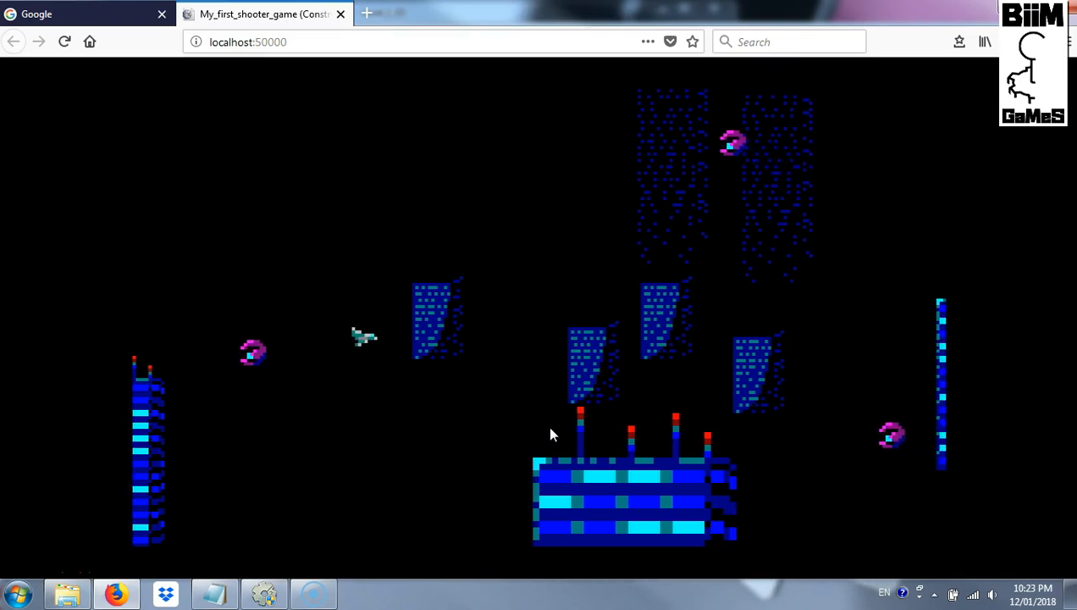
{"action": "key", "text": "Right"}
{"action": "key", "text": "Up"}
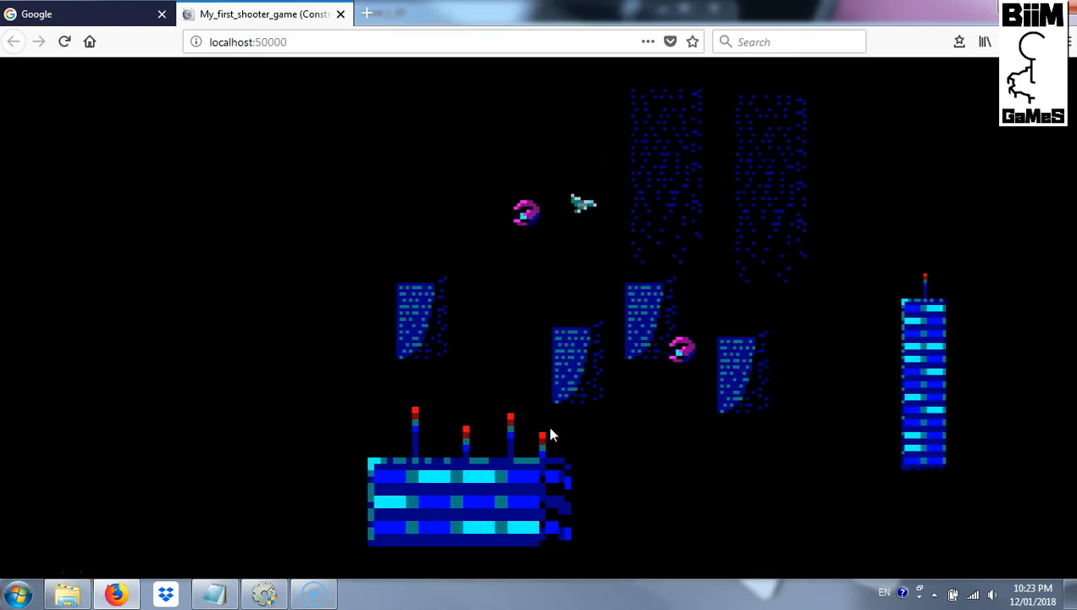
{"action": "key", "text": "Down"}
{"action": "key", "text": "Left"}
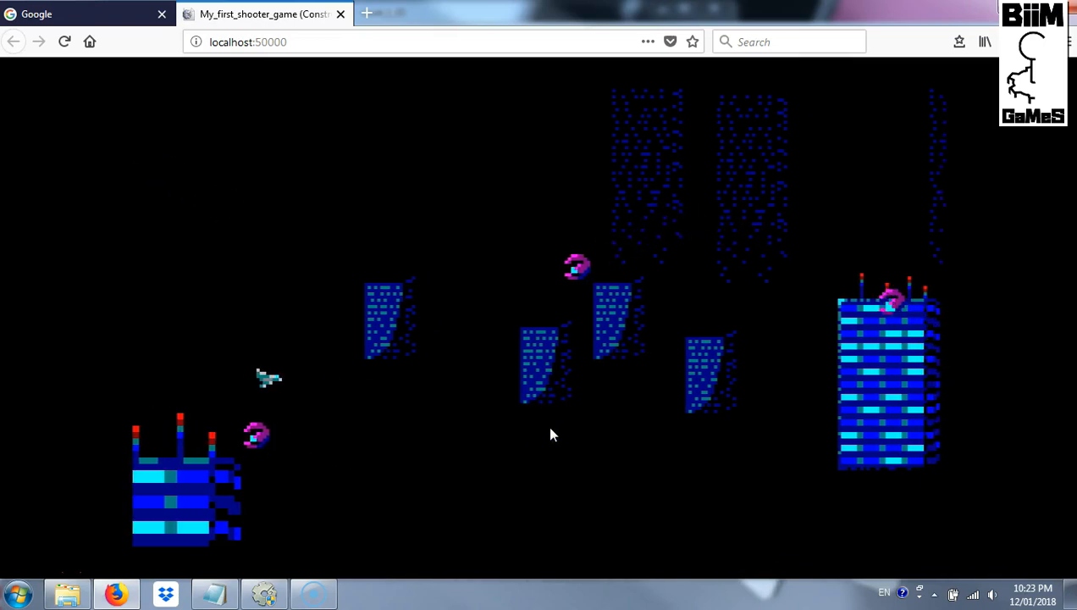
{"action": "key", "text": "Up"}
{"action": "key", "text": "Right"}
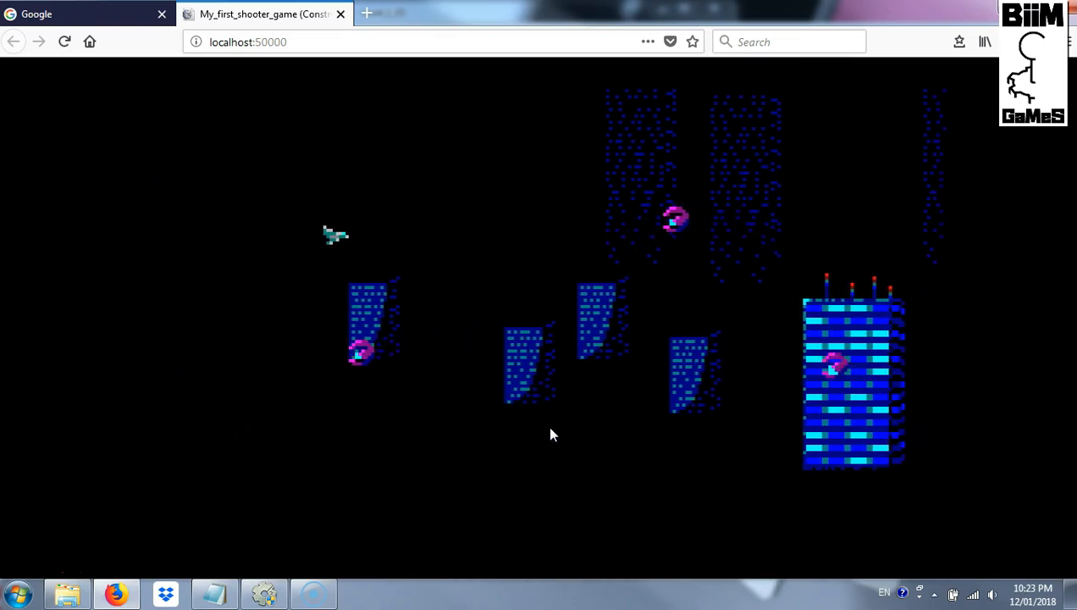
{"action": "key", "text": "Left"}
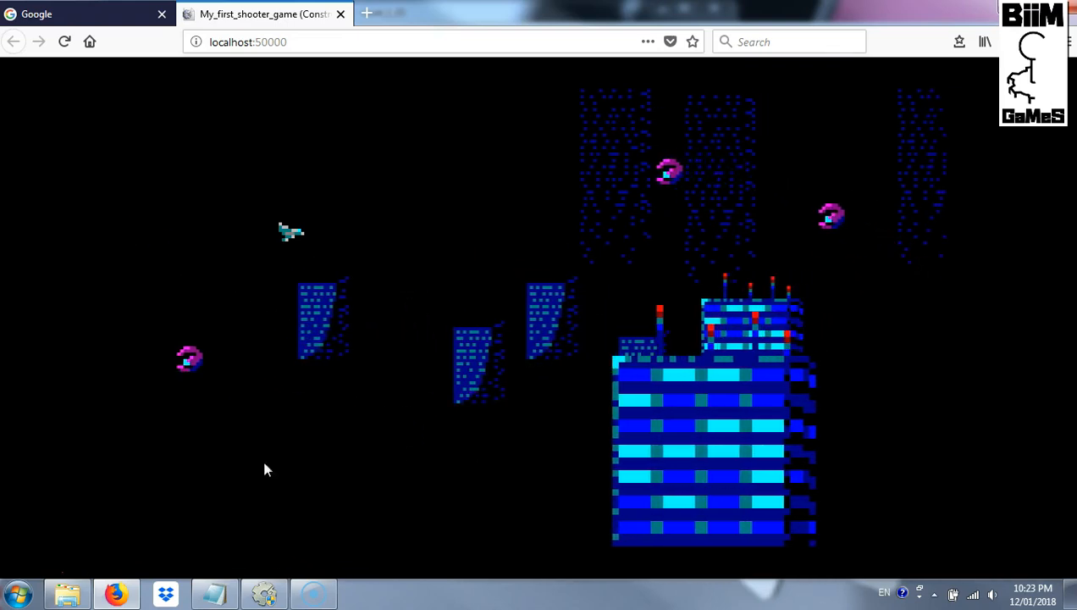
Back in Construct 2, duplicate the Every 5 seconds event's Create object action and set the copy to X Camera.X+220, Y Player.Y-20
{"action": "left_click", "coordinate": [265, 597]}
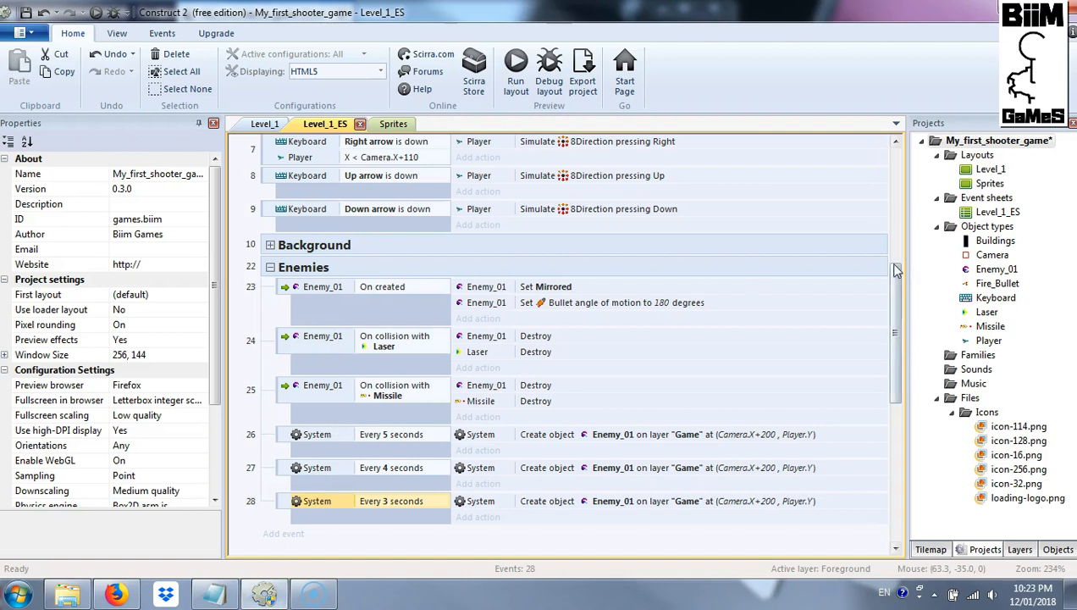
{"action": "scroll", "coordinate": [491, 312], "scroll_direction": "down", "scroll_amount": 1}
{"action": "scroll", "coordinate": [483, 310], "scroll_direction": "down", "scroll_amount": 5}
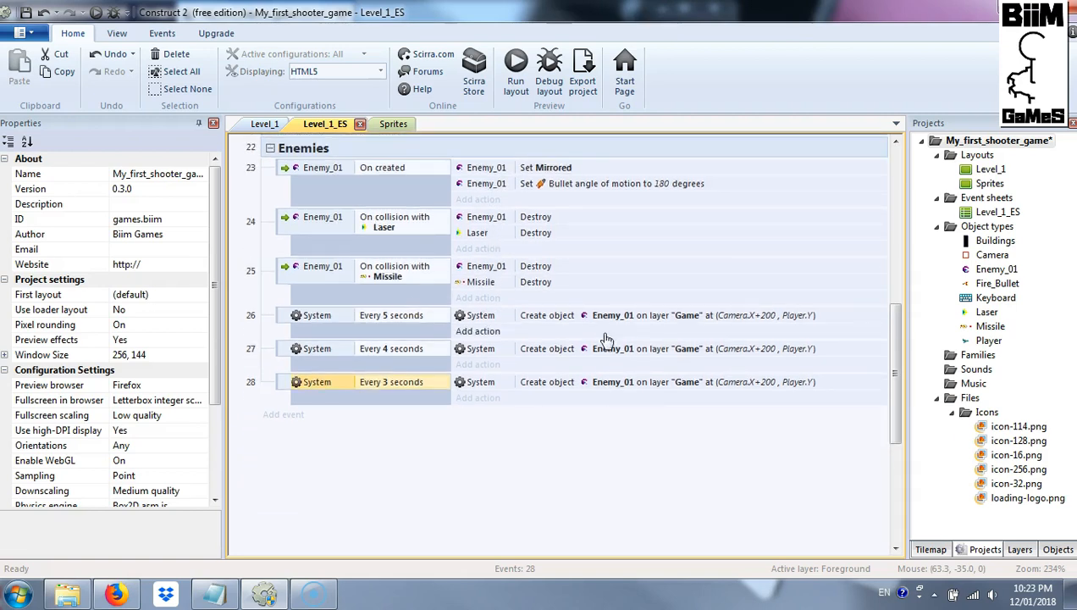
{"action": "left_click", "coordinate": [500, 320]}
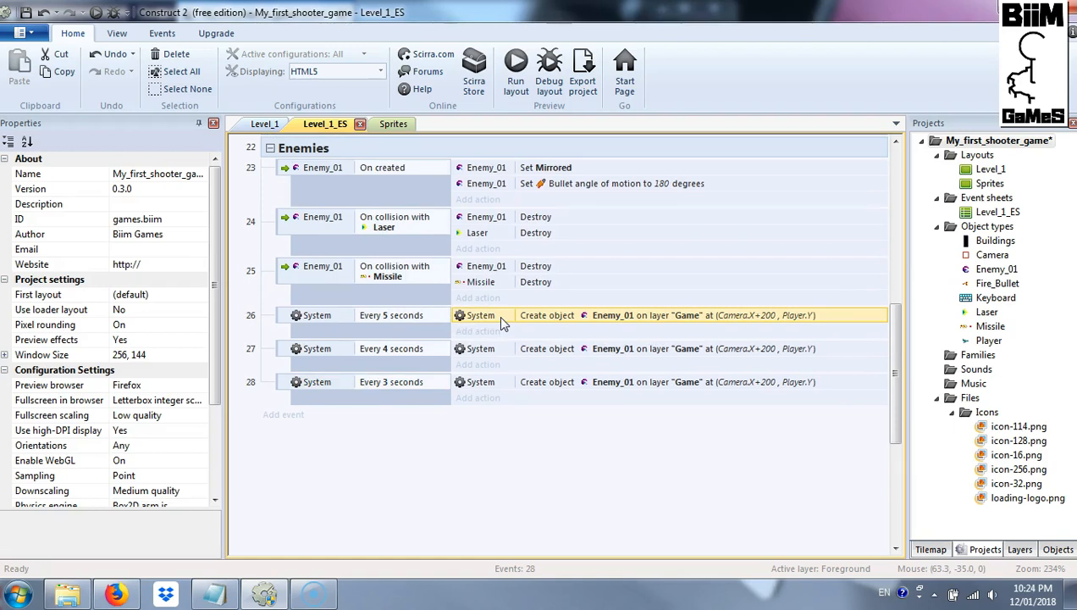
{"action": "left_click_drag", "start_coordinate": [501, 317], "coordinate": [503, 327], "text": "ctrl"}
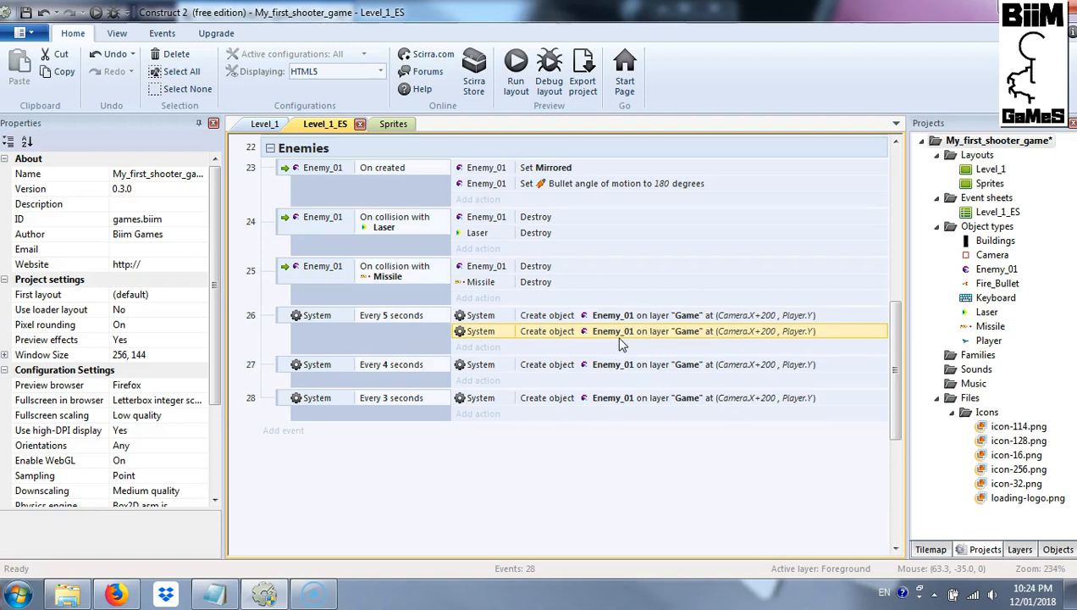
{"action": "double_click", "coordinate": [619, 337]}
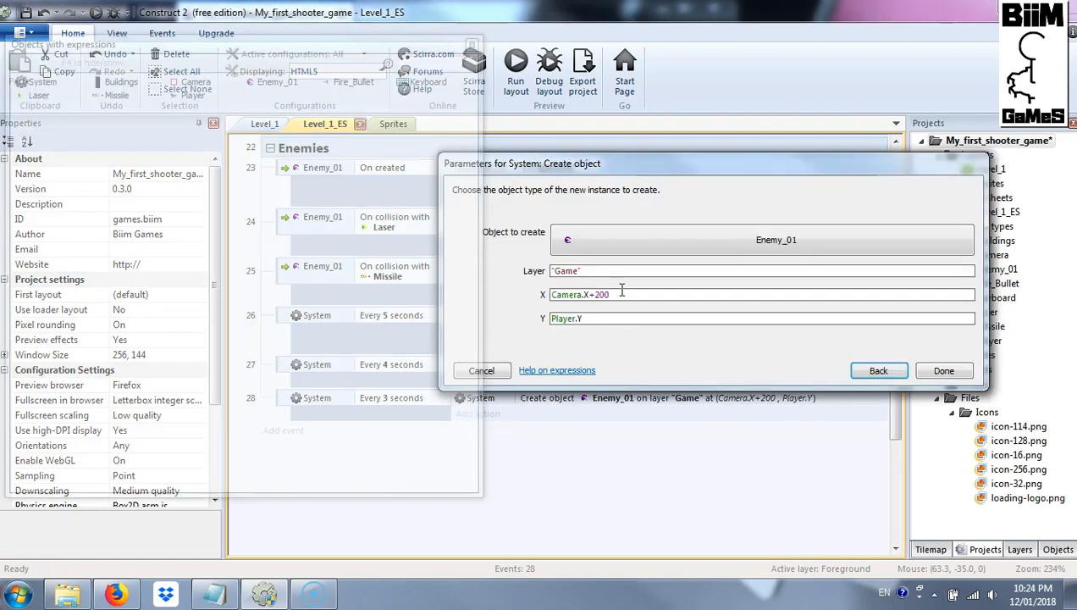
{"action": "left_click", "coordinate": [597, 294]}
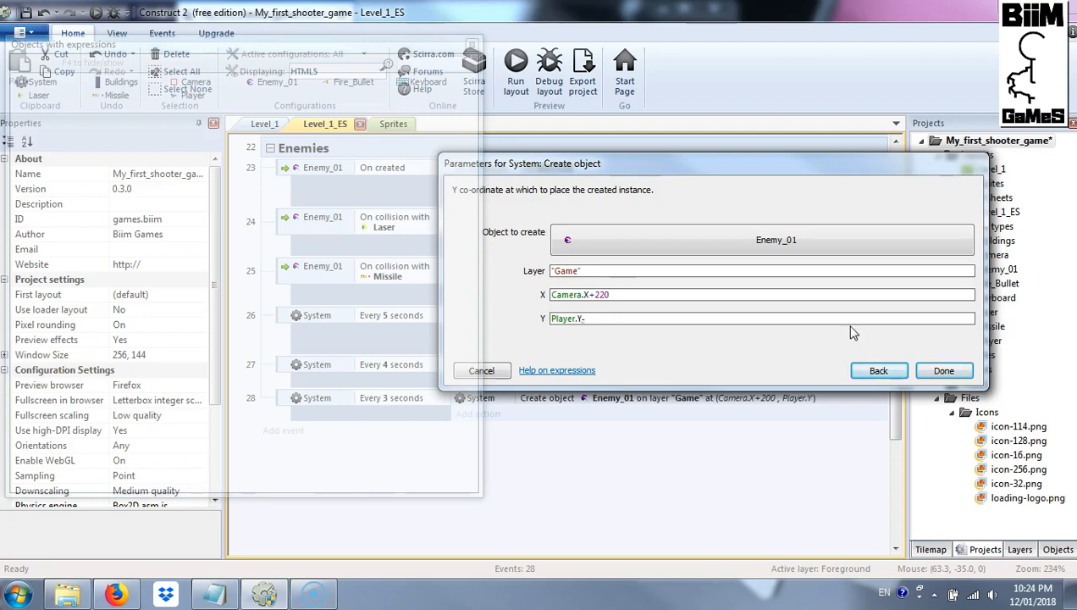
{"action": "left_click", "coordinate": [943, 371]}
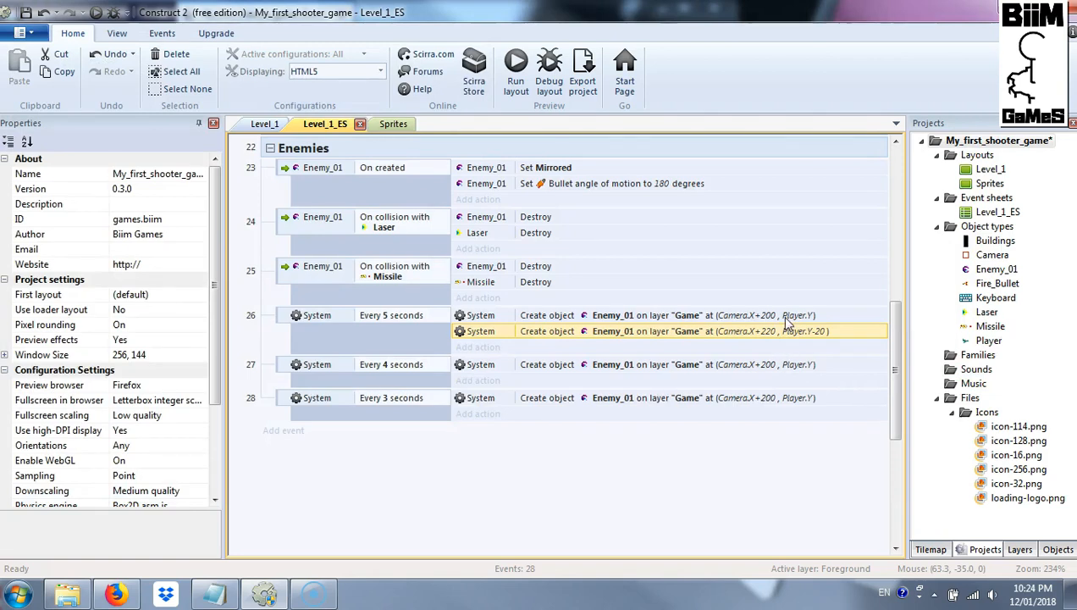
Set the Y of the original Create object action in the Every 5 seconds event to Player.Y+20
{"action": "double_click", "coordinate": [780, 315]}
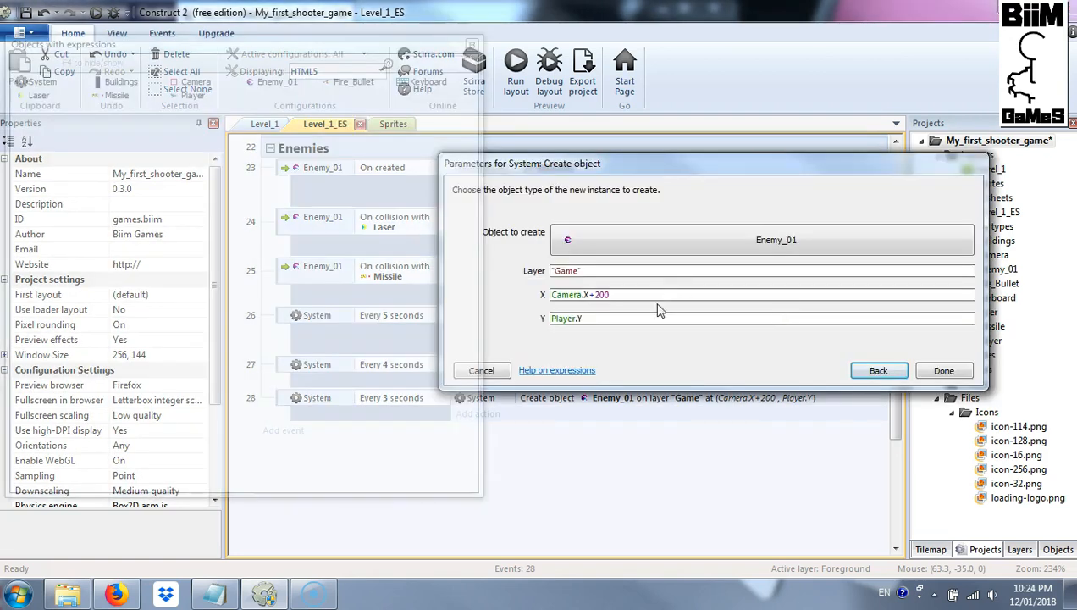
{"action": "left_click", "coordinate": [656, 320]}
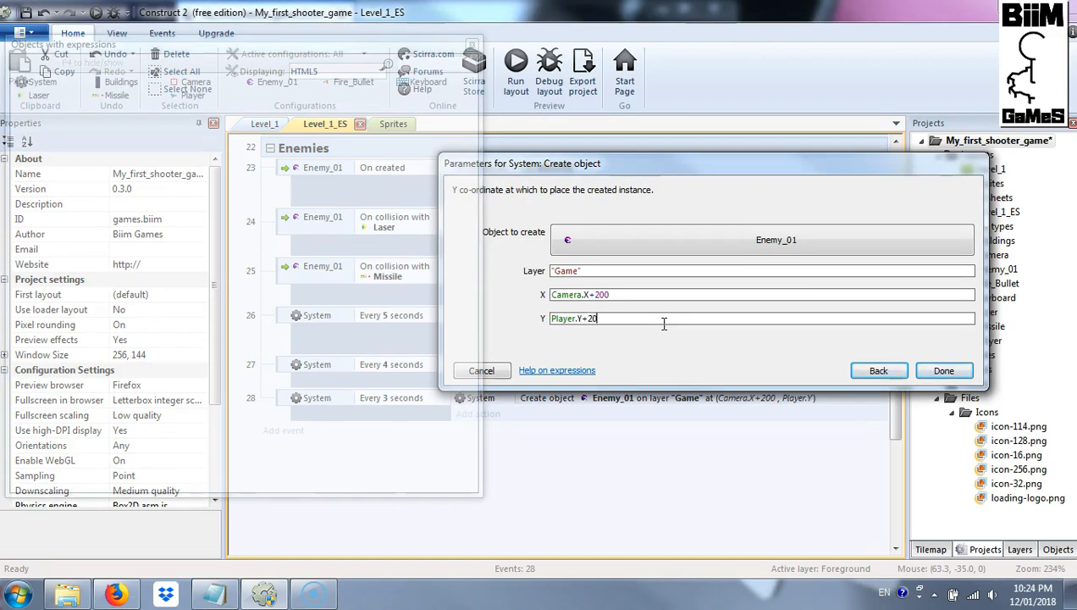
{"action": "left_click", "coordinate": [945, 371]}
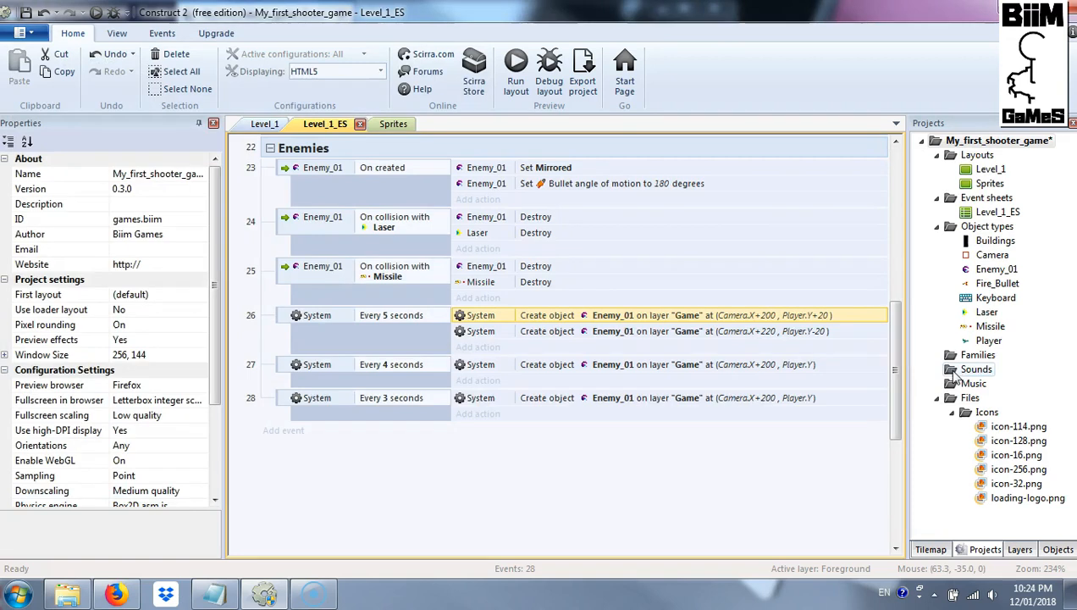
Set the X of the second Create object action in the Every 5 seconds event to Camera.X+20
{"action": "double_click", "coordinate": [776, 338]}
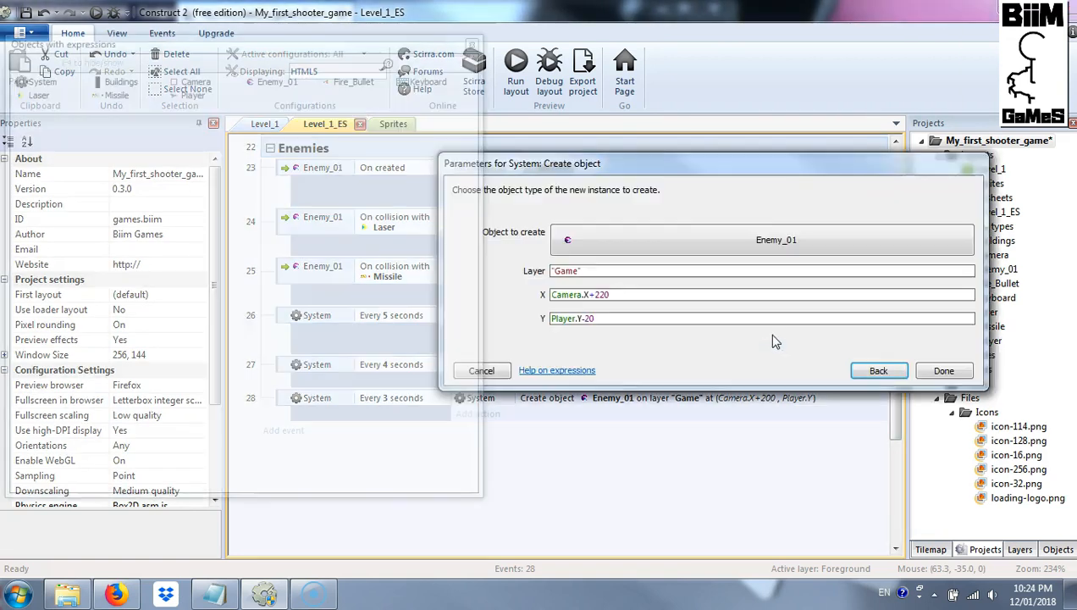
{"action": "left_click", "coordinate": [595, 293]}
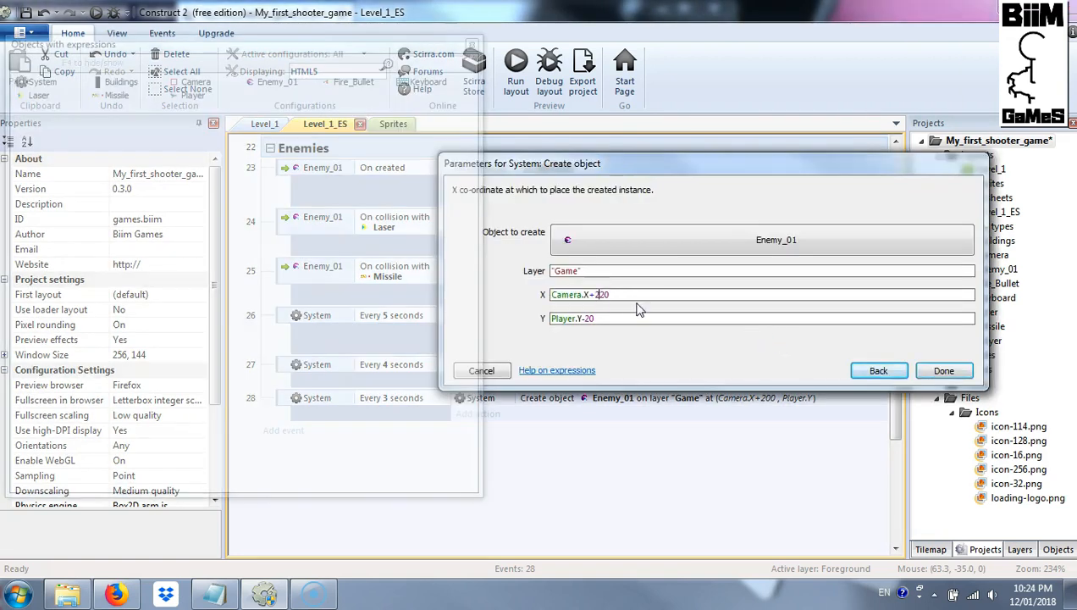
{"action": "key", "text": "BackSpace"}
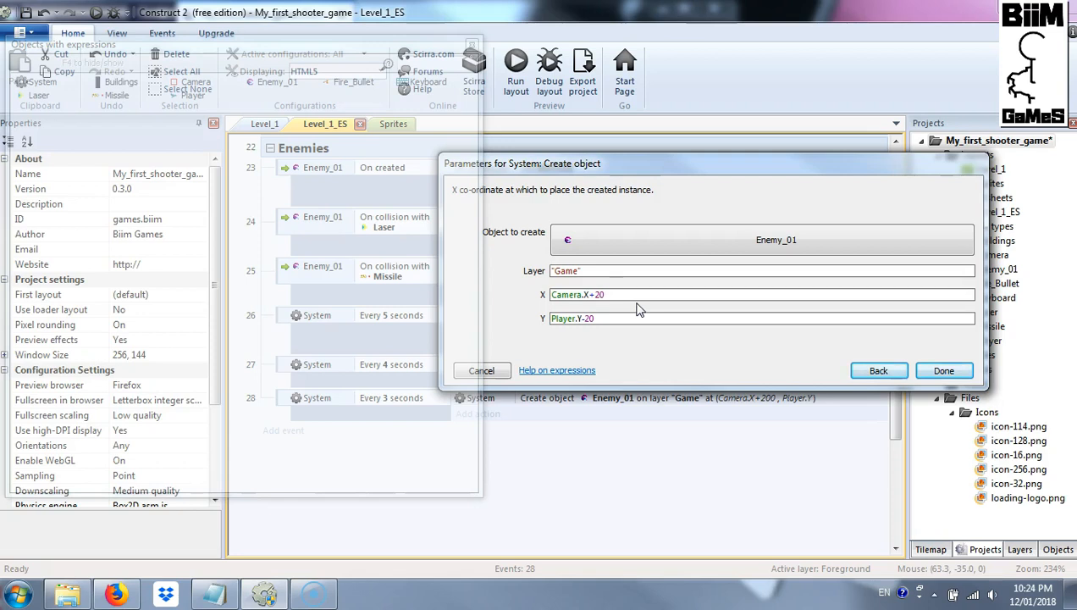
{"action": "left_click", "coordinate": [943, 373]}
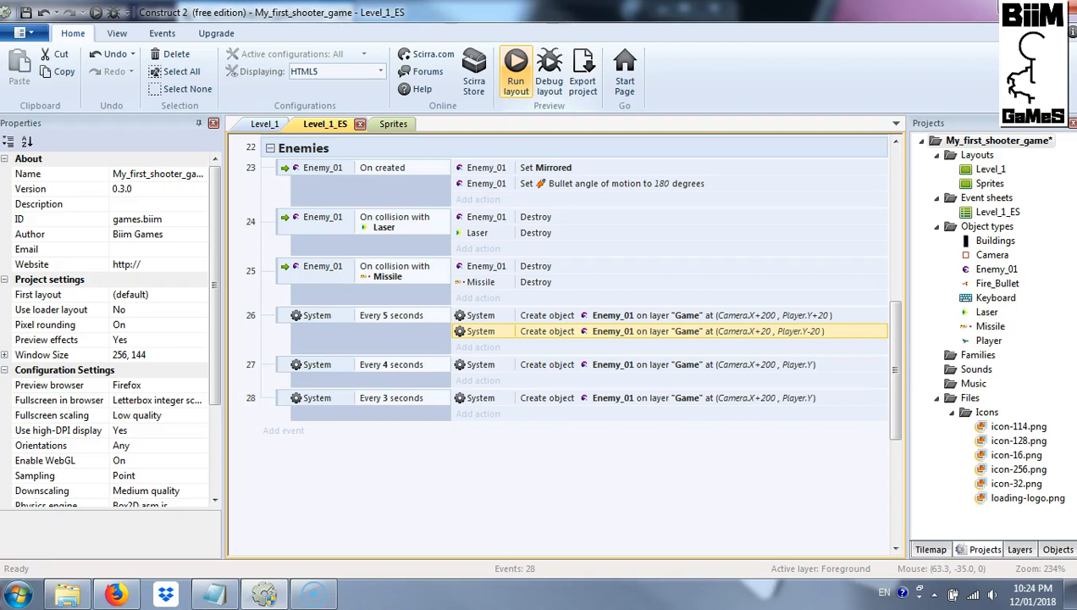
Run the layout in the browser and fire the Player's weapons at the Enemy_01 ships while flying around
{"action": "left_click", "coordinate": [515, 75]}
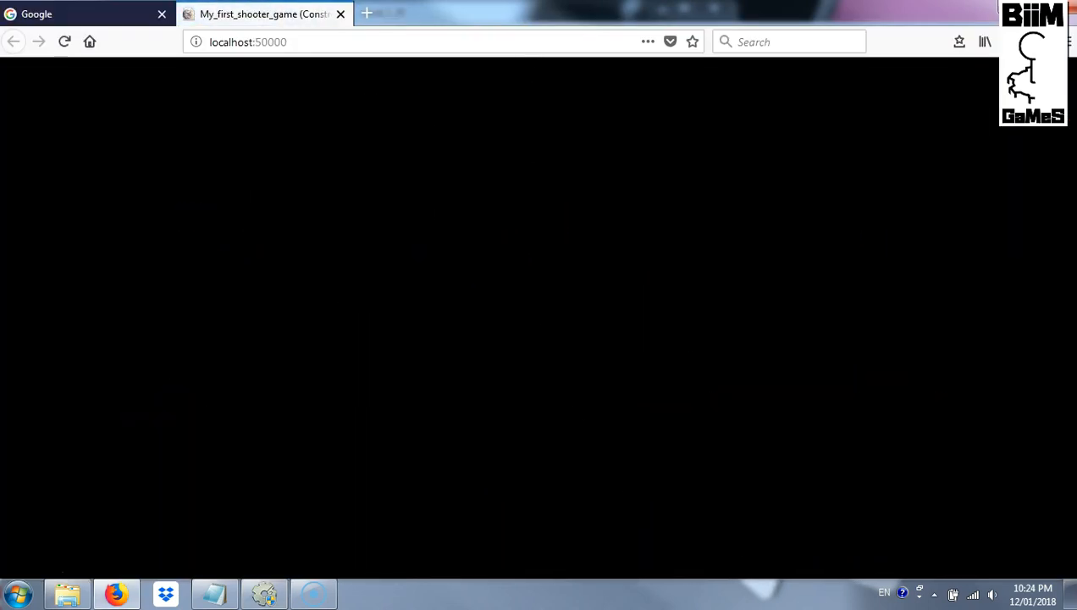
{"action": "key", "text": "Right"}
{"action": "key", "text": "Right"}
{"action": "key", "text": "Left"}
{"action": "key", "text": "Up"}
{"action": "key", "text": "space"}
{"action": "key", "text": "space"}
{"action": "key", "text": "space"}
{"action": "key", "text": "Left"}
{"action": "key", "text": "space"}
{"action": "key", "text": "space"}
{"action": "key", "text": "space"}
{"action": "key", "text": "space"}
{"action": "key", "text": "space"}
{"action": "key", "text": "Down"}
{"action": "key", "text": "Right"}
{"action": "key", "text": "Up"}
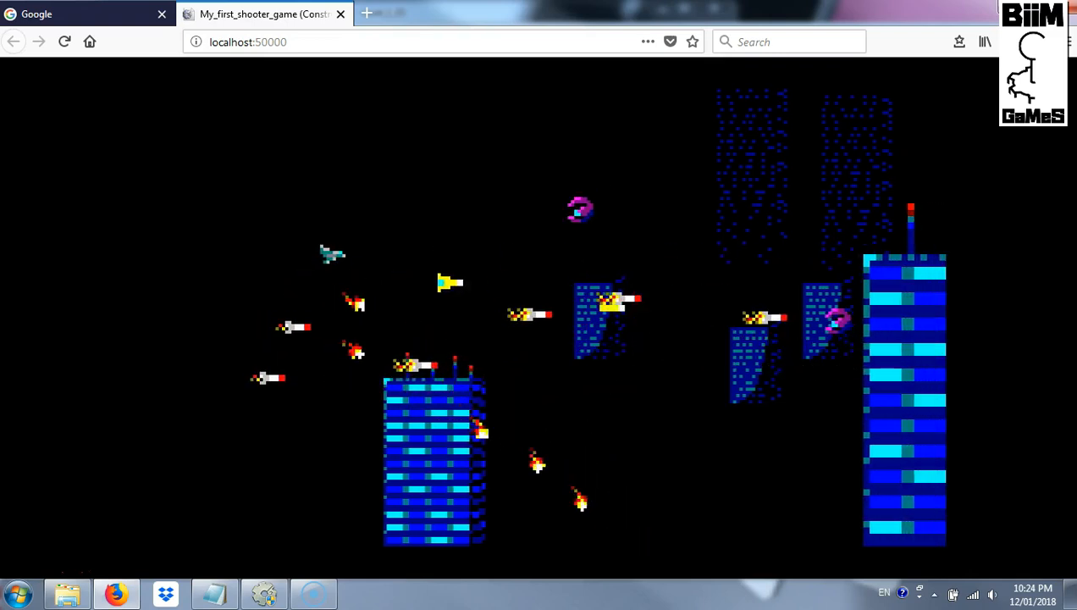
{"action": "key", "text": "Left"}
{"action": "key", "text": "space"}
{"action": "key", "text": "Right"}
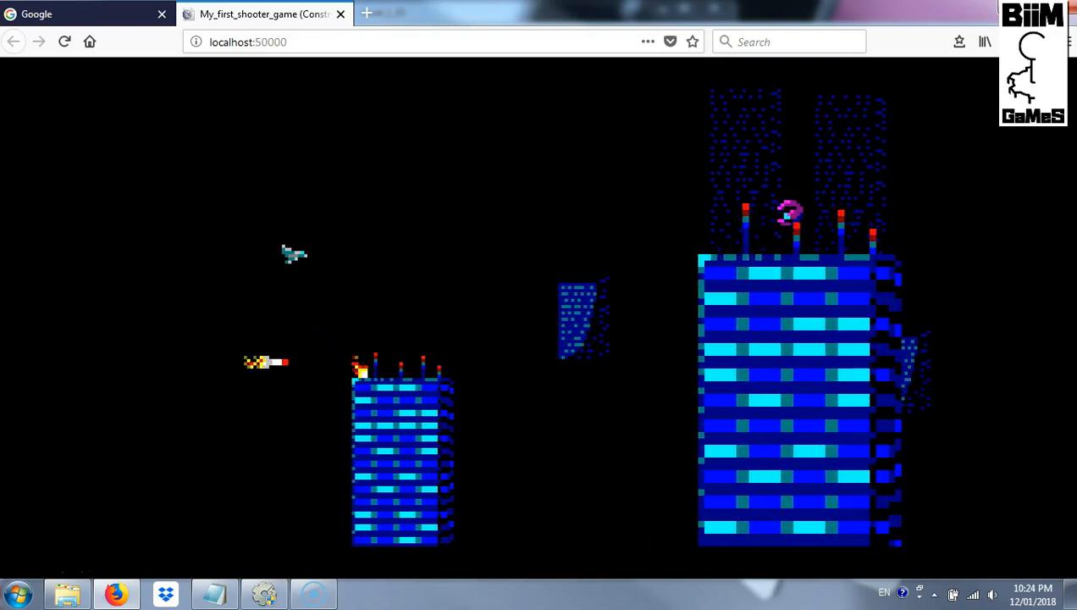
{"action": "key", "text": "Right"}
{"action": "key", "text": "space"}
{"action": "key", "text": "Up"}
{"action": "key", "text": "space"}
{"action": "key", "text": "space"}
{"action": "key", "text": "Down"}
{"action": "key", "text": "space"}
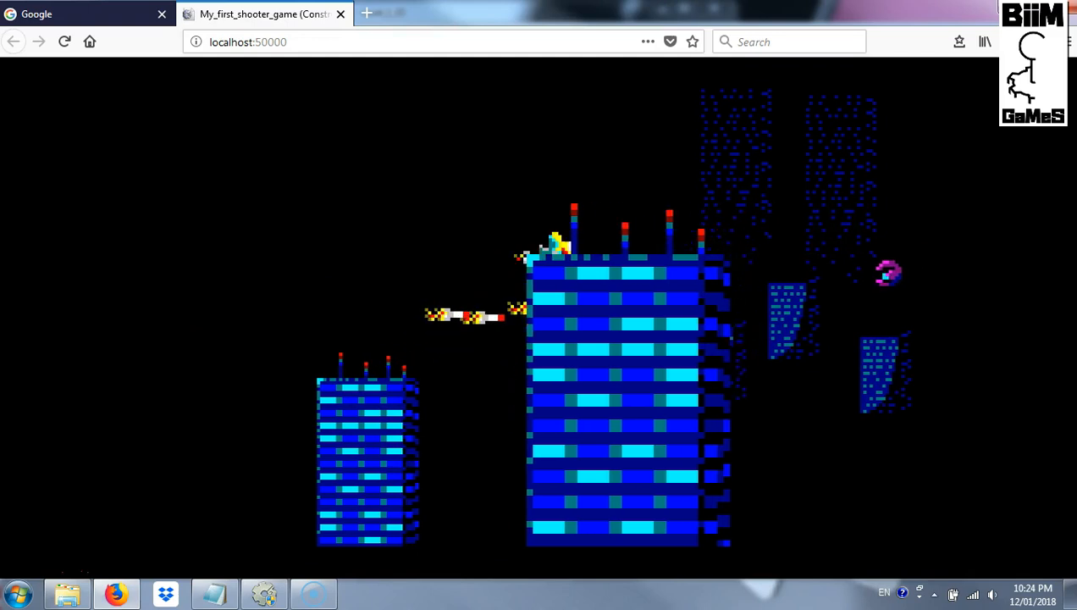
{"action": "key", "text": "Left"}
{"action": "key", "text": "space"}
{"action": "key", "text": "Up"}
{"action": "key", "text": "space"}
{"action": "key", "text": "Down"}
{"action": "key", "text": "space"}
{"action": "key", "text": "space"}
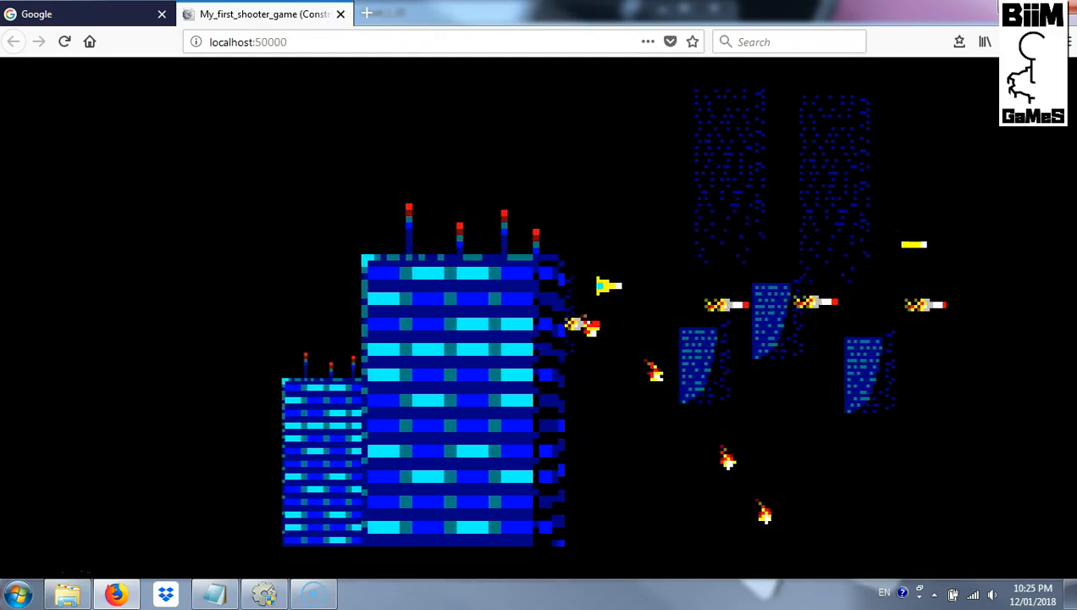
{"action": "key", "text": "Down"}
{"action": "key", "text": "space"}
{"action": "key", "text": "space"}
{"action": "key", "text": "space"}
{"action": "key", "text": "Up"}
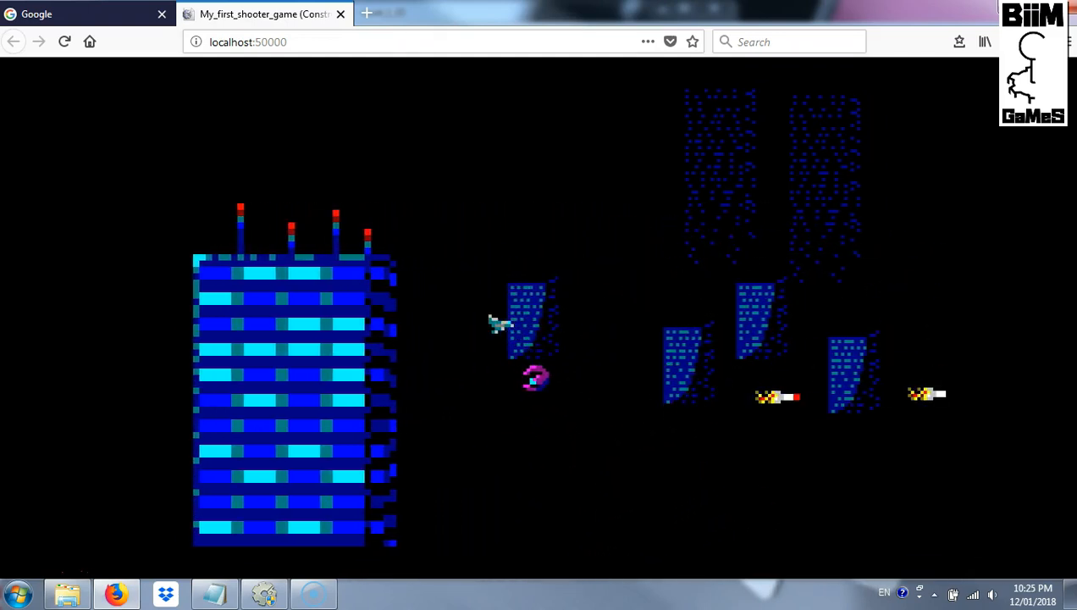
Steer the Player ship around without firing to examine where the Enemy_01 ships spawn and how they fly
{"action": "key", "text": "Up"}
{"action": "key", "text": "Left"}
{"action": "key", "text": "Right"}
{"action": "key", "text": "Down"}
{"action": "key", "text": "Left"}
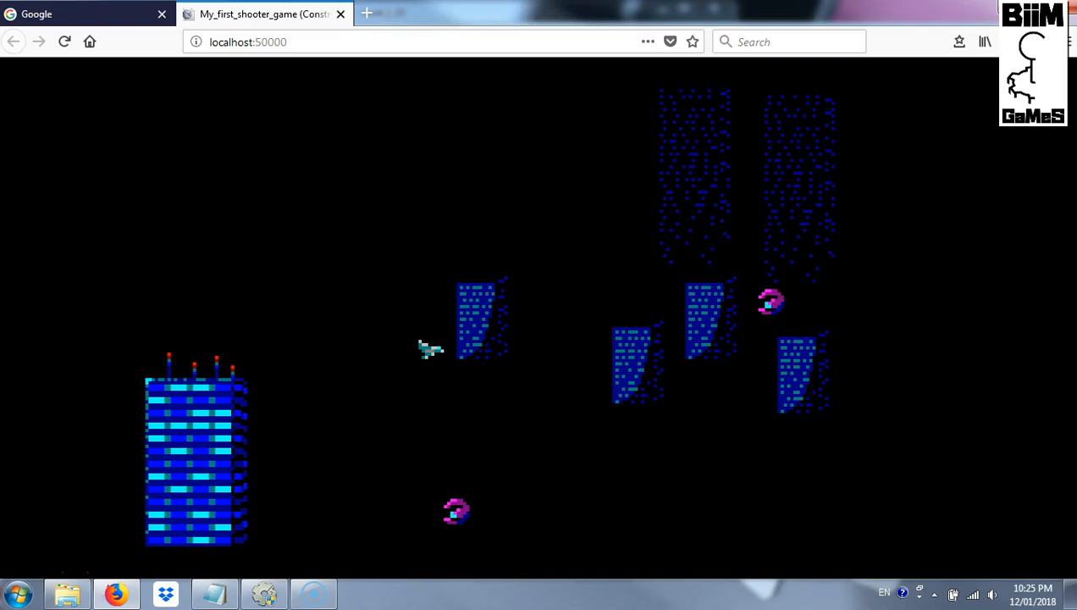
{"action": "key", "text": "Left"}
{"action": "key", "text": "Left"}
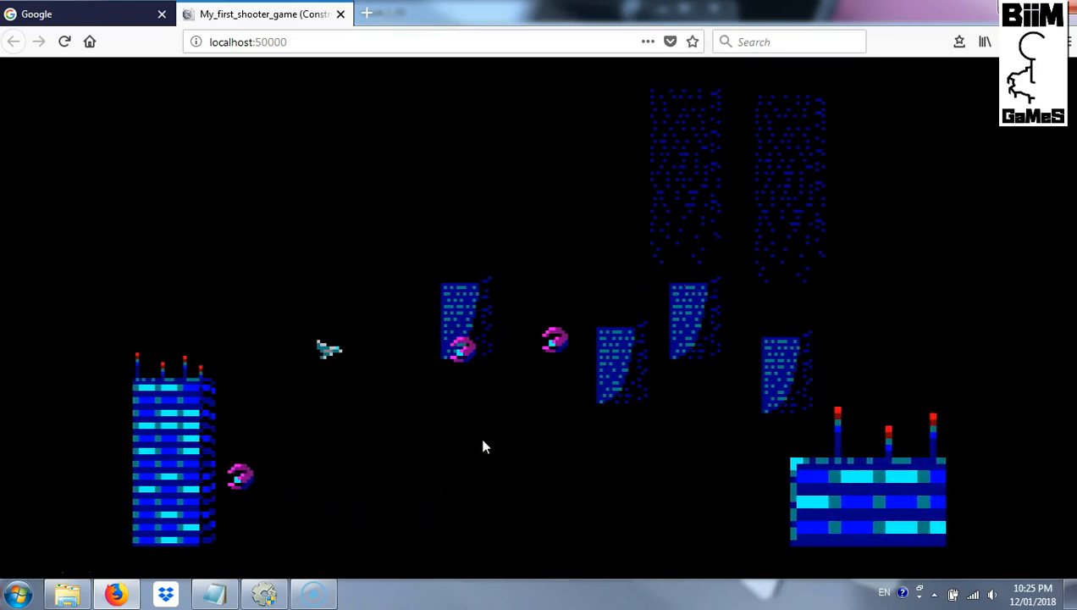
{"action": "key", "text": "Left"}
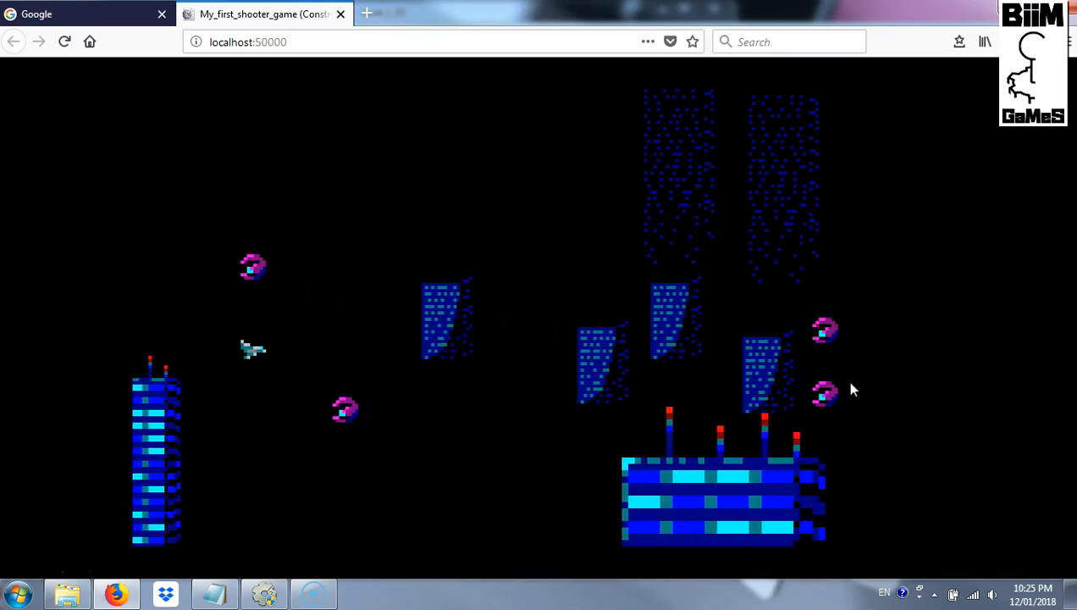
{"action": "key", "text": "Right"}
{"action": "key", "text": "Left"}
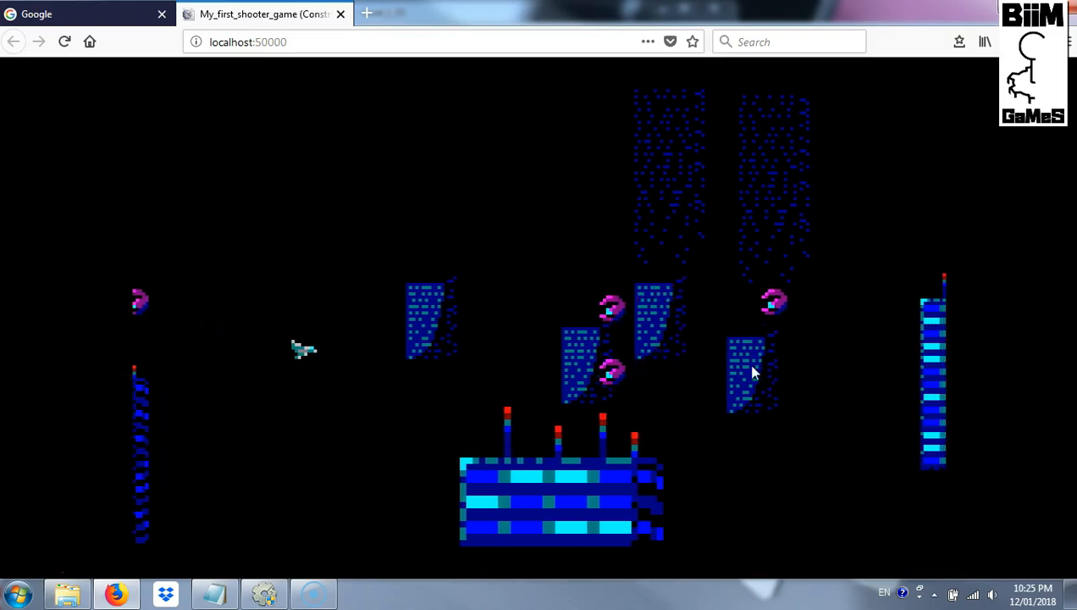
{"action": "key", "text": "Left"}
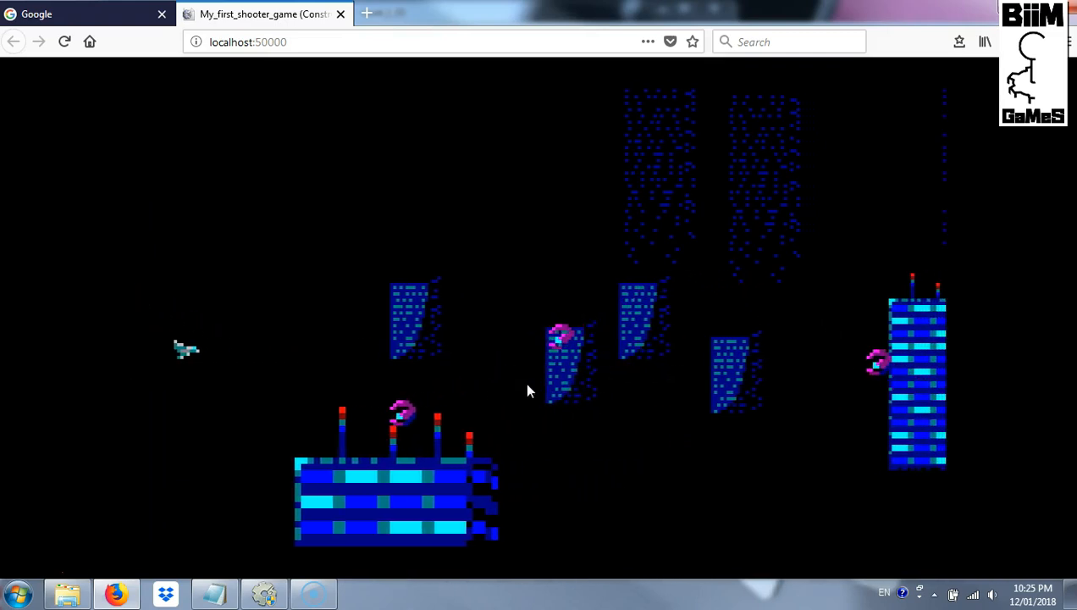
Weave the Player ship up, down, forward and back among the Enemy_01 ships without firing to check their flight paths
{"action": "key", "text": "Up"}
{"action": "key", "text": "Right"}
{"action": "key", "text": "Left"}
{"action": "key", "text": "Down"}
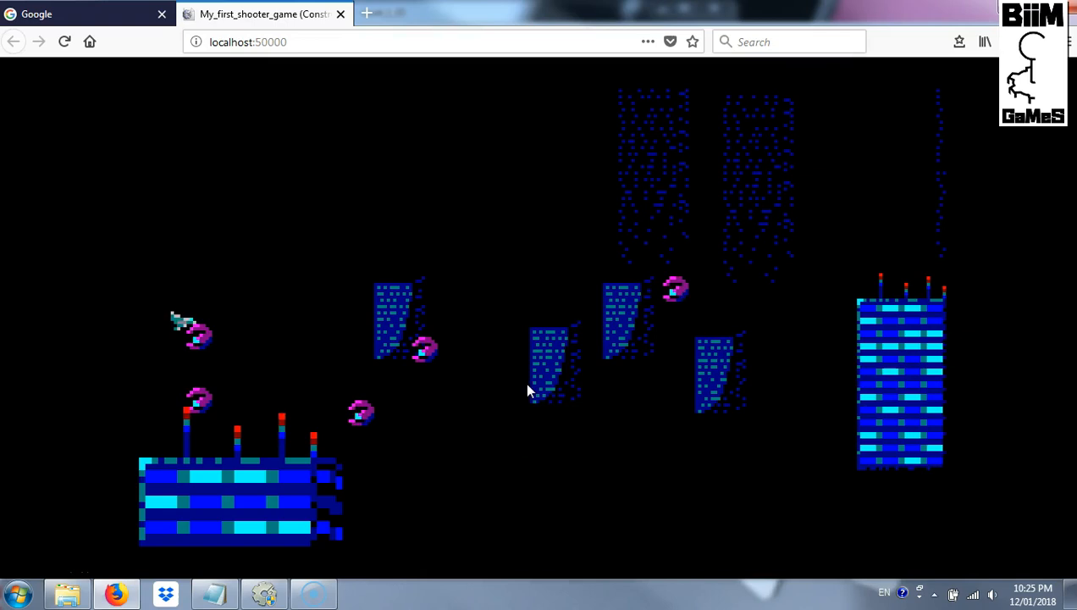
{"action": "key", "text": "Down"}
{"action": "key", "text": "Right"}
{"action": "key", "text": "Up"}
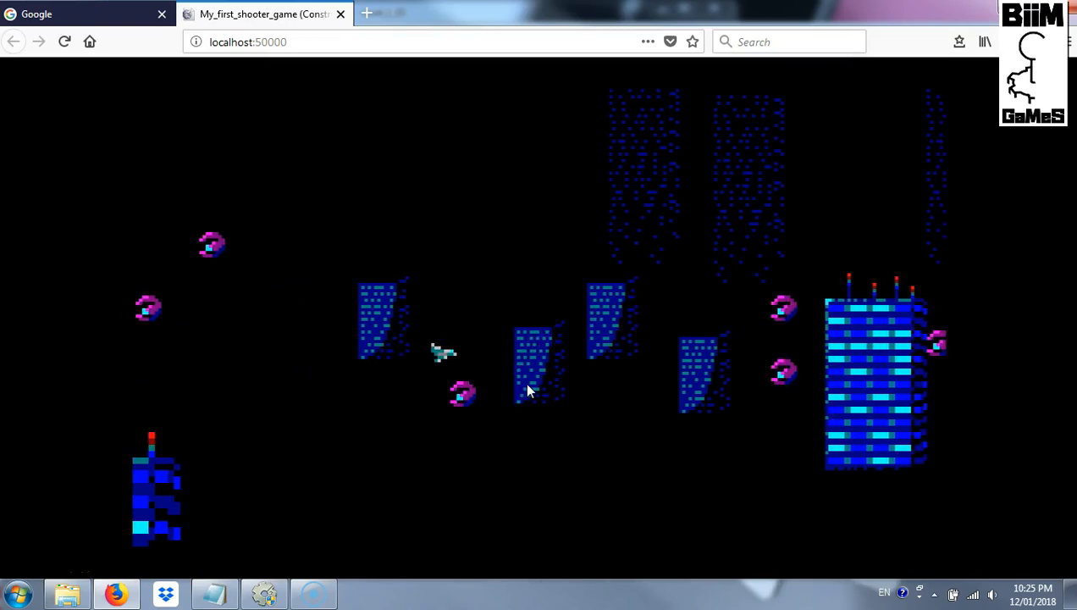
Fly the Player ship upward while firing repeated volleys to test the weapons against the Enemy_01 ships
{"action": "key", "text": "Up"}
{"action": "key", "text": "Right"}
{"action": "key", "text": "space"}
{"action": "key", "text": "space"}
{"action": "key", "text": "space"}
{"action": "key", "text": "space"}
{"action": "key", "text": "space"}
{"action": "key", "text": "space"}
{"action": "key", "text": "space"}
{"action": "key", "text": "Left"}
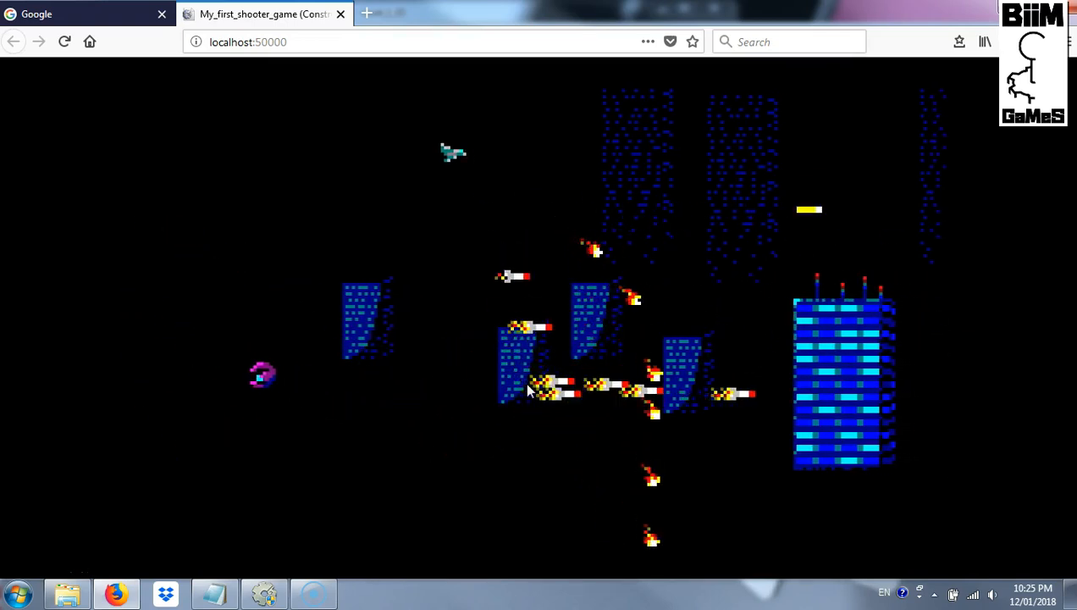
Switch to Construct 2 to review the Enemies events in Level_1_ES and the Level_1 layout
{"action": "left_click", "coordinate": [263, 593]}
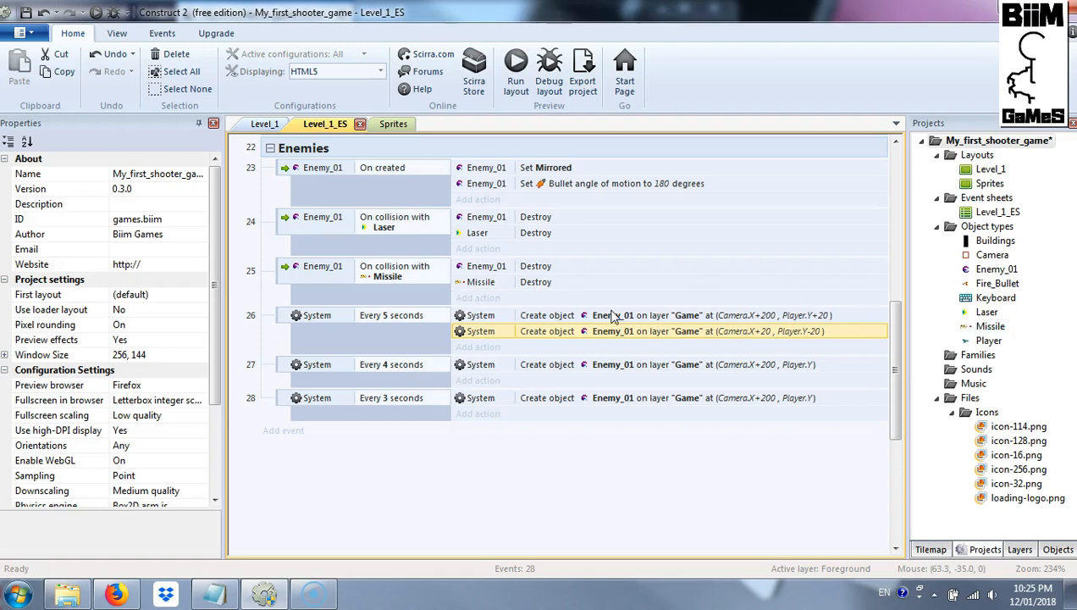
{"action": "left_click", "coordinate": [264, 124]}
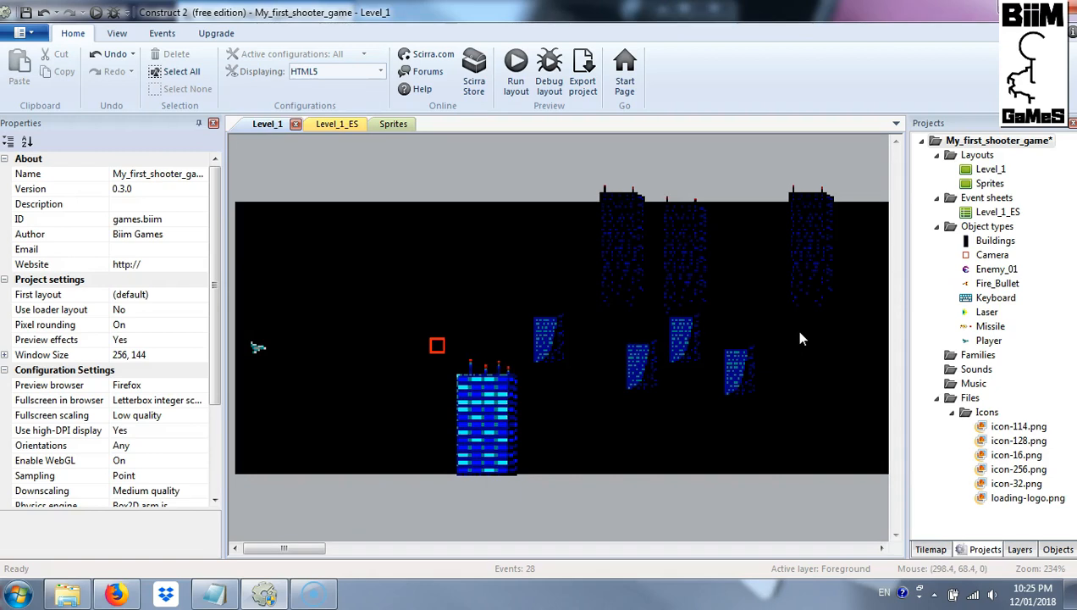
Switch back to the running game in Firefox and fire continuously at the Enemy_01 ships while moving backward and down
{"action": "left_click", "coordinate": [127, 595]}
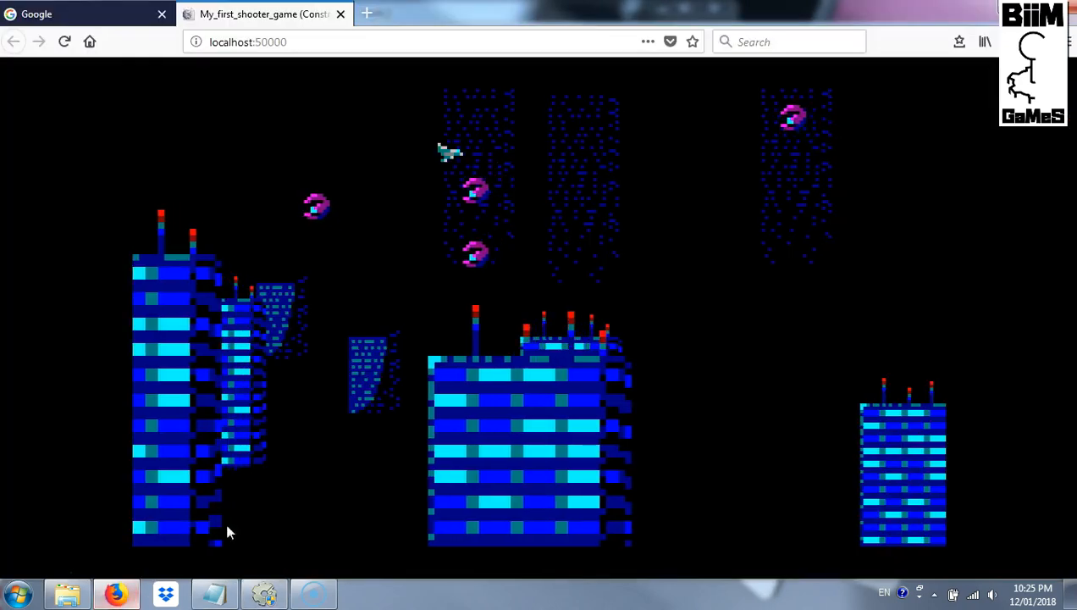
{"action": "key", "text": "Left"}
{"action": "key", "text": "Down"}
{"action": "key", "text": "space"}
{"action": "key", "text": "space"}
{"action": "key", "text": "space"}
{"action": "key", "text": "space"}
{"action": "key", "text": "space"}
{"action": "key", "text": "space"}
{"action": "key", "text": "space"}
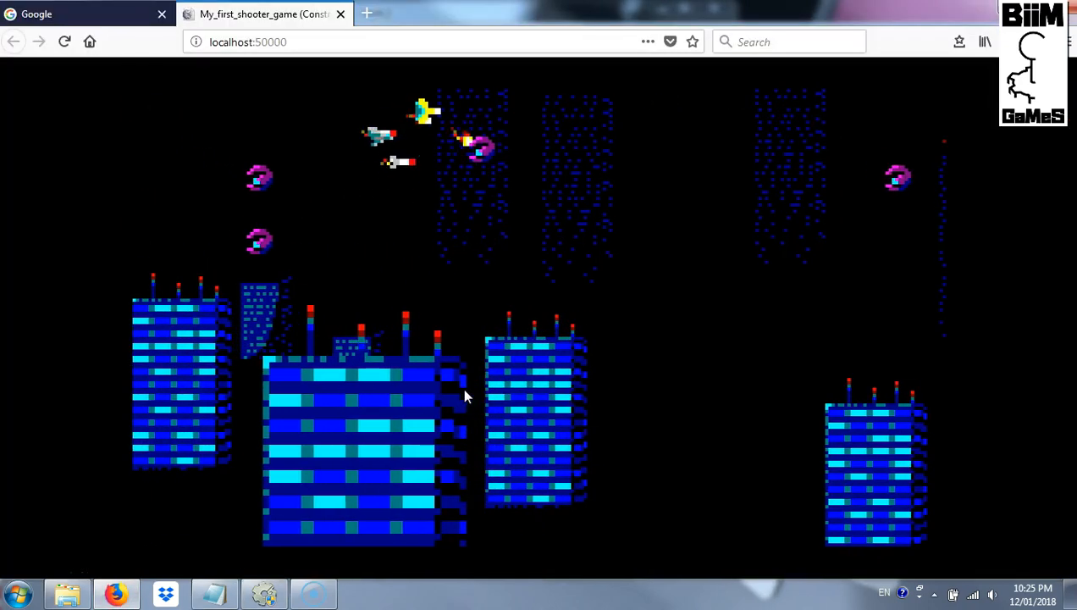
{"action": "key", "text": "Down"}
{"action": "key", "text": "space"}
{"action": "key", "text": "space"}
{"action": "key", "text": "space"}
{"action": "key", "text": "space"}
{"action": "key", "text": "space"}
{"action": "key", "text": "space"}
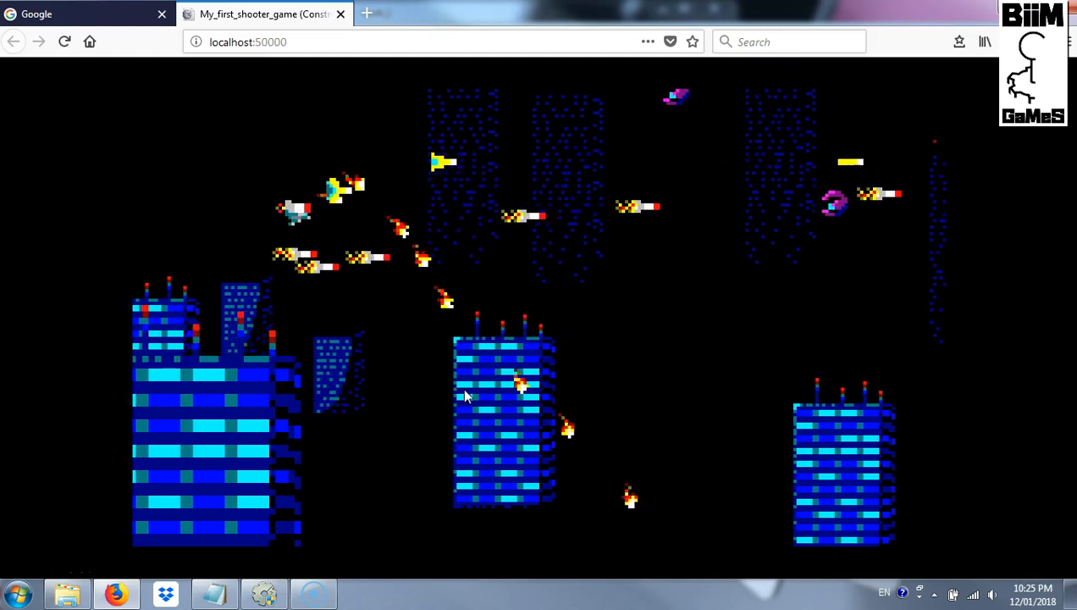
Move the Player ship forward and back between bursts of fire to test hits on newly spawned Enemy_01 ships
{"action": "key", "text": "Right"}
{"action": "key", "text": "Right"}
{"action": "key", "text": "space"}
{"action": "key", "text": "space"}
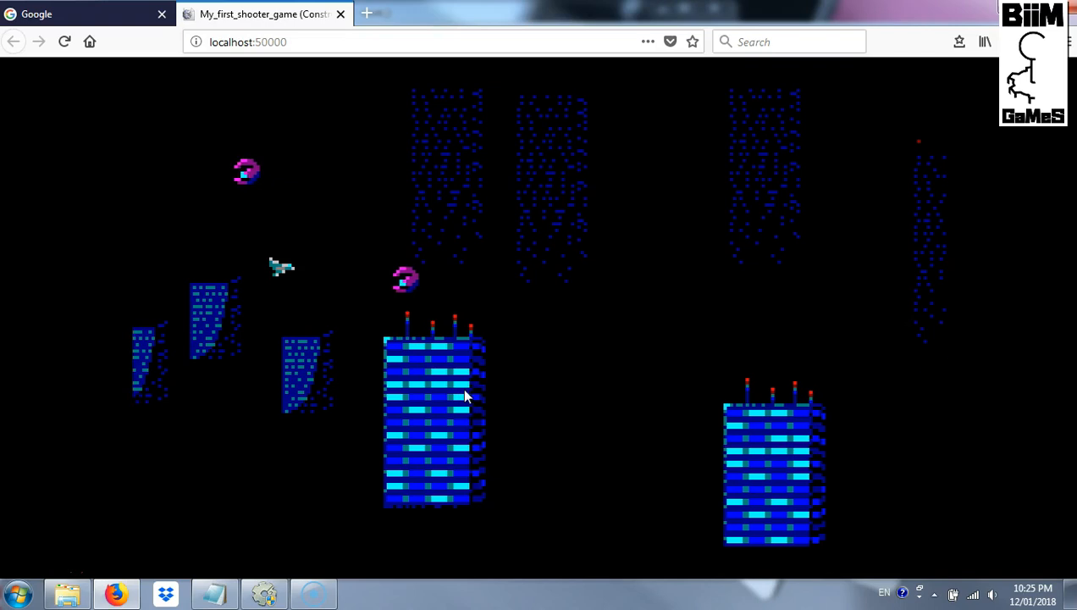
{"action": "key", "text": "Left"}
{"action": "key", "text": "Right"}
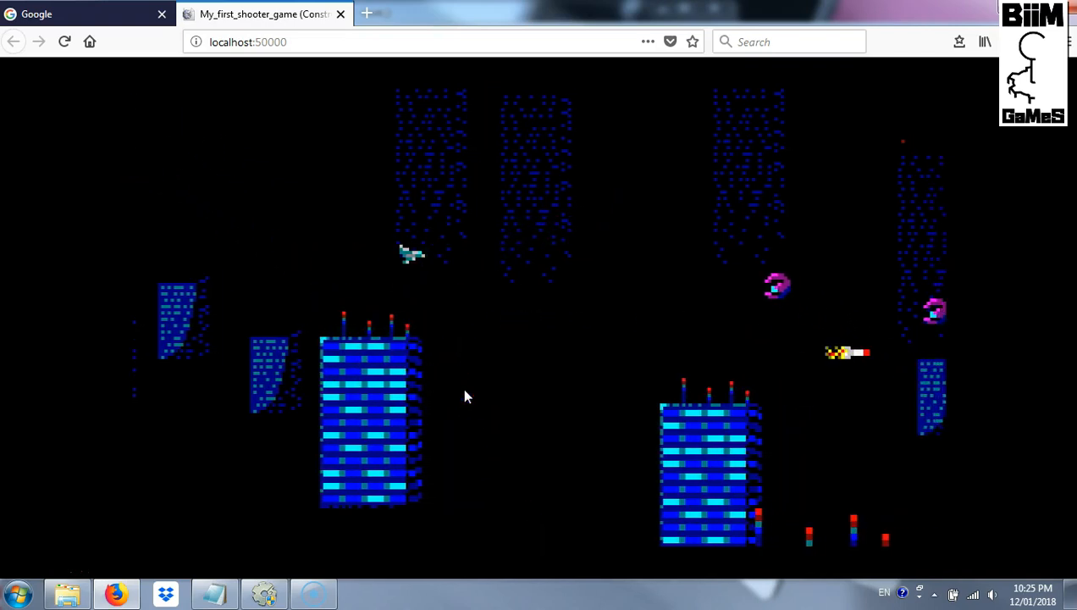
{"action": "key", "text": "Left"}
{"action": "key", "text": "space"}
{"action": "key", "text": "space"}
{"action": "key", "text": "space"}
{"action": "key", "text": "space"}
{"action": "key", "text": "Right"}
{"action": "key", "text": "Left"}
{"action": "key", "text": "space"}
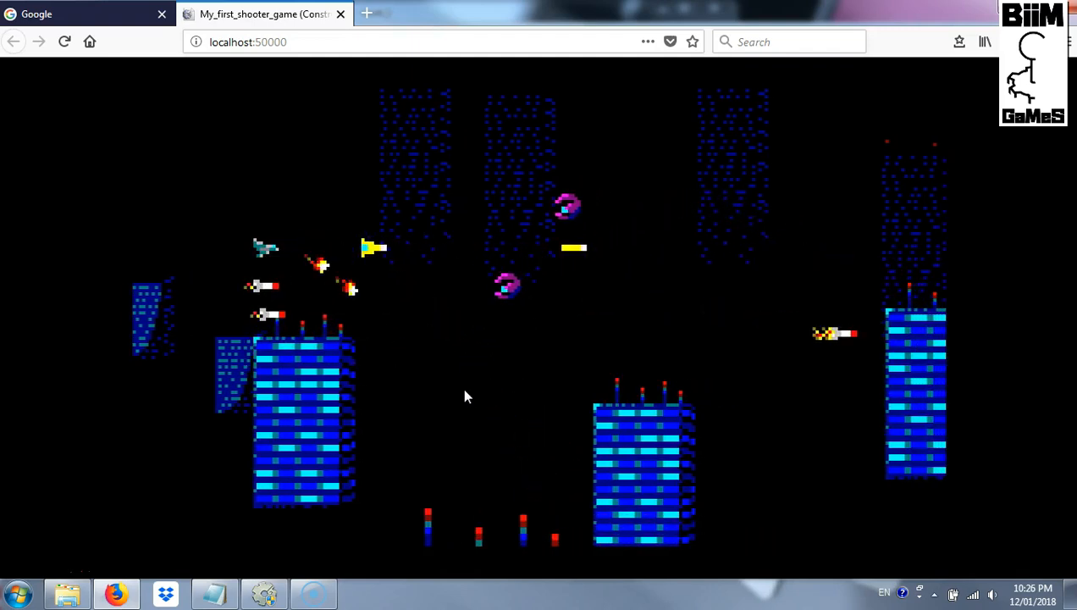